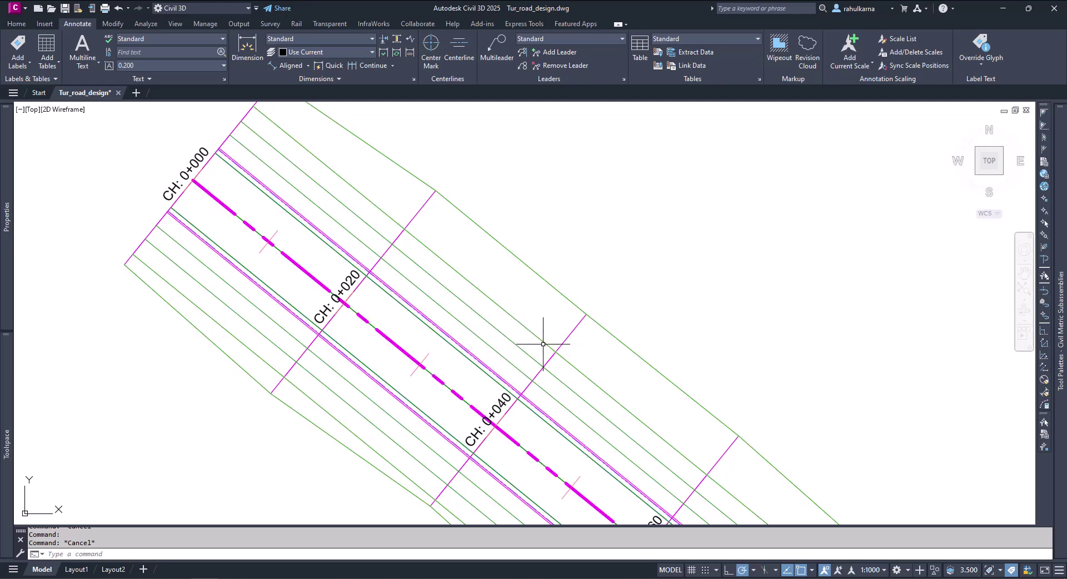
Examine the corridor's longitudinal lines in plan between chainages 0+000 and 0+060
mouse_move(543, 344)
middle_down()
mouse_move(484, 326)
mouse_move(483, 305)
middle_up()
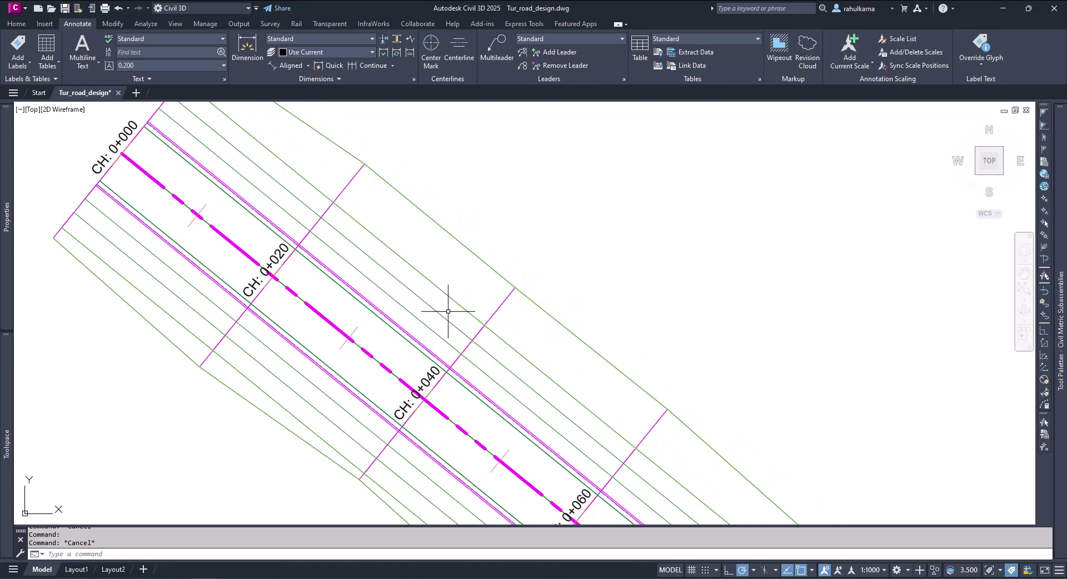
scroll(448, 311, up, 4)
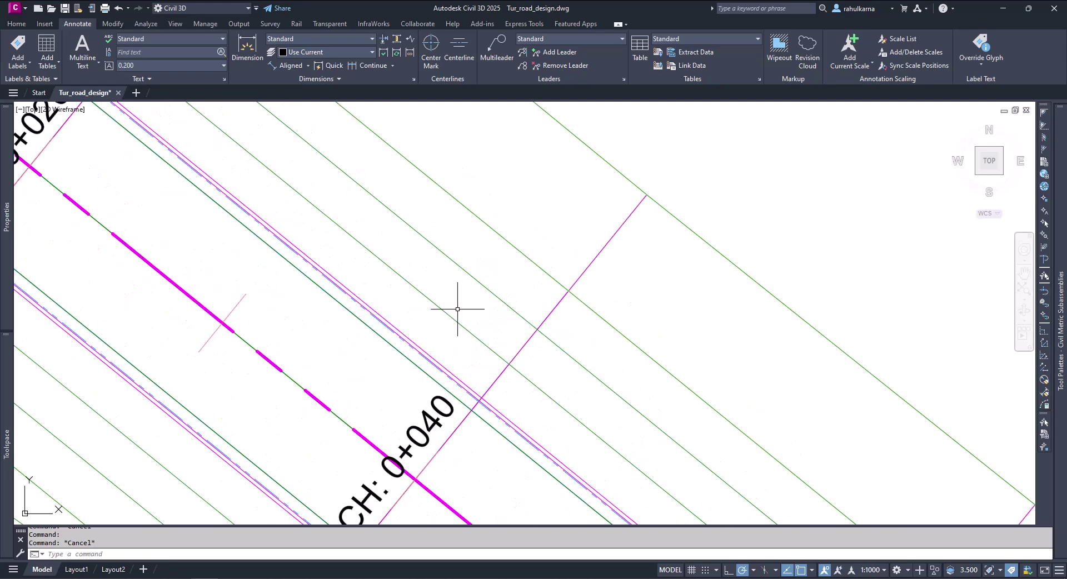
scroll(461, 300, down, 3)
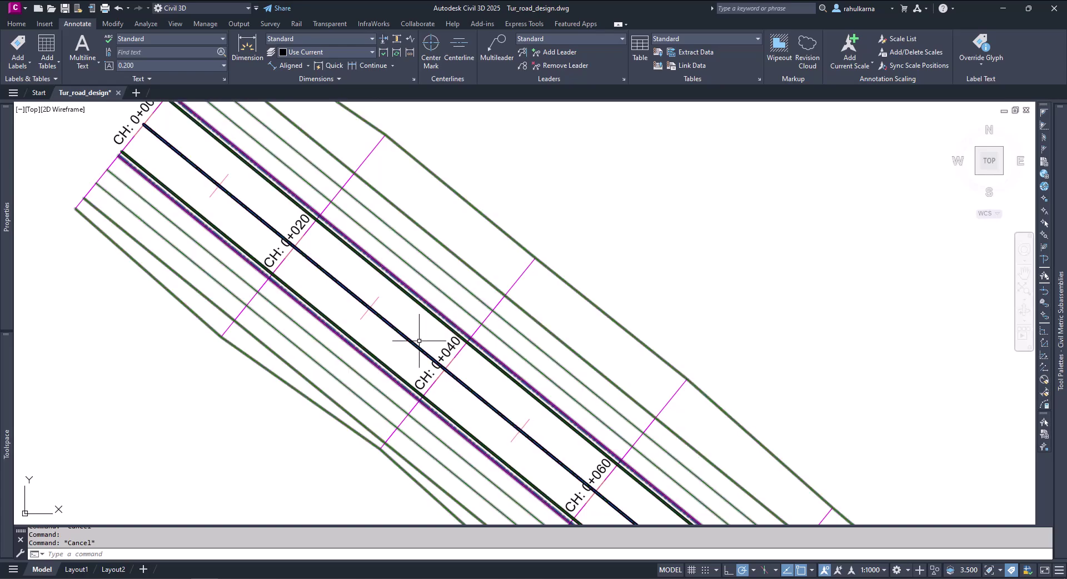
scroll(356, 432, down, 5)
Examine the road assembly from the centre lanes across the right curb and sidewalk to the daylight slopes
scroll(711, 362, up, 15)
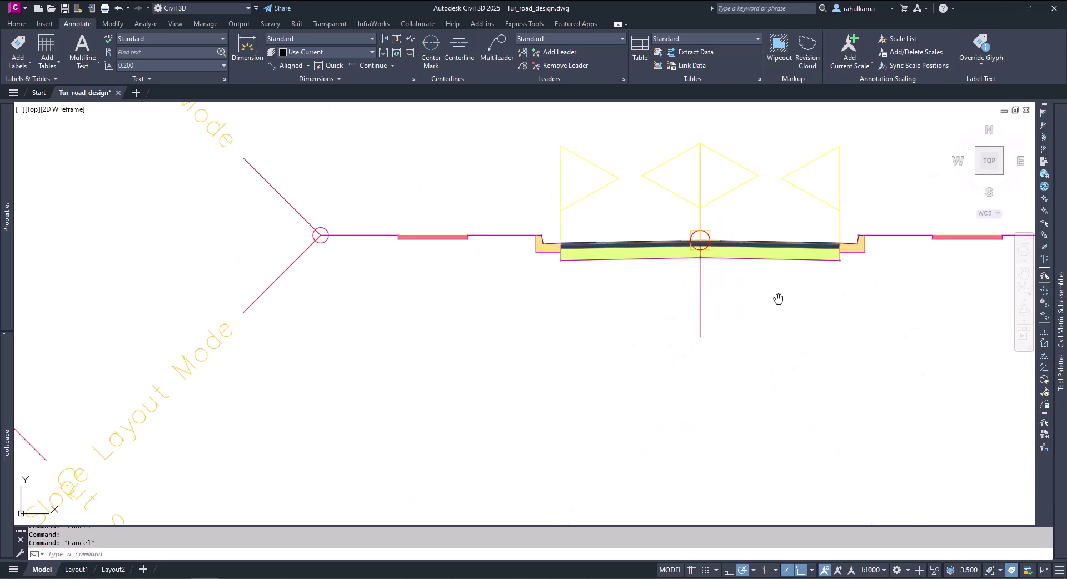
middle_drag(778, 298, 724, 414)
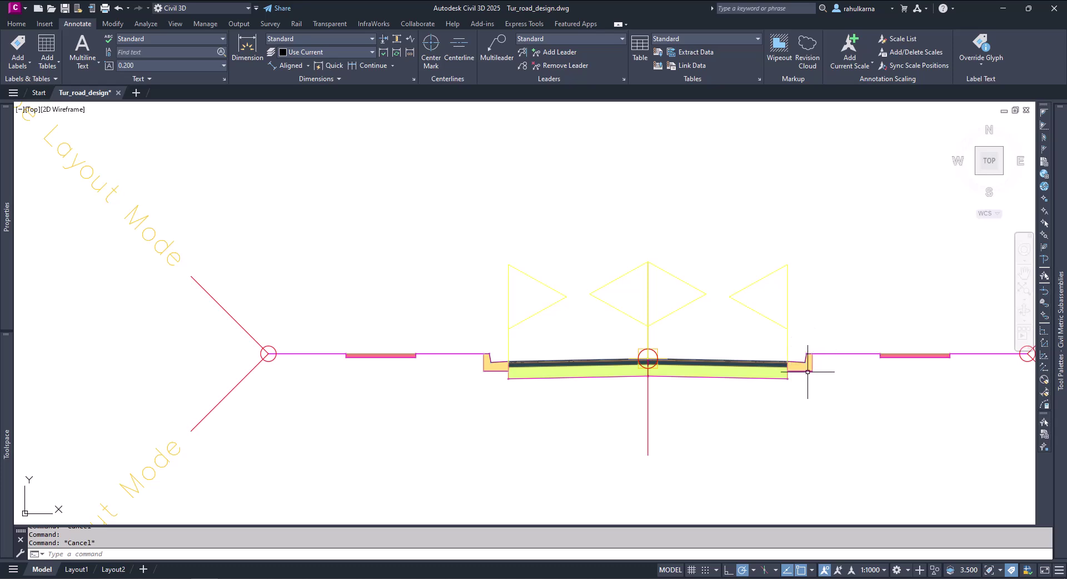
scroll(818, 374, up, 2)
middle_drag(837, 384, 695, 386)
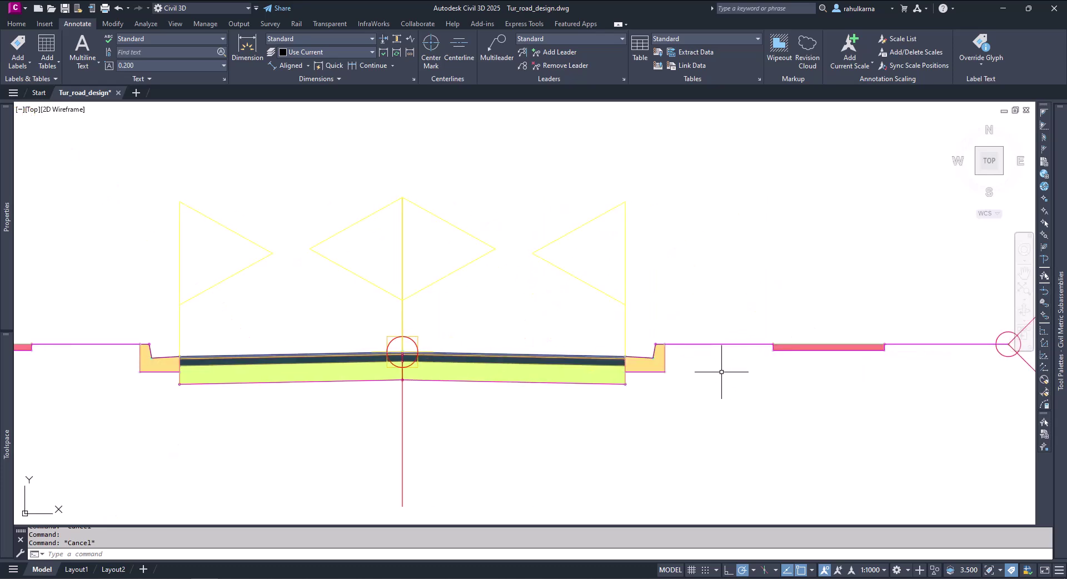
middle_drag(826, 372, 684, 374)
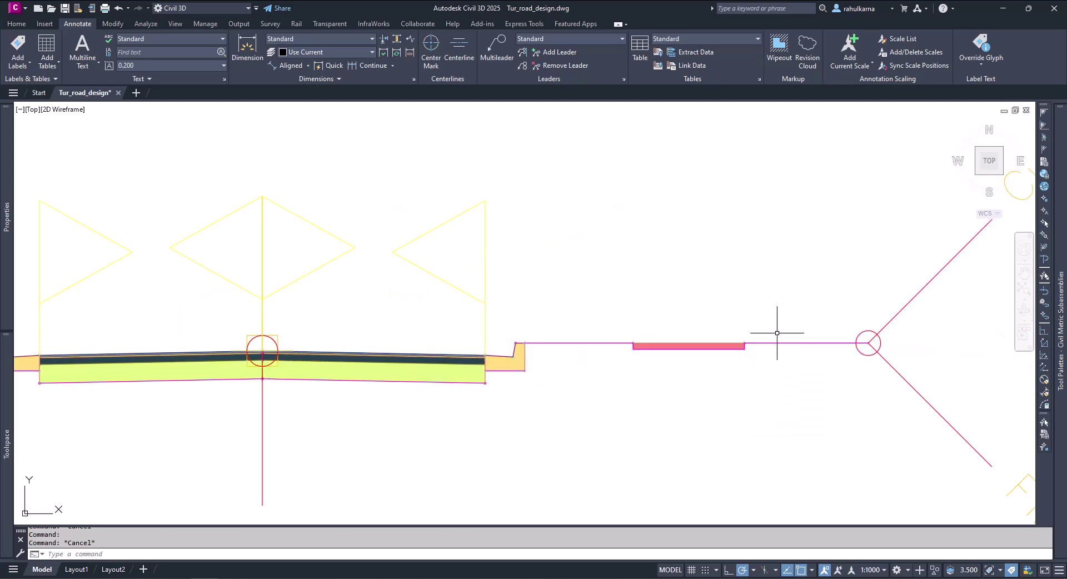
scroll(784, 370, down, 4)
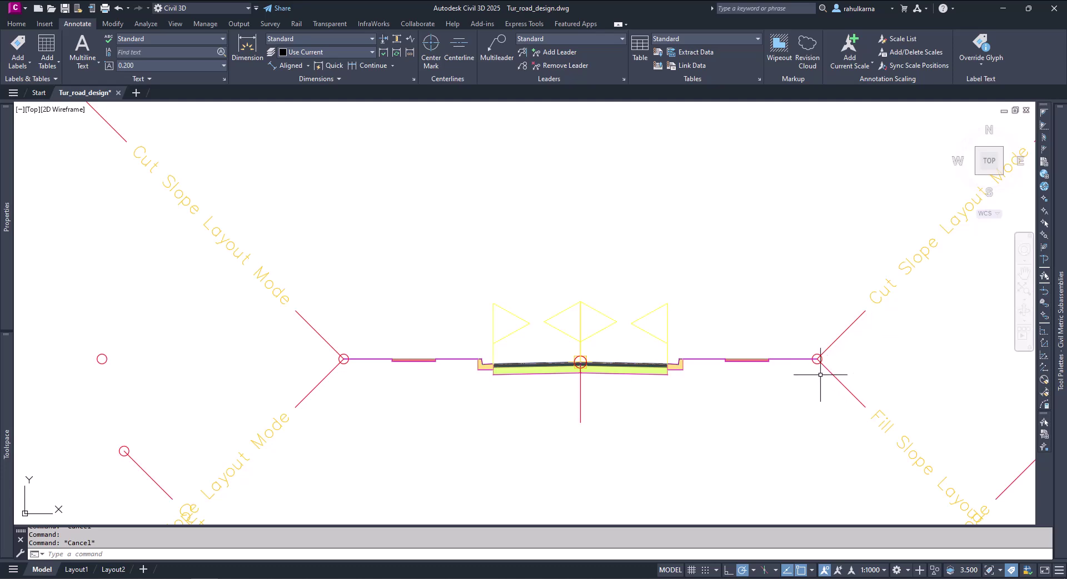
Inspect the assembly's marker points at the right daylight slope, both edges of the right sidewalk, and the curb and gutter
scroll(814, 362, up, 10)
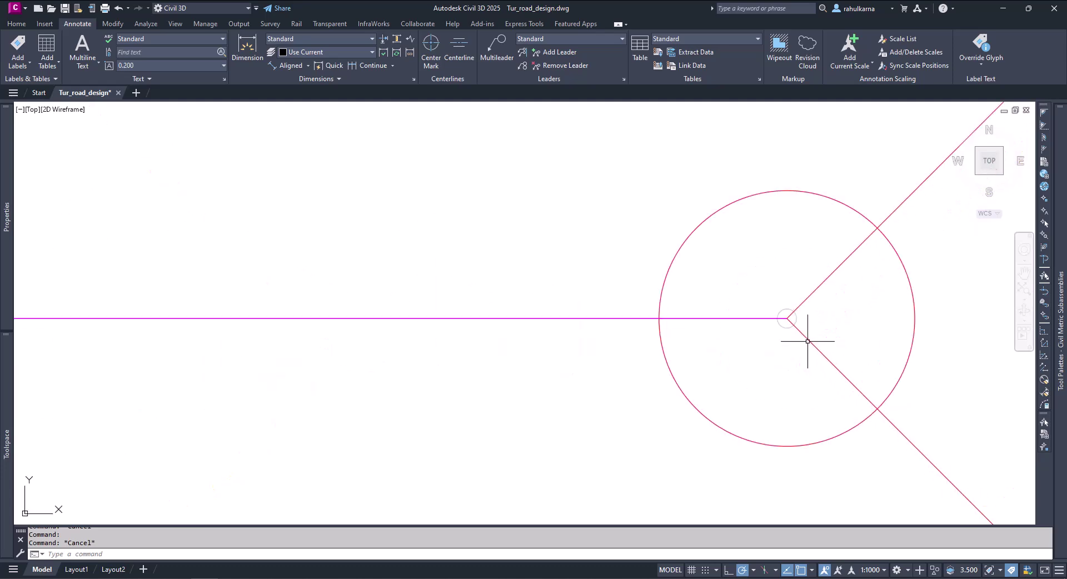
scroll(846, 424, down, 4)
scroll(331, 361, up, 4)
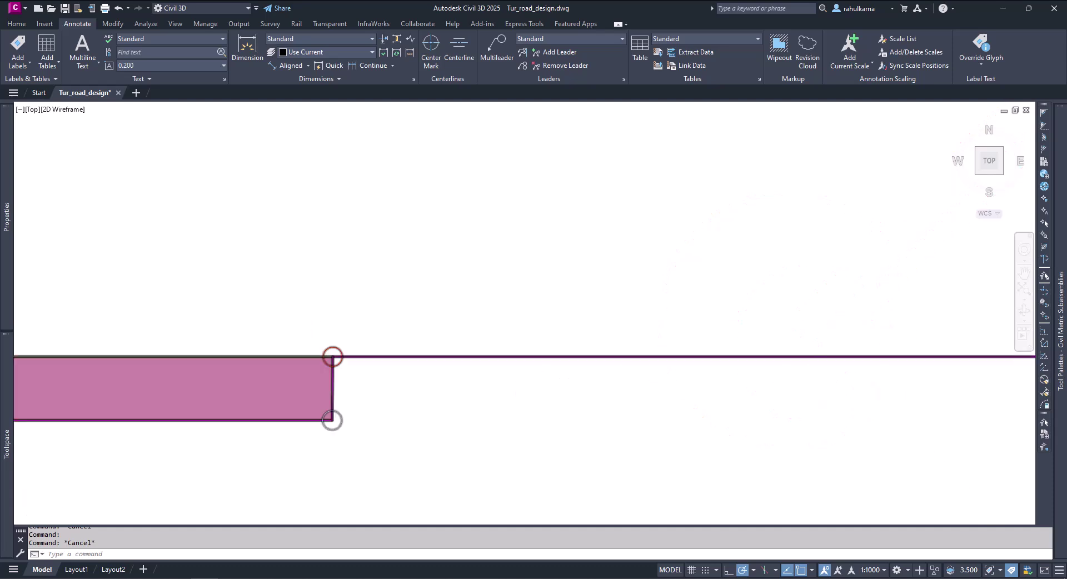
scroll(332, 356, up, 2)
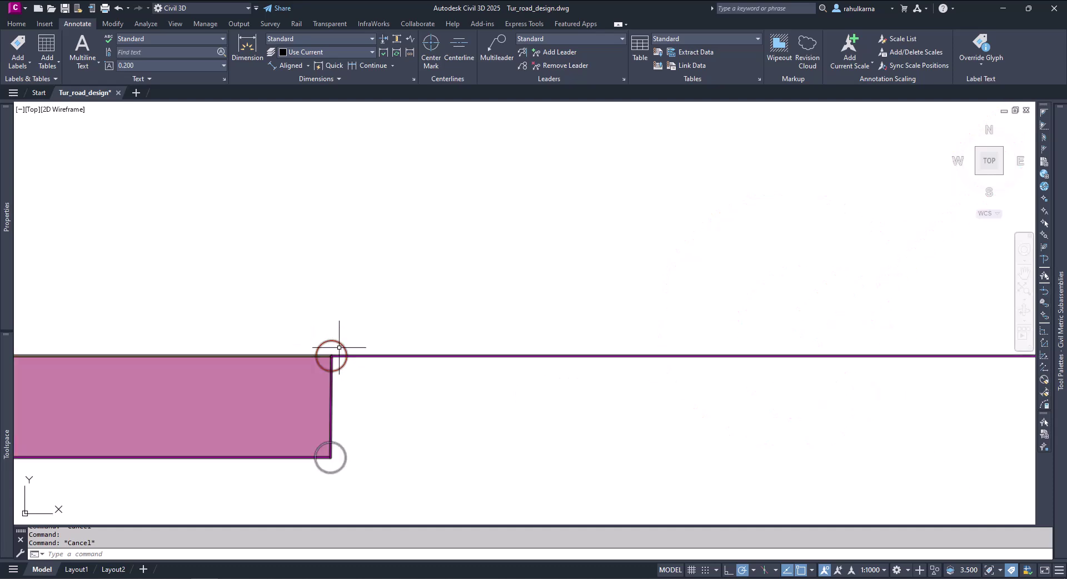
middle_drag(354, 336, 585, 284)
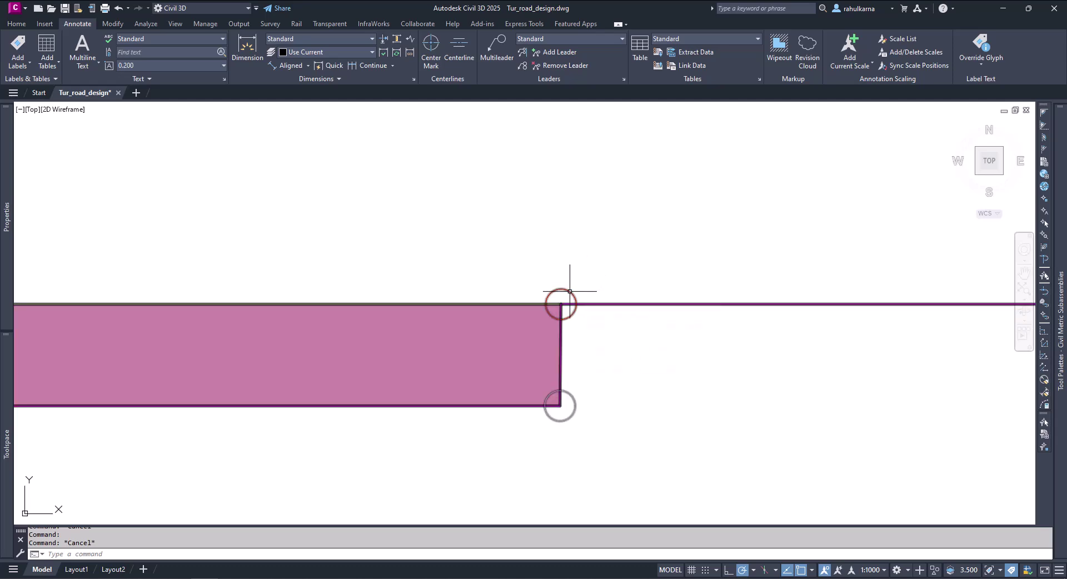
mouse_move(570, 291)
scroll(713, 384, down, 5)
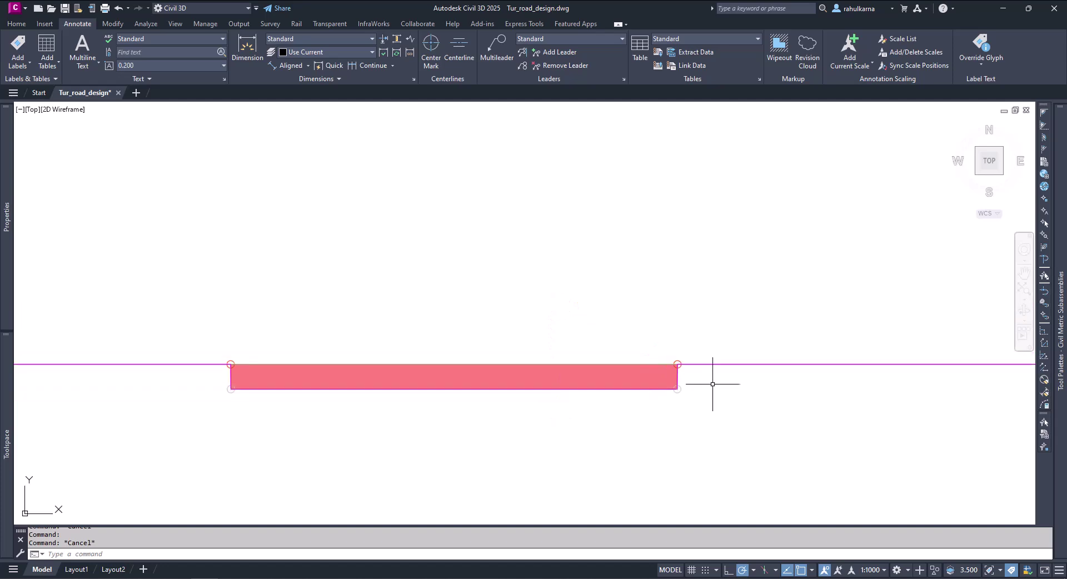
scroll(234, 383, up, 8)
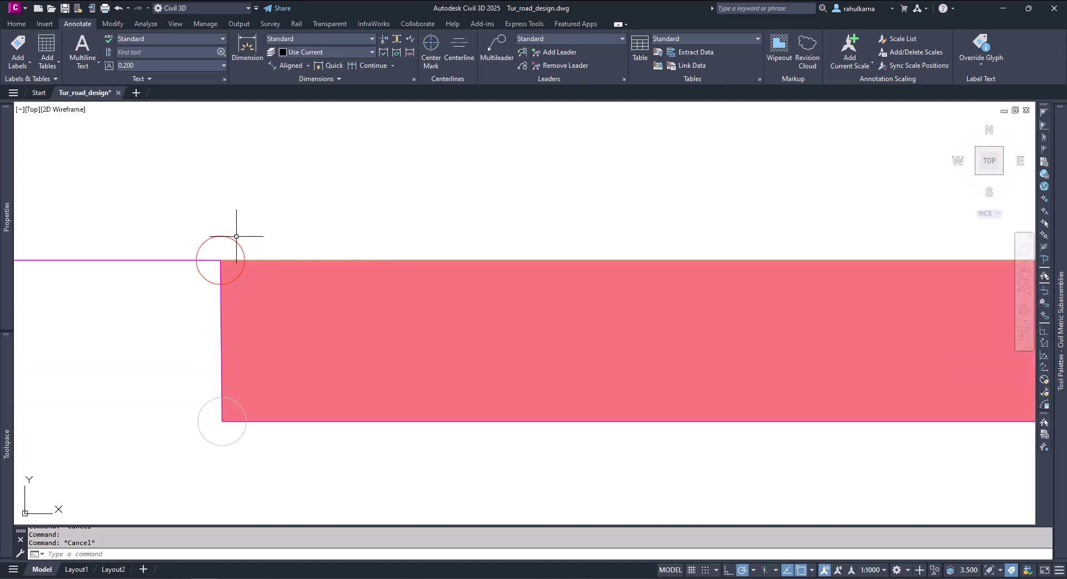
mouse_move(234, 239)
scroll(692, 368, down, 6)
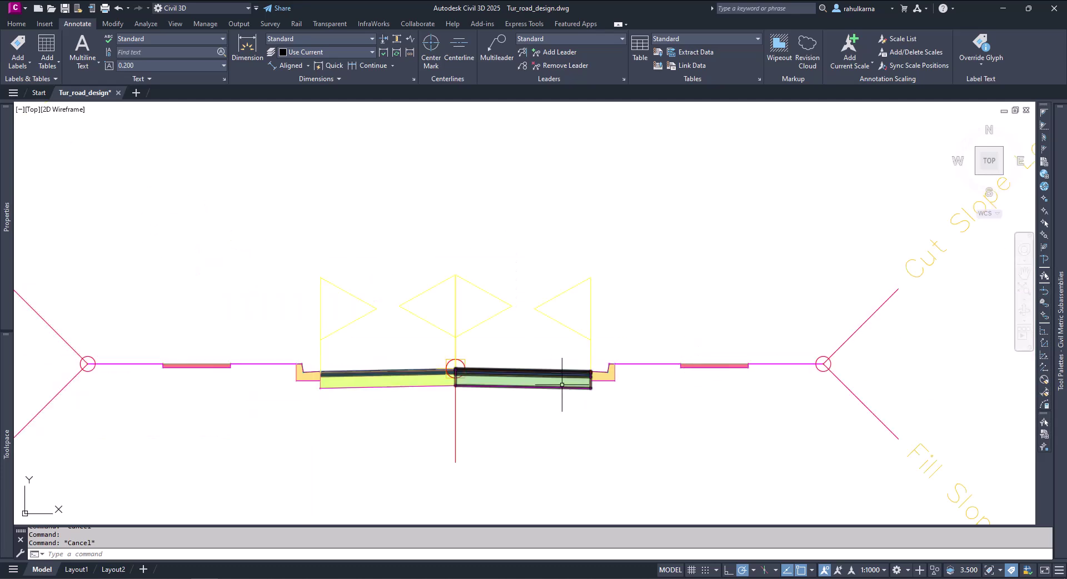
scroll(588, 383, up, 8)
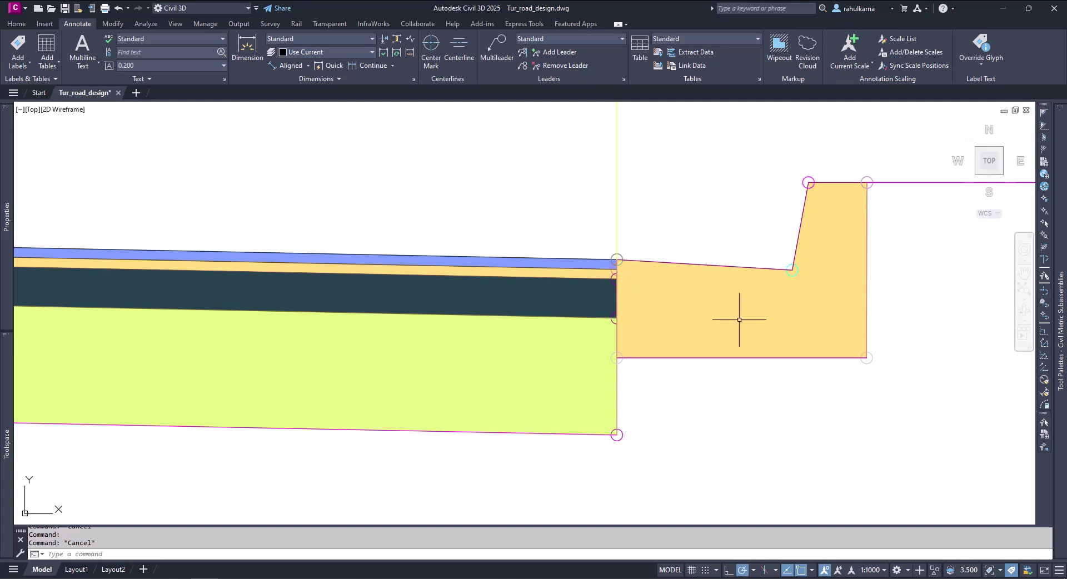
Compare the assembly's points with the corridor lines in plan between chainages 0+000 and 0+080
scroll(739, 320, down, 10)
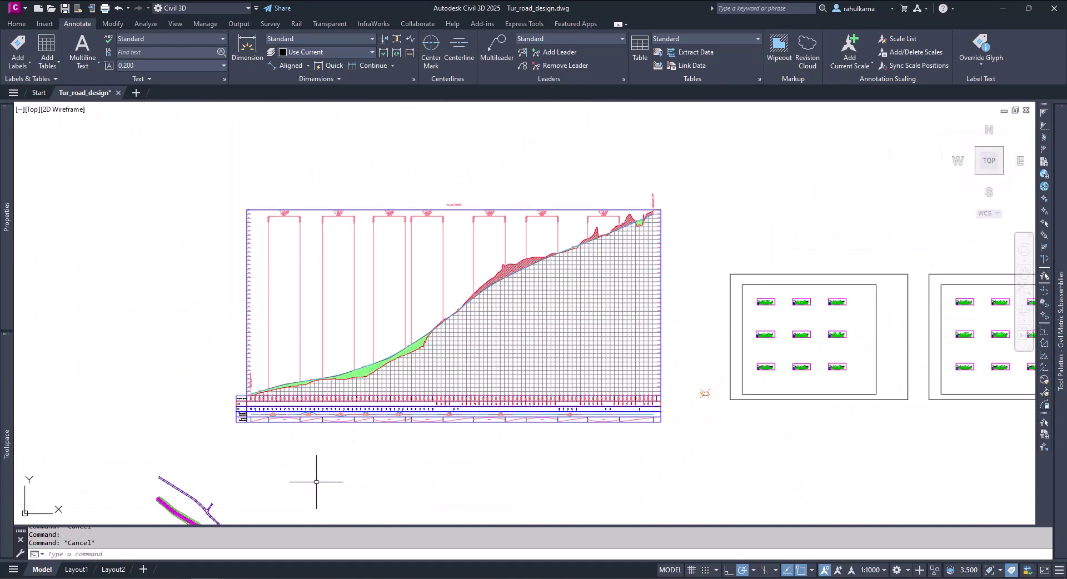
scroll(267, 389, up, 8)
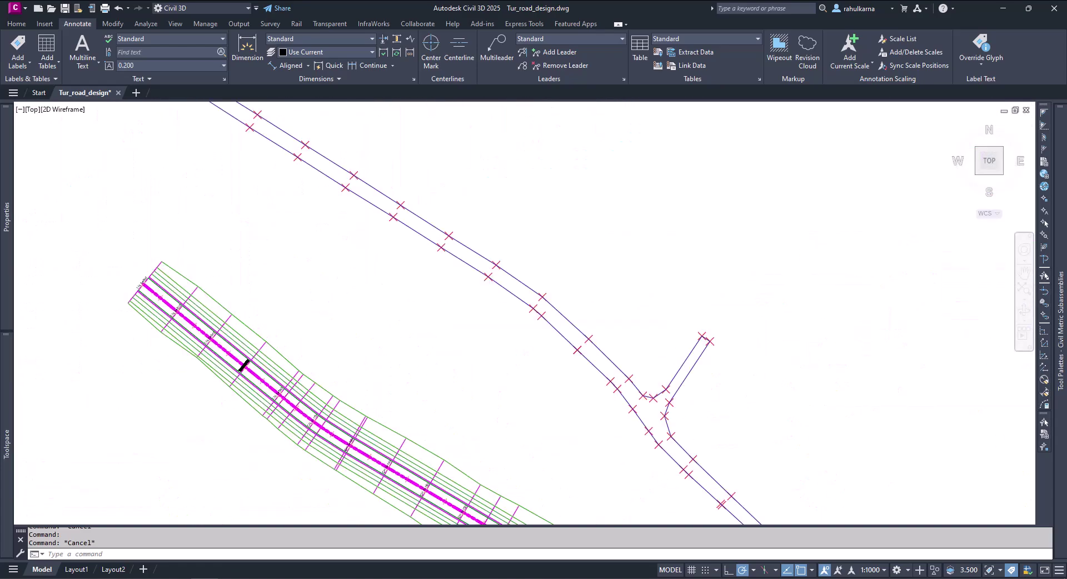
scroll(233, 372, up, 5)
scroll(395, 275, up, 2)
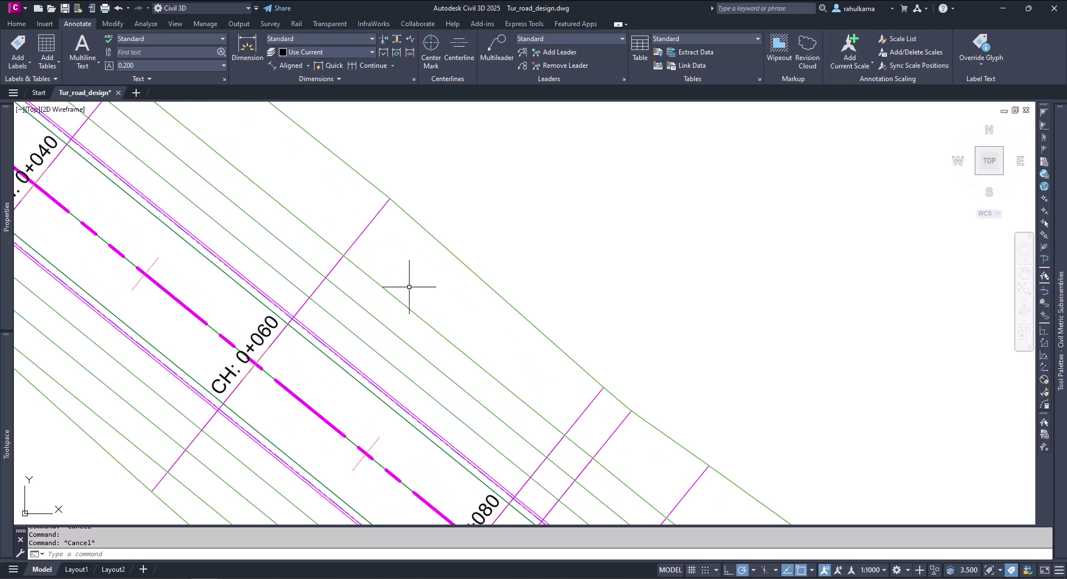
middle_drag(410, 286, 627, 436)
scroll(608, 429, down, 4)
scroll(527, 404, up, 2)
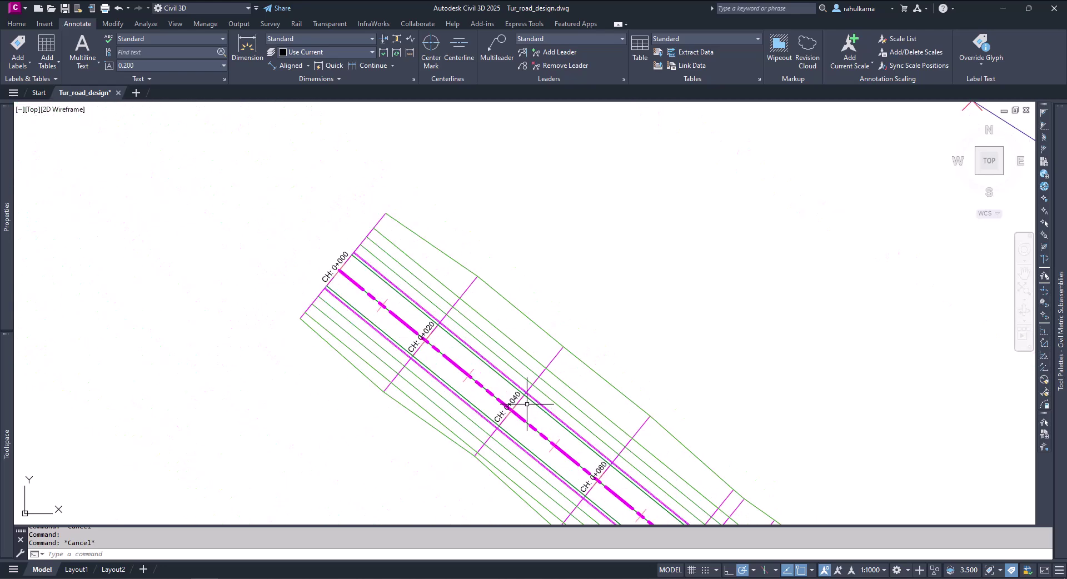
scroll(527, 404, up, 2)
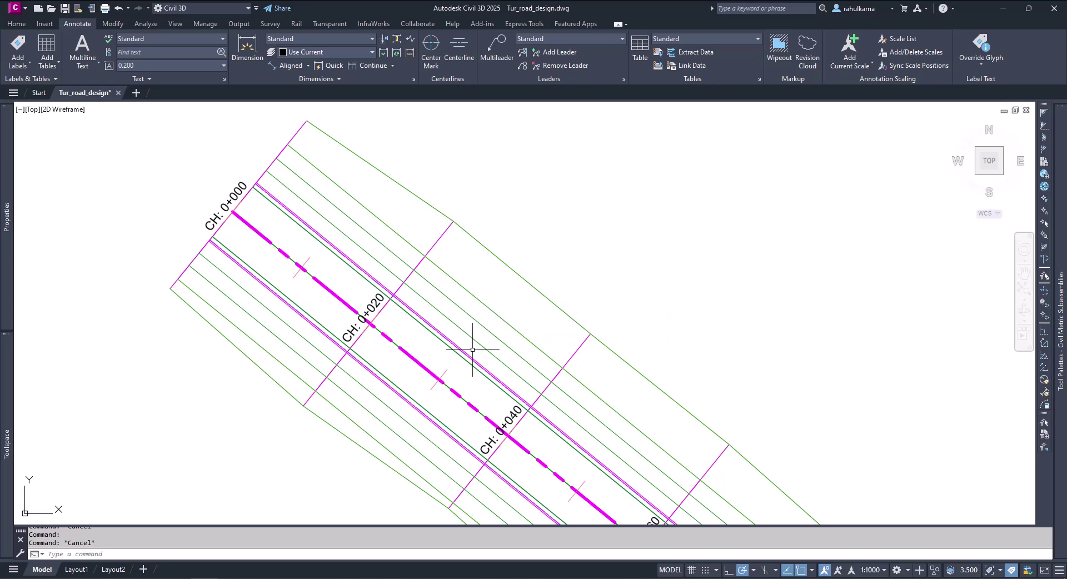
scroll(472, 349, up, 3)
scroll(468, 351, down, 3)
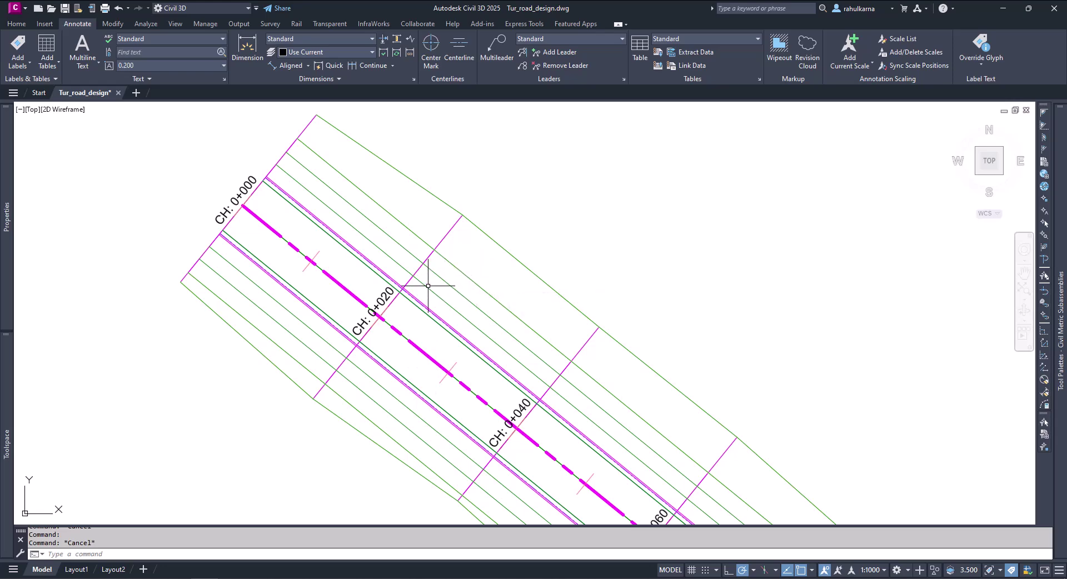
Read the point codes at the inner and outer top edges of the assembly's right sidewalk
scroll(429, 286, down, 6)
scroll(459, 343, up, 10)
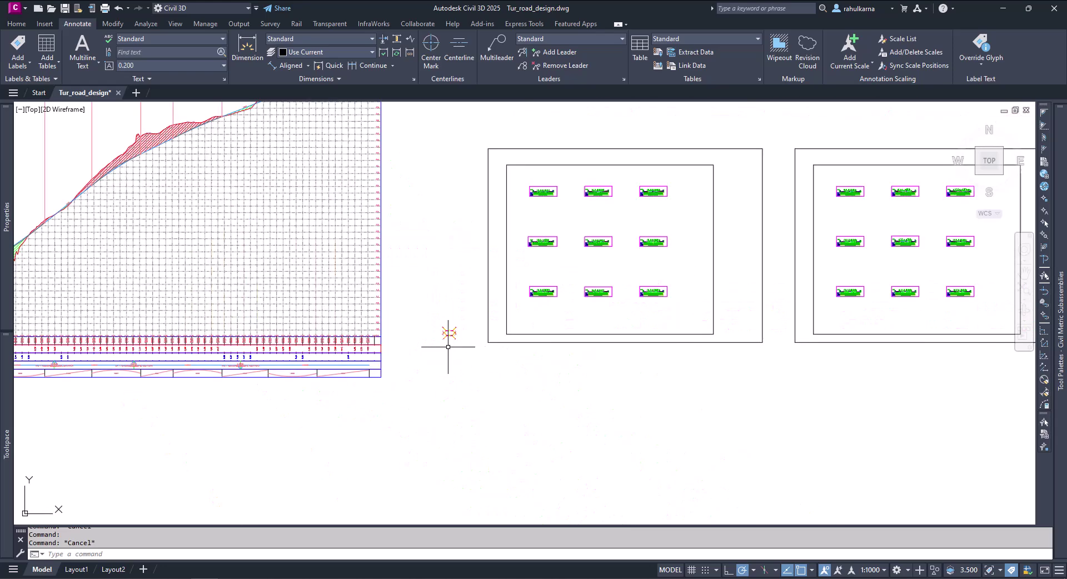
scroll(506, 280, up, 5)
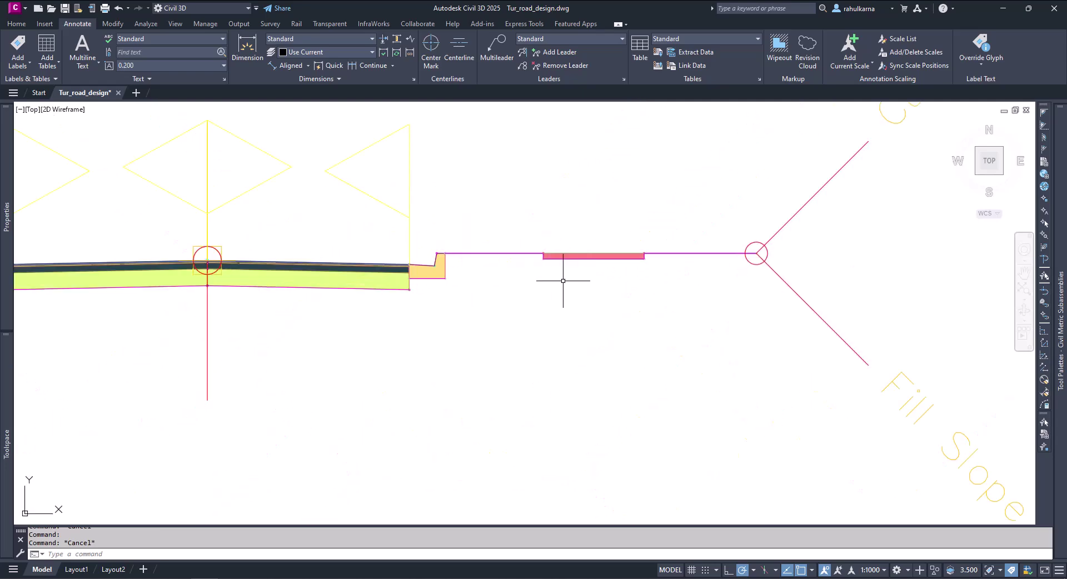
scroll(539, 255, up, 12)
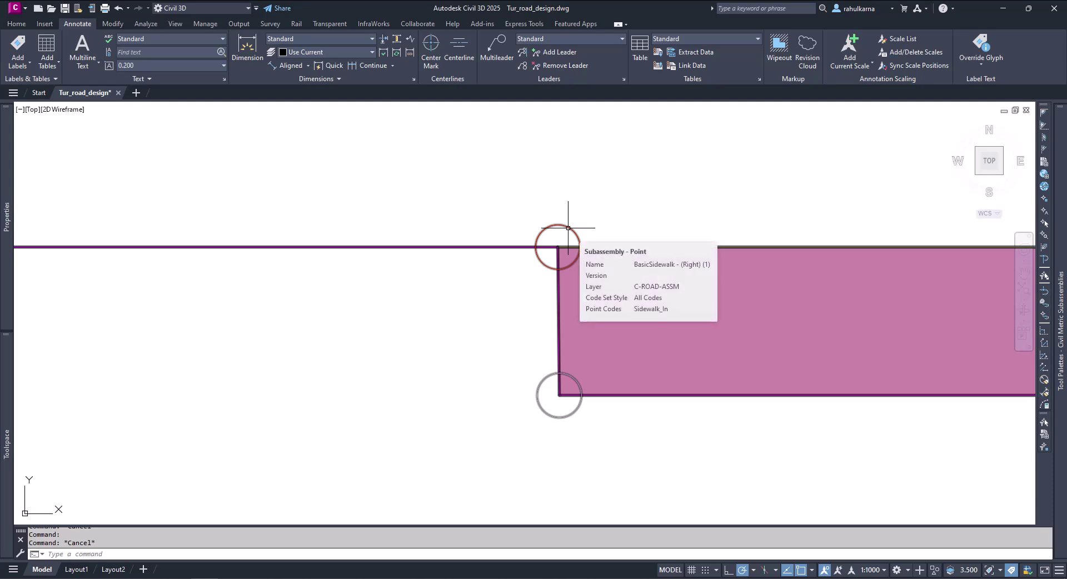
scroll(388, 393, down, 8)
scroll(845, 383, up, 8)
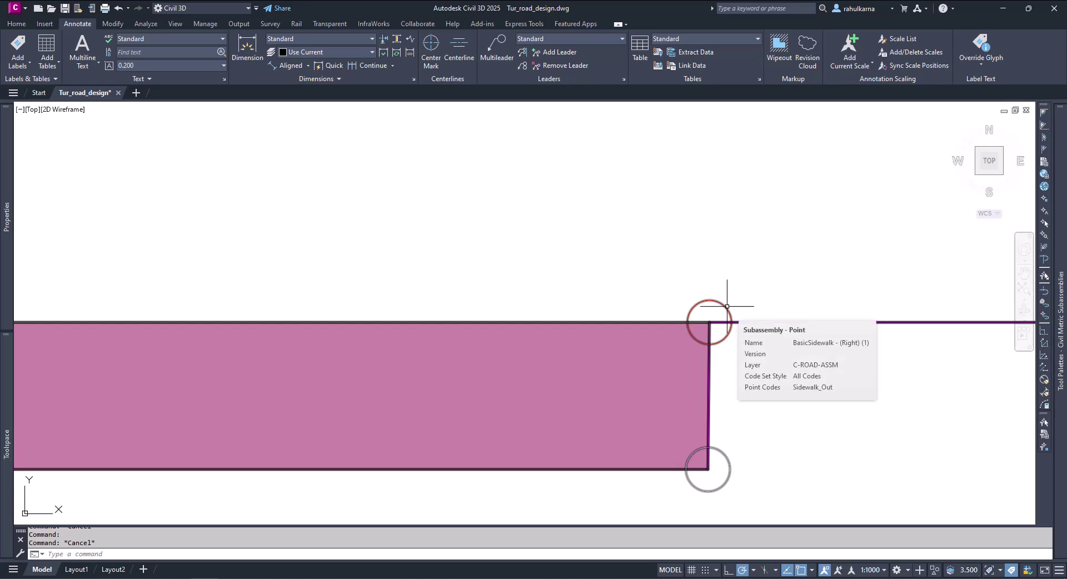
scroll(851, 364, down, 6)
Select the Tut_cor corridor in plan near chainage 0+040 and open its corridor properties
middle_drag(746, 405, 748, 227)
scroll(679, 300, down, 8)
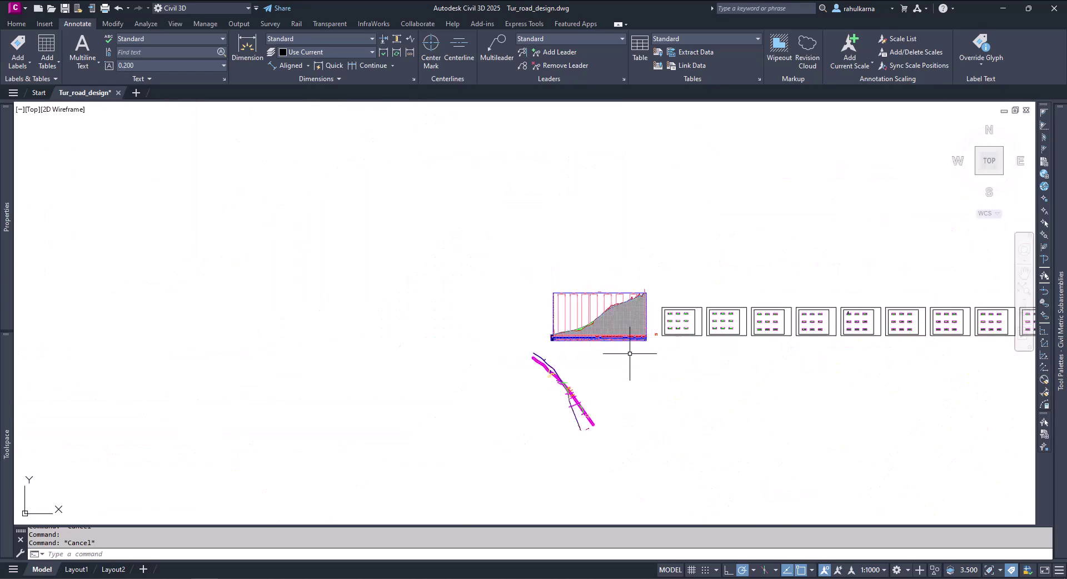
scroll(543, 359, up, 8)
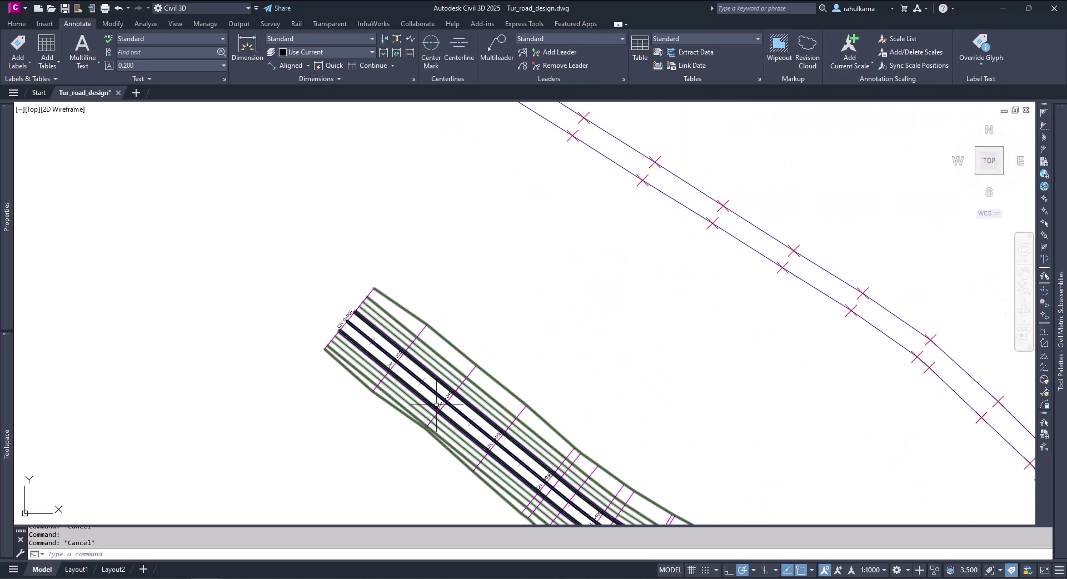
scroll(436, 406, up, 6)
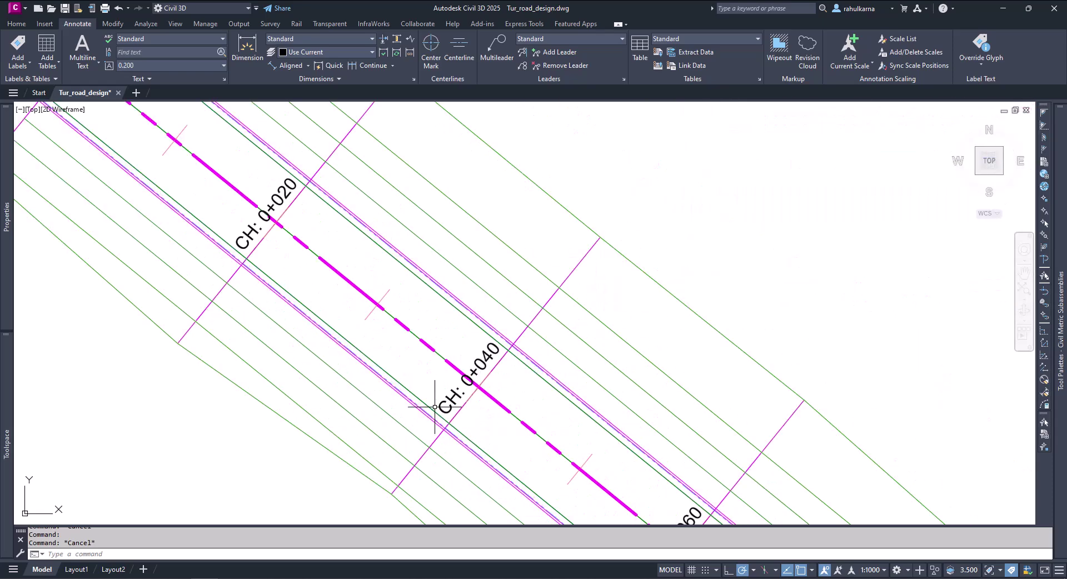
click(486, 264)
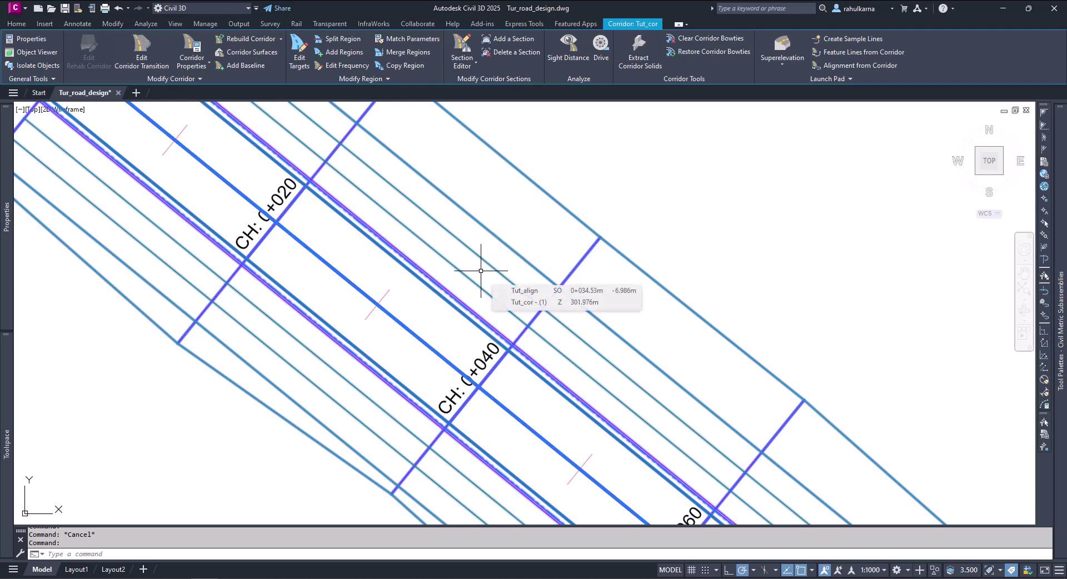
click(192, 56)
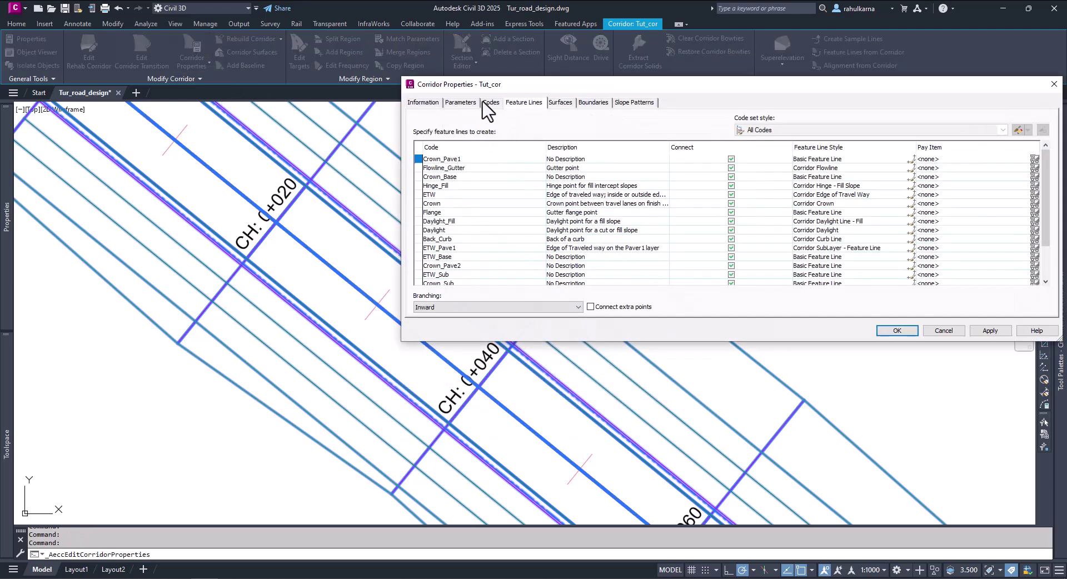
Look through the corridor's information, parameters and codes, and locate the Sidewalk_Out and Sidewalk_In entries among its feature lines
click(430, 104)
click(463, 102)
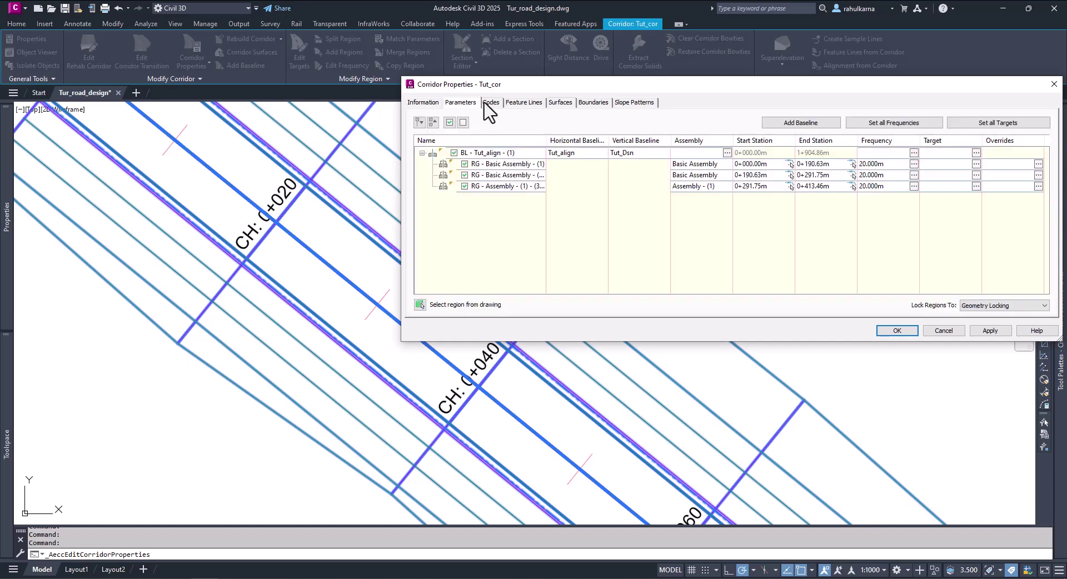
click(491, 103)
click(523, 103)
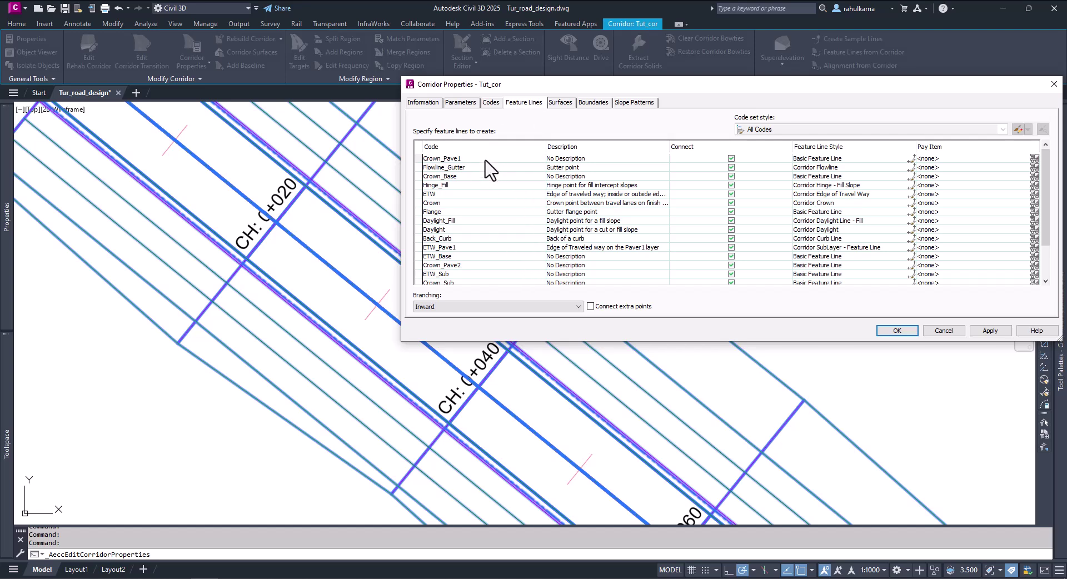
scroll(476, 228, down, 2)
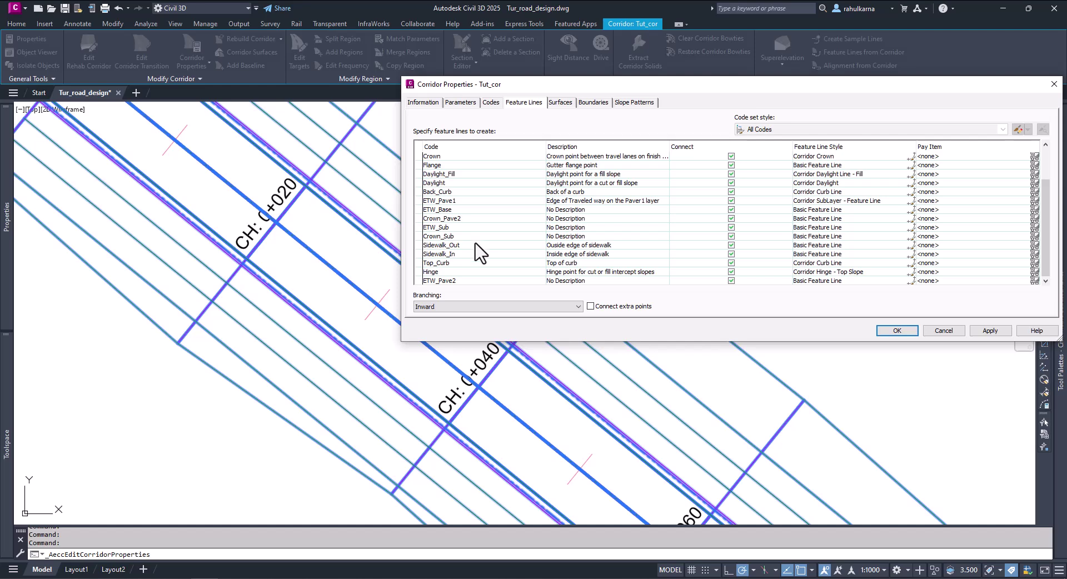
click(437, 247)
click(442, 254)
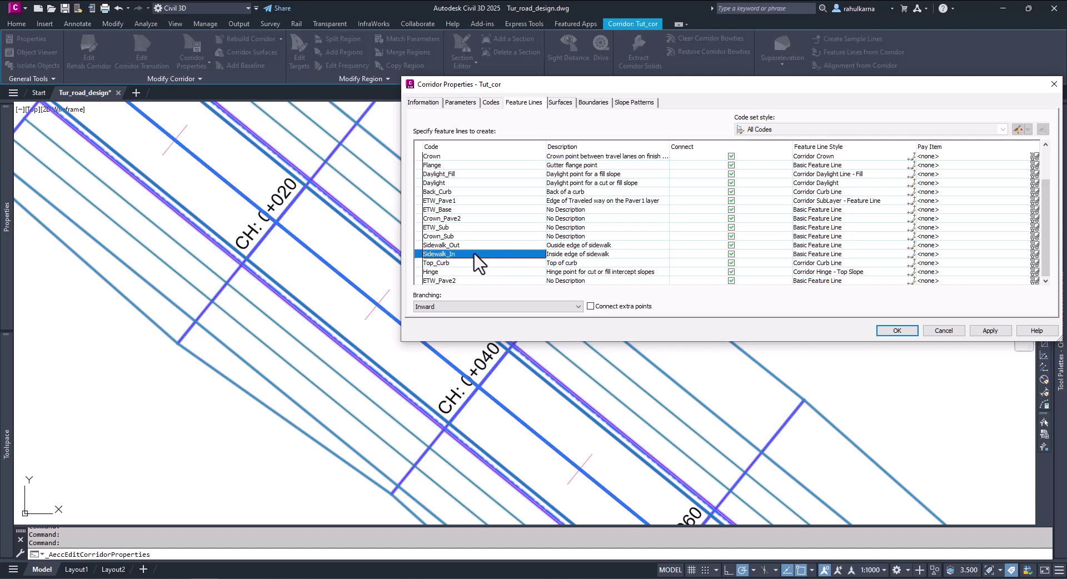
Create a copy of the Basic Feature Line style from the Sidewalk_Out entry's feature line style setting
click(465, 246)
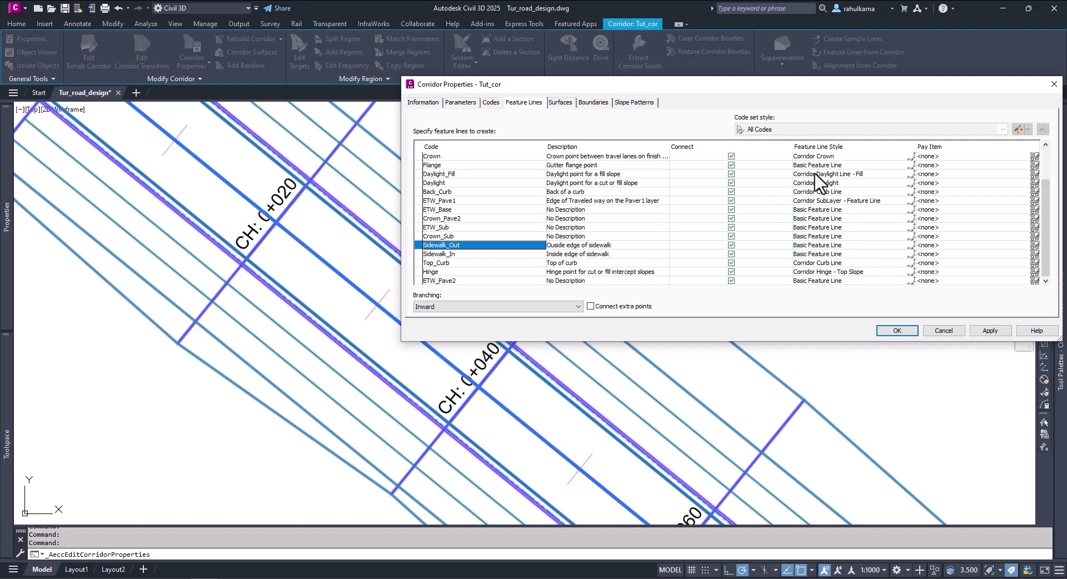
click(828, 246)
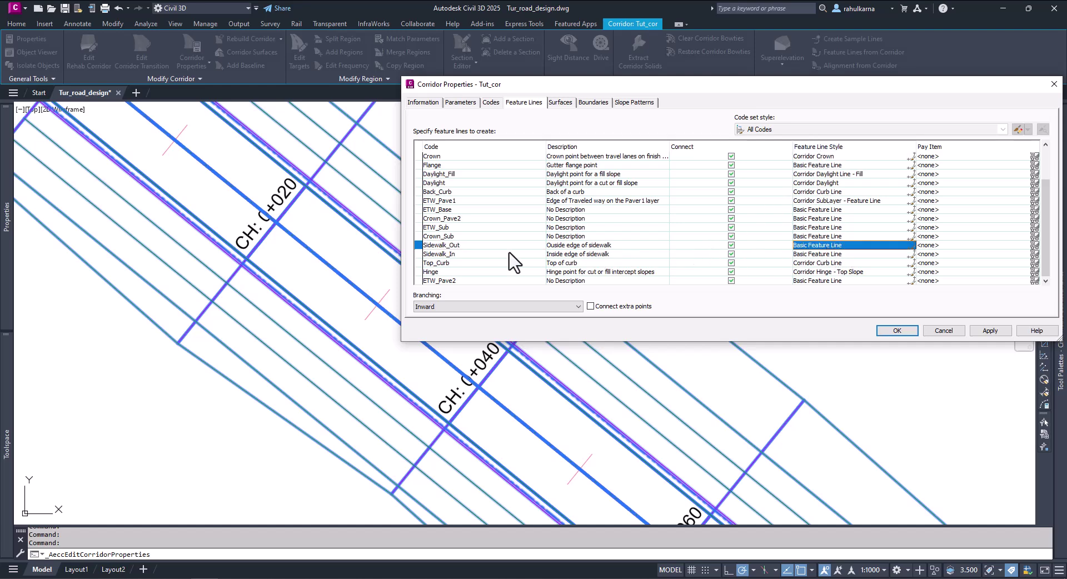
click(482, 247)
click(822, 245)
click(910, 246)
click(726, 228)
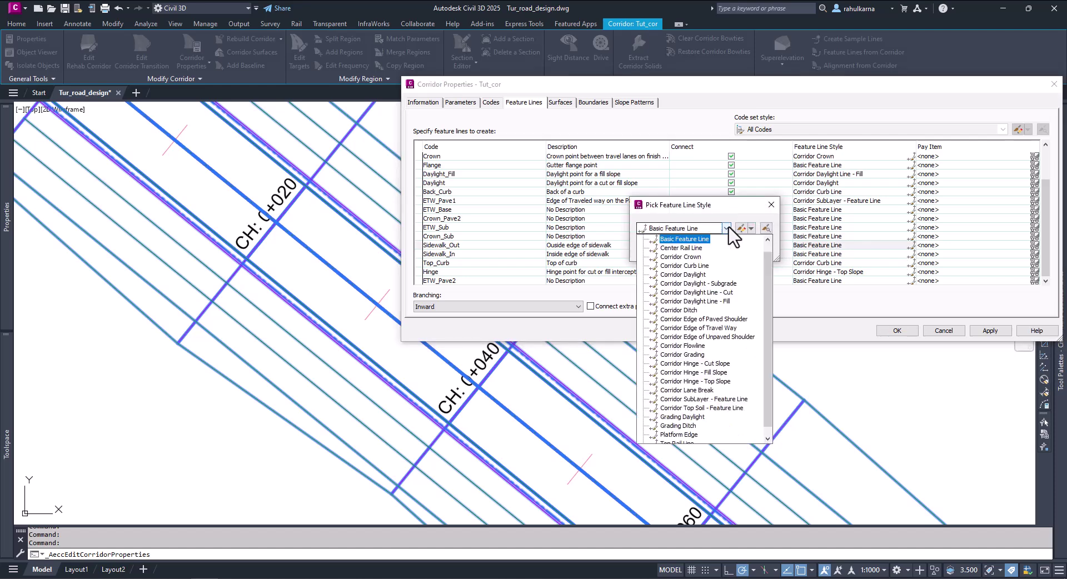
click(727, 228)
click(751, 228)
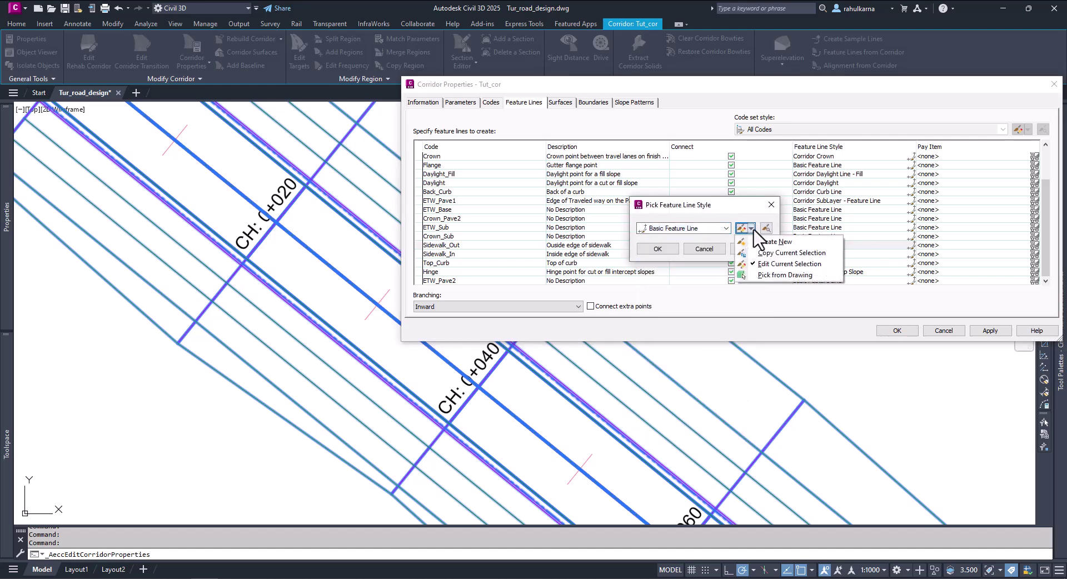
click(773, 254)
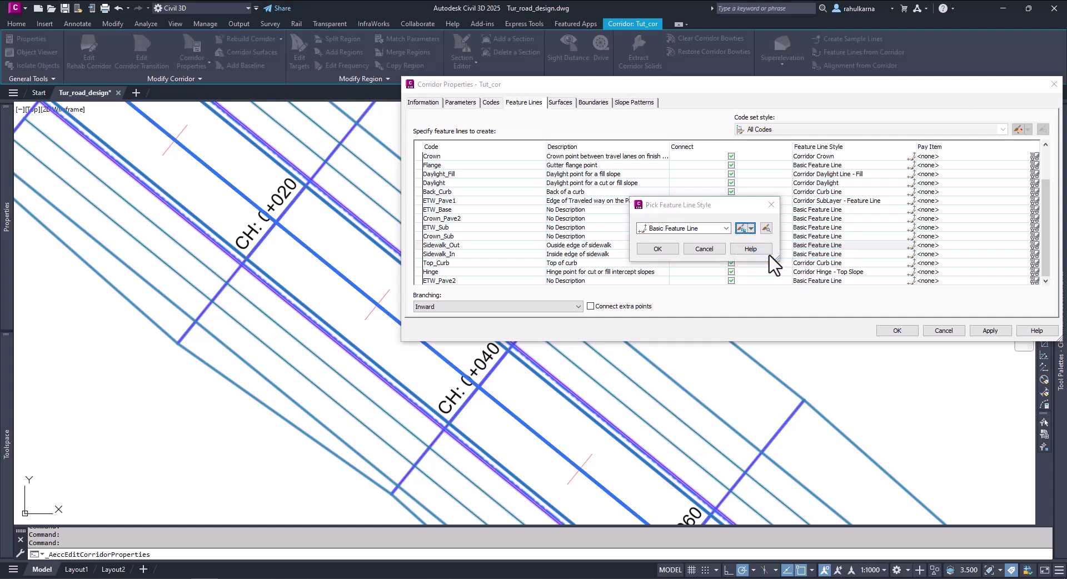
Name the copied feature line style Tut_sidewalk
click(540, 122)
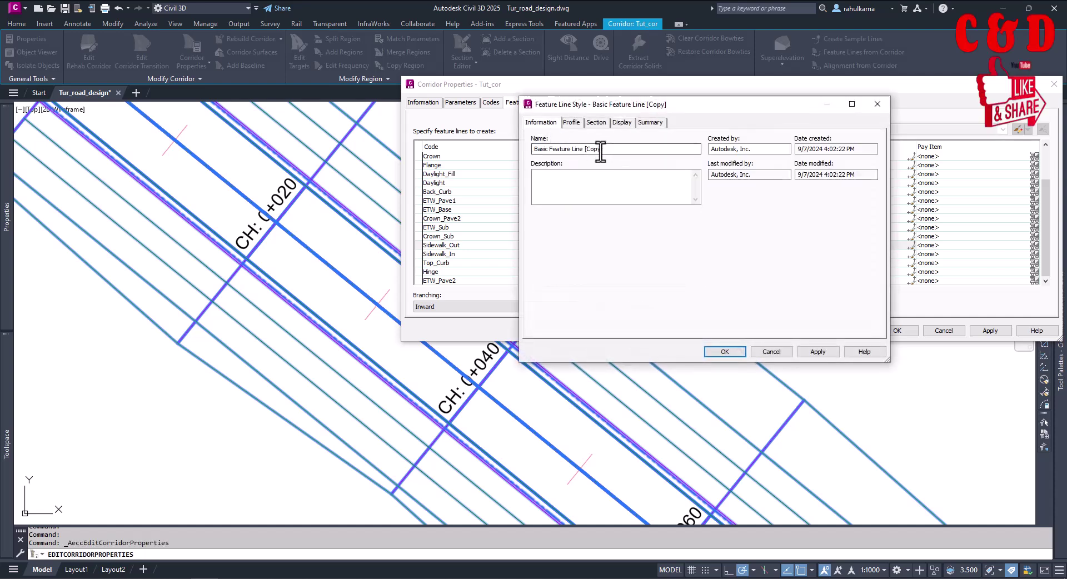
drag(605, 149, 533, 148)
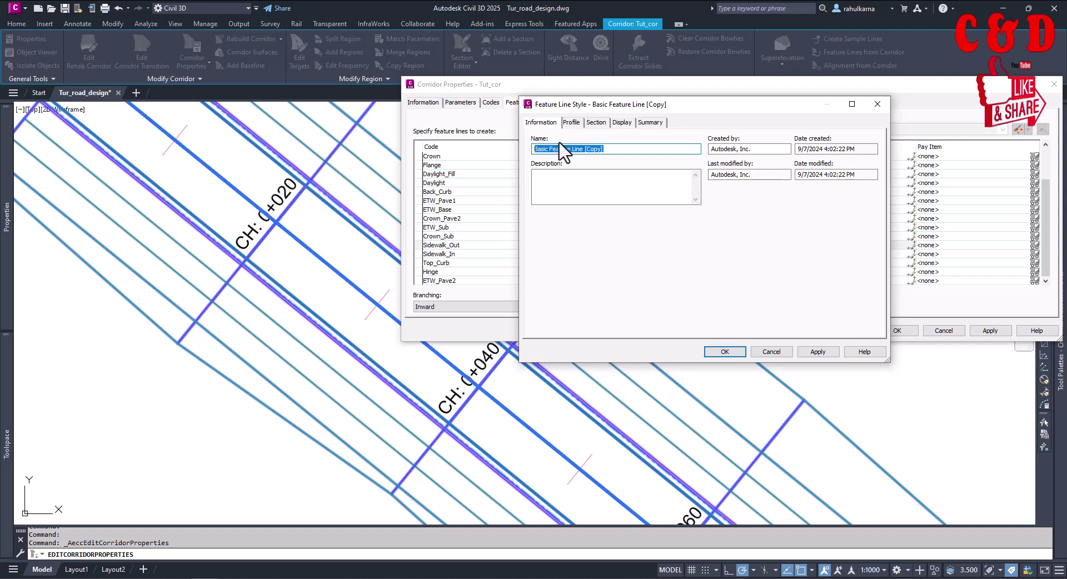
key(BackSpace)
text(Sidew)
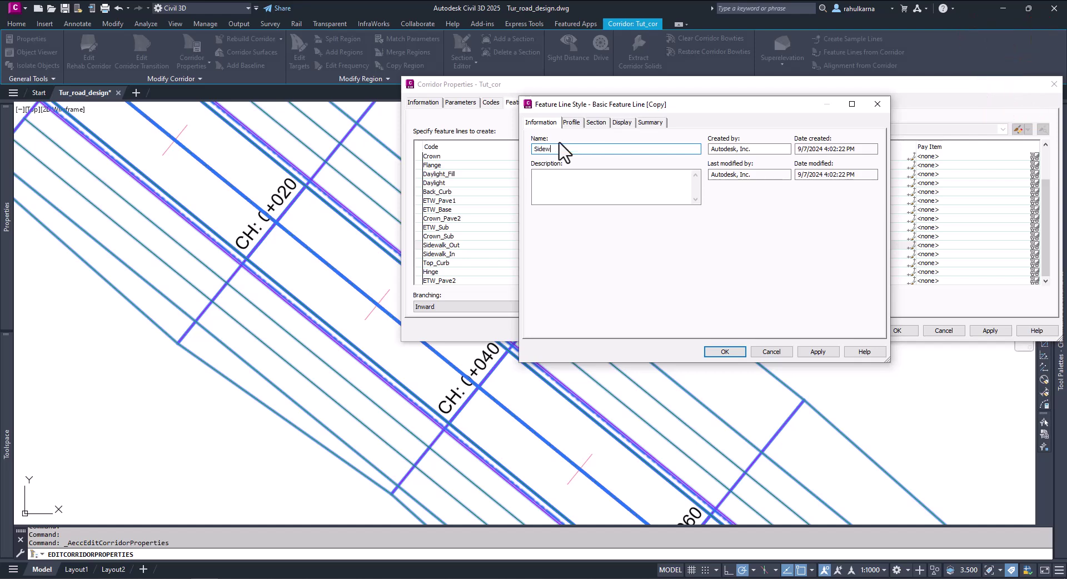
key(BackSpace)
key(BackSpace)
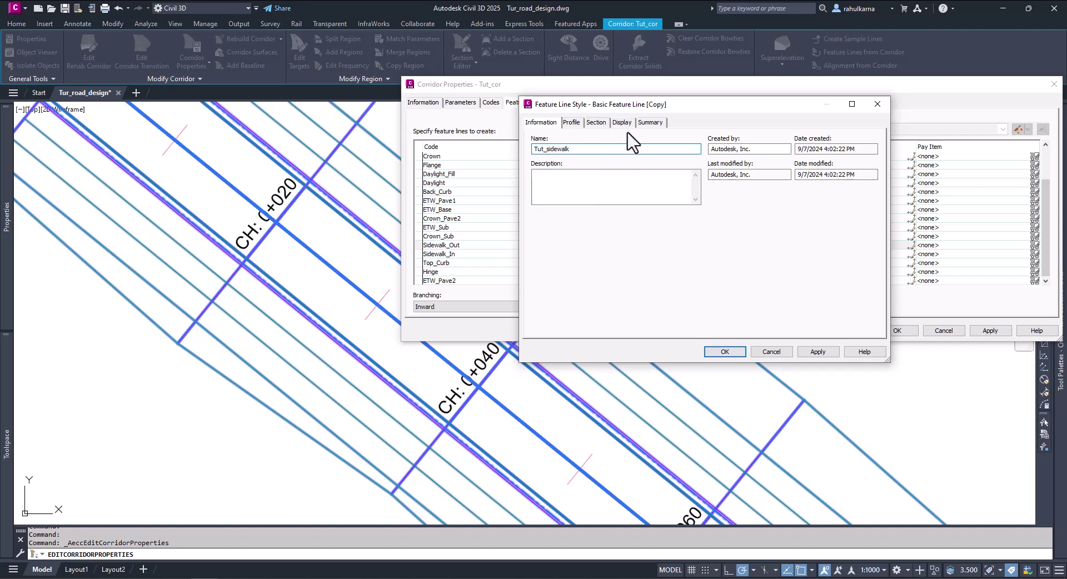
Set the Tut_sidewalk style's feature line color to blue in its plan display settings
click(622, 124)
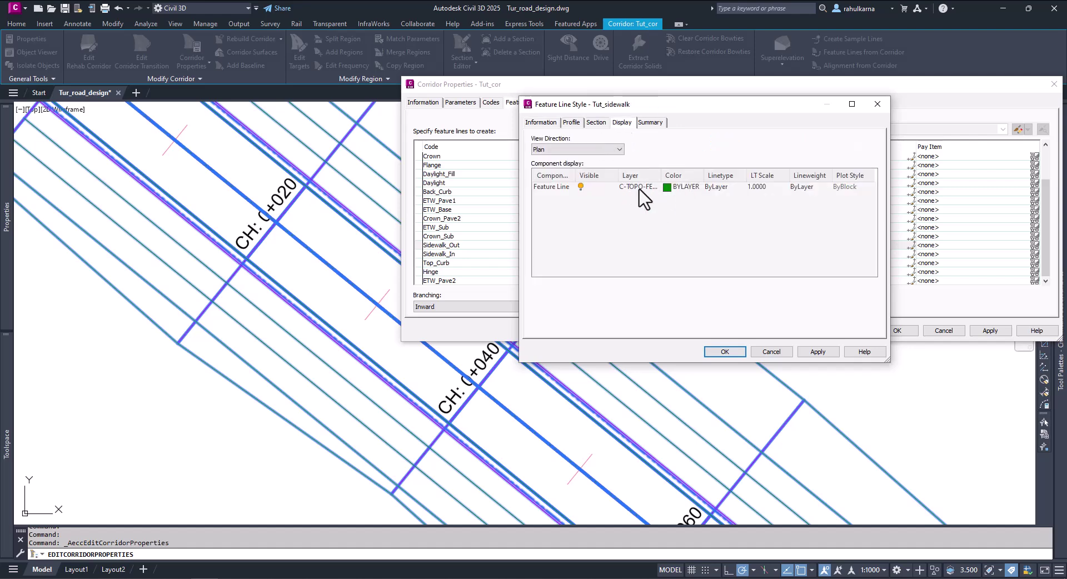
click(670, 189)
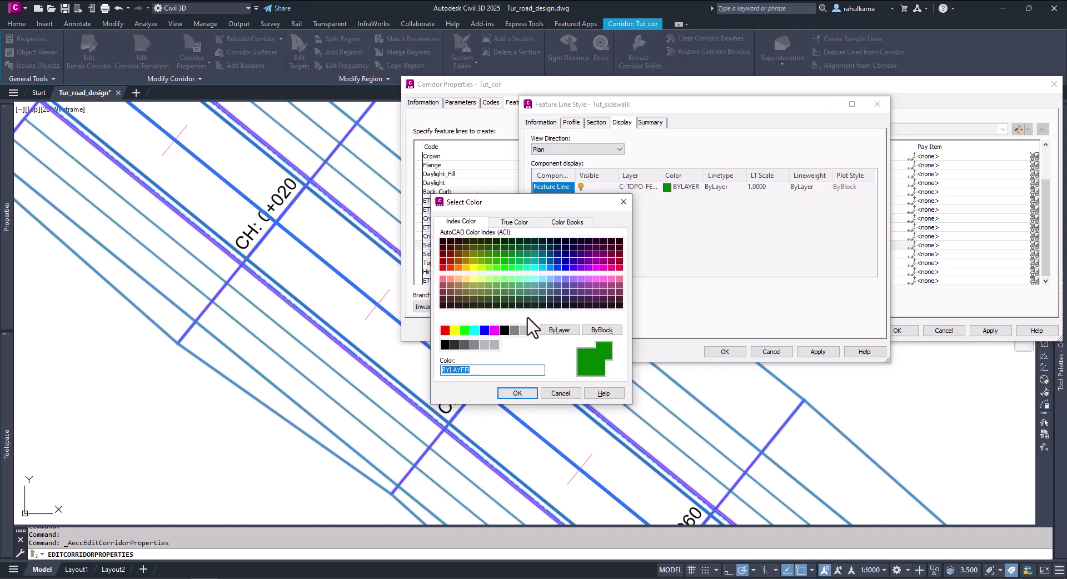
click(566, 268)
click(485, 333)
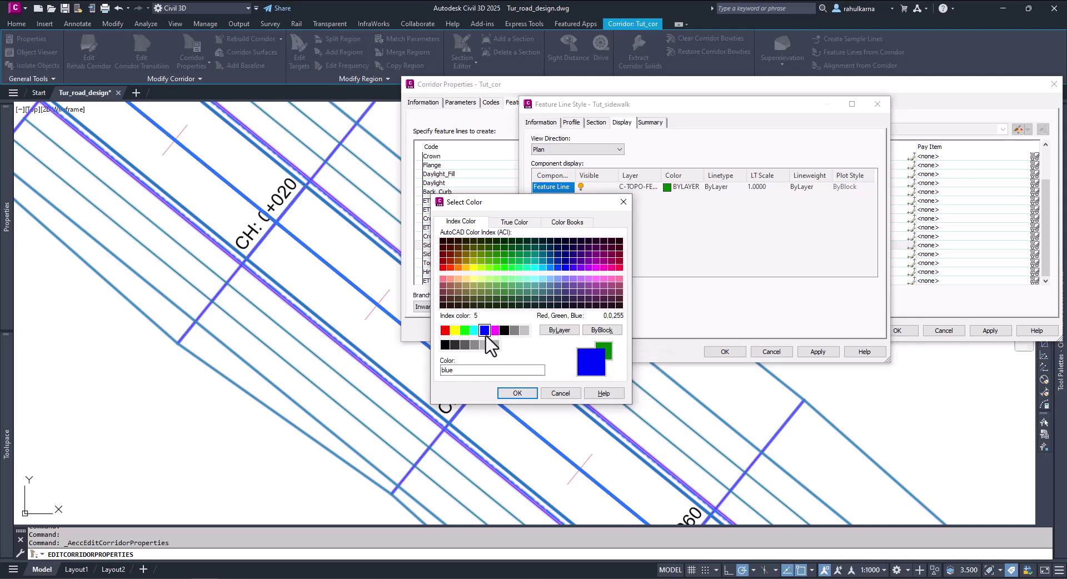
click(516, 394)
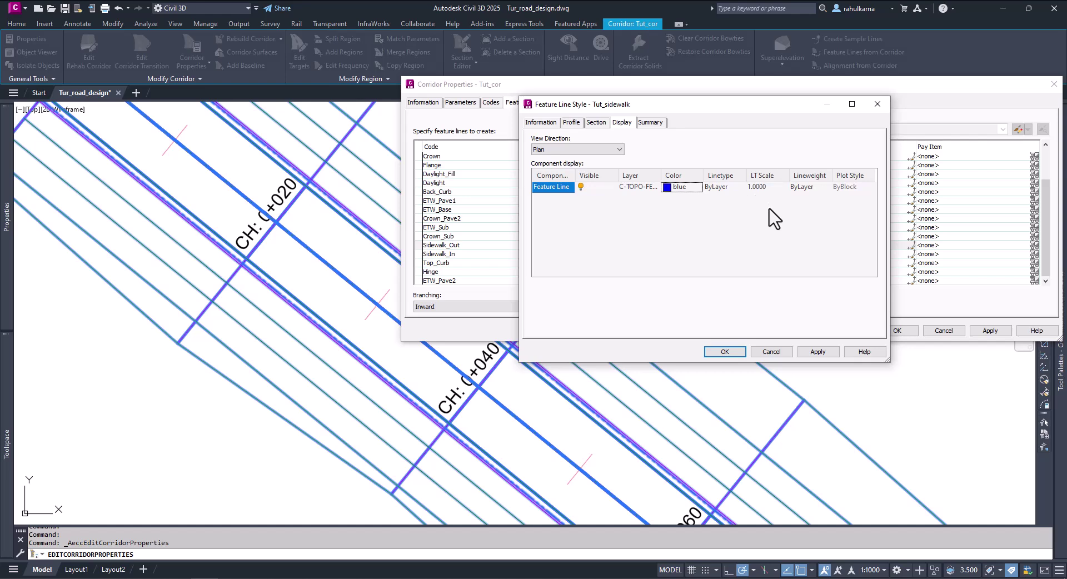
Set the Tut_sidewalk style's plan lineweight to 0.13 mm and assign the style to the Sidewalk_Out feature line
click(813, 188)
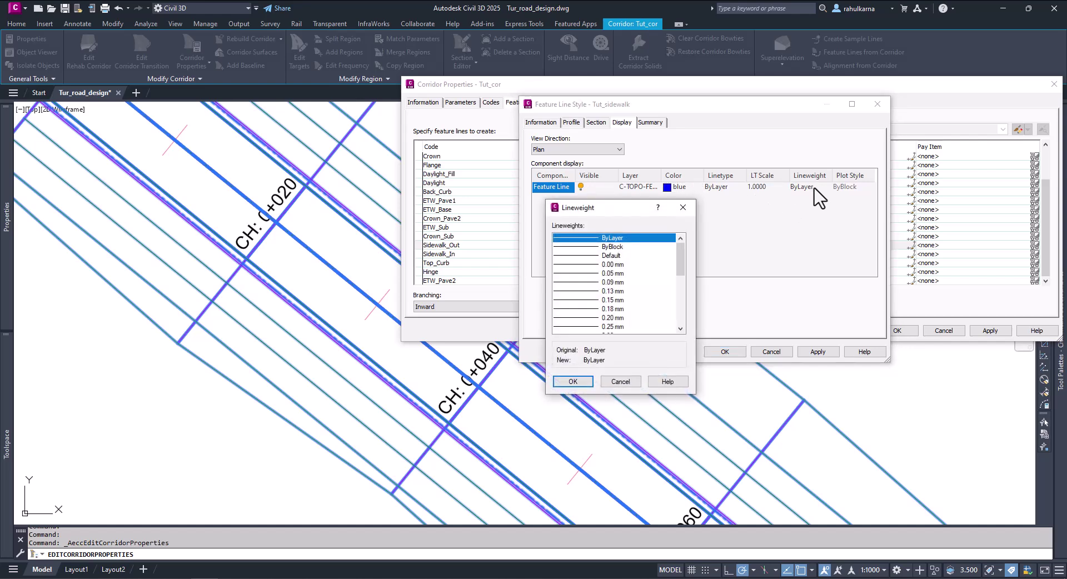
drag(681, 258, 681, 265)
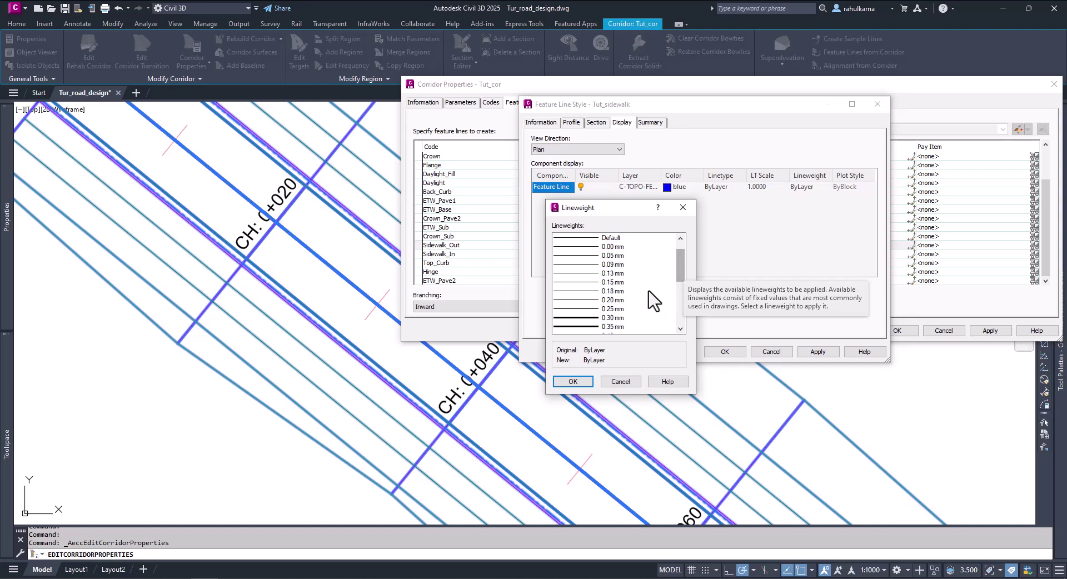
click(591, 289)
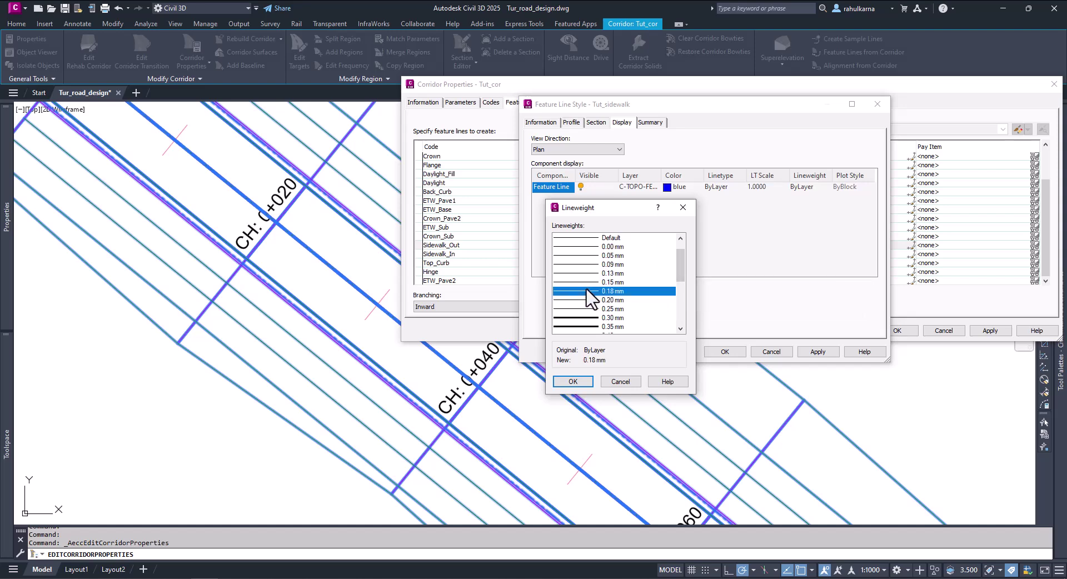
click(578, 282)
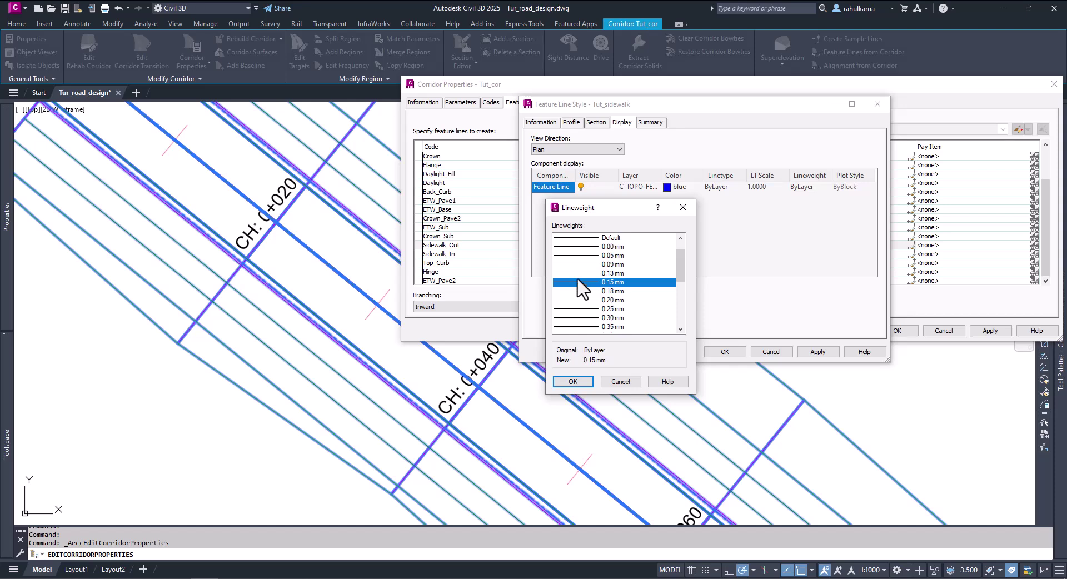
click(578, 273)
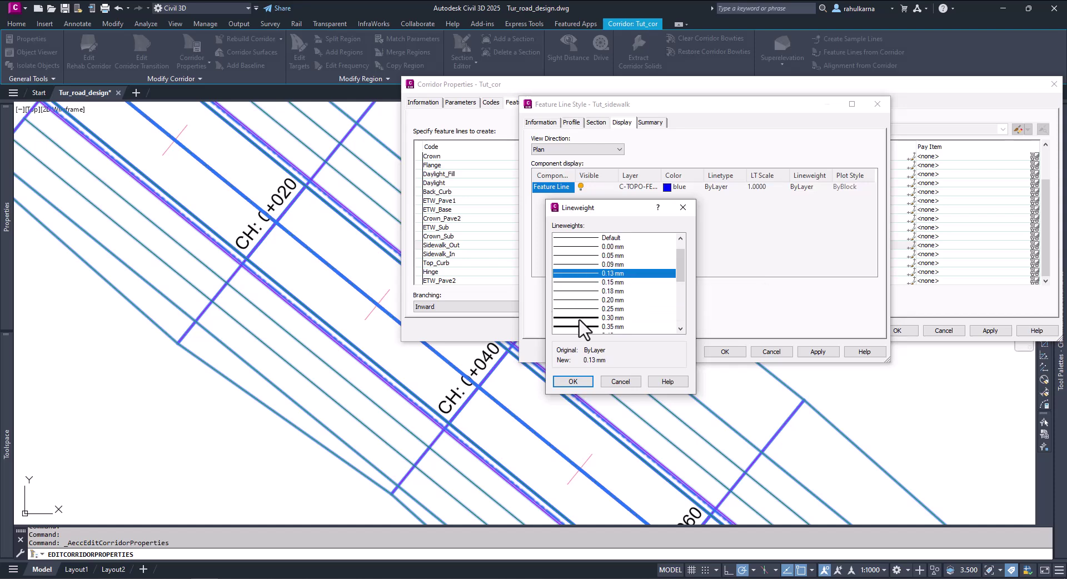
click(573, 382)
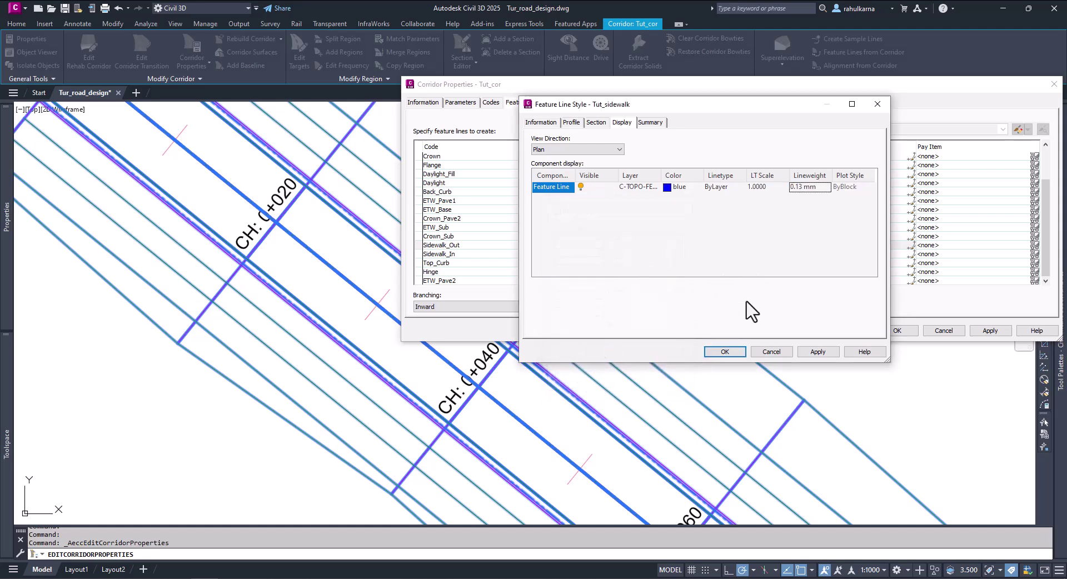
click(724, 352)
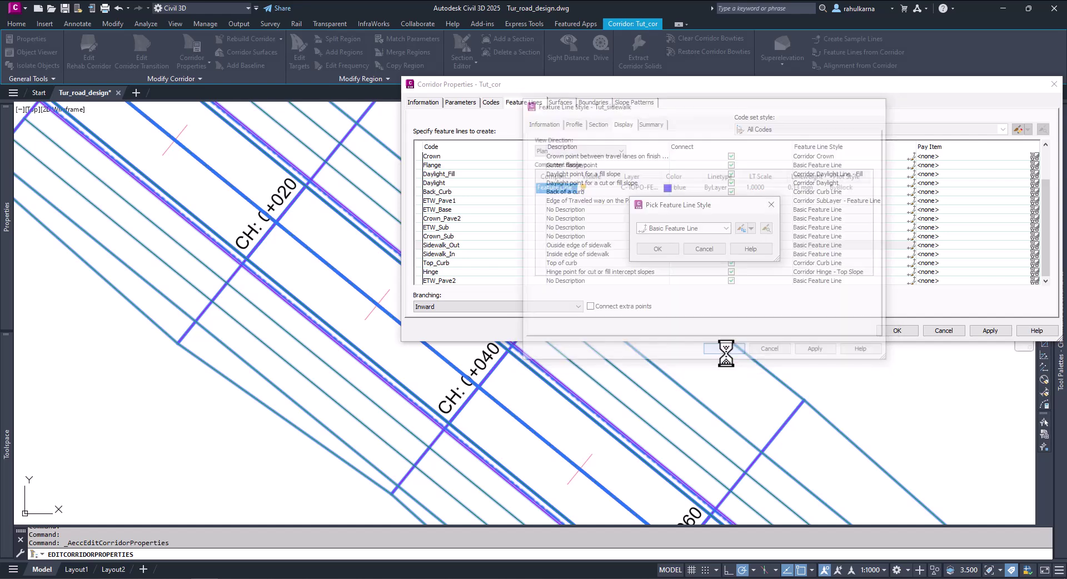
click(658, 249)
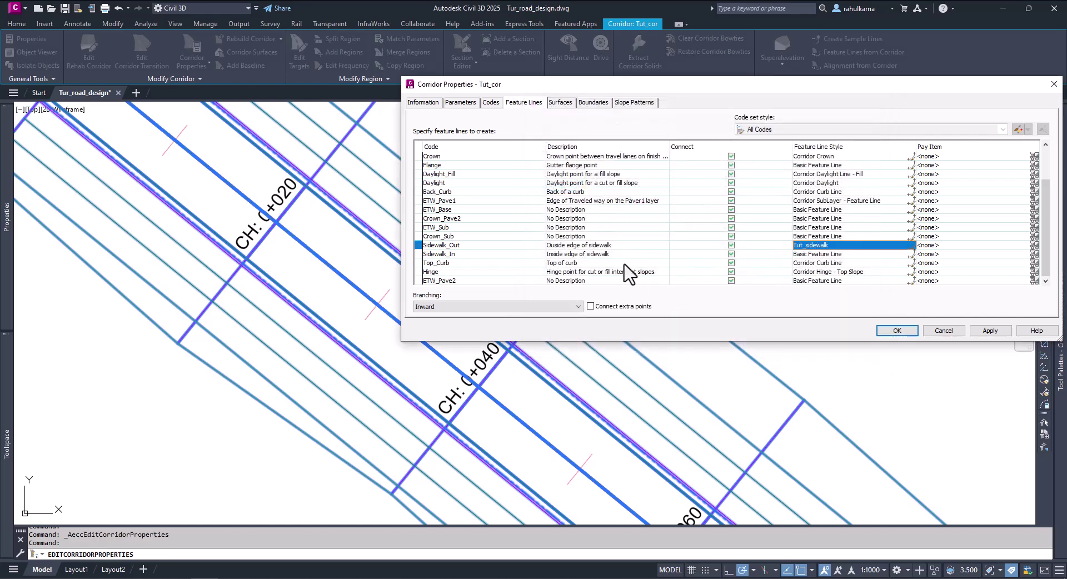
Assign the existing Tut_sidewalk style to the Sidewalk_In feature line and apply the corridor property changes
click(452, 254)
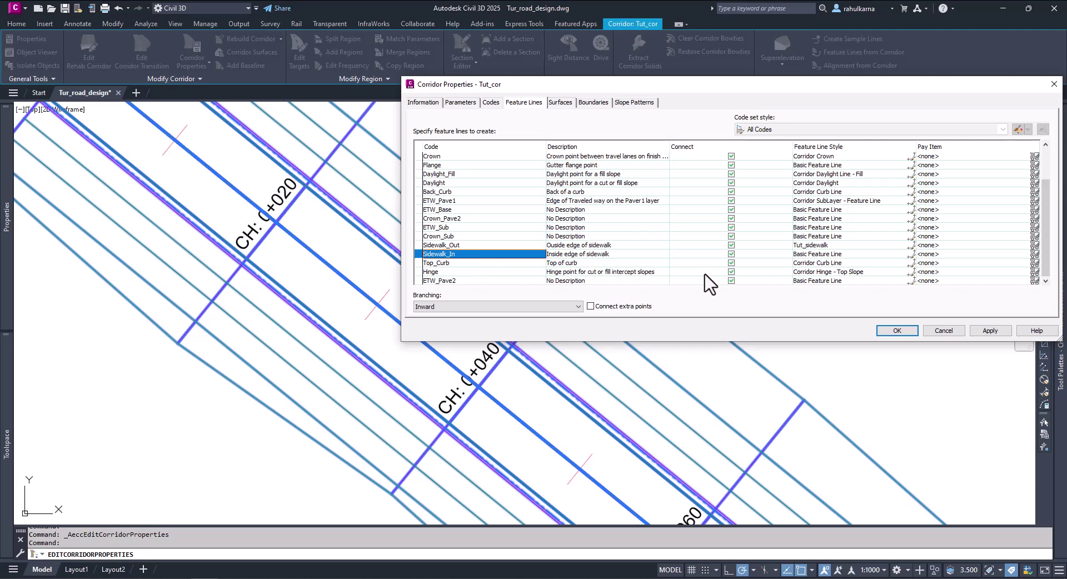
click(911, 254)
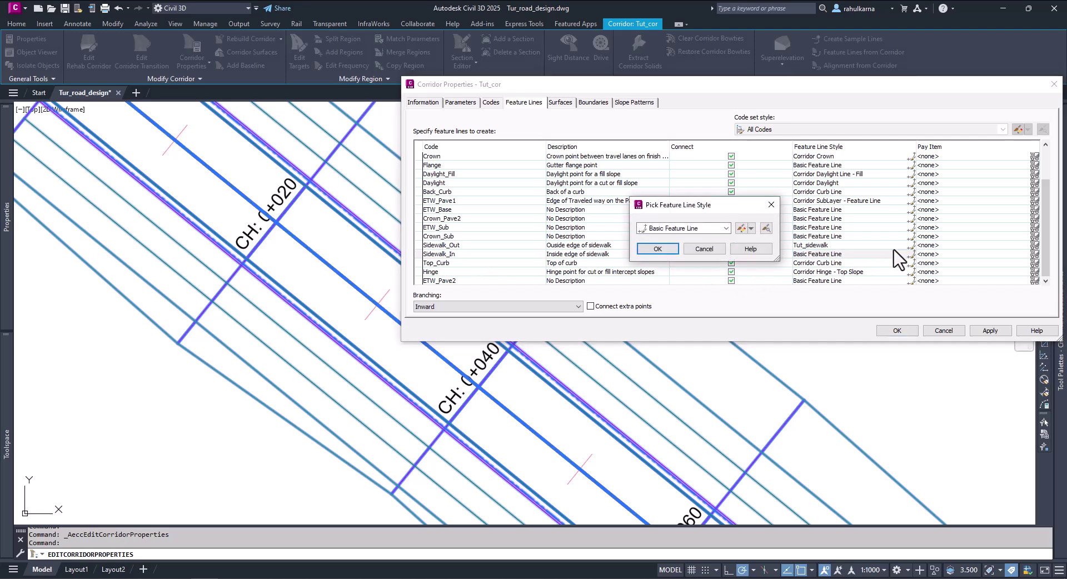
click(691, 229)
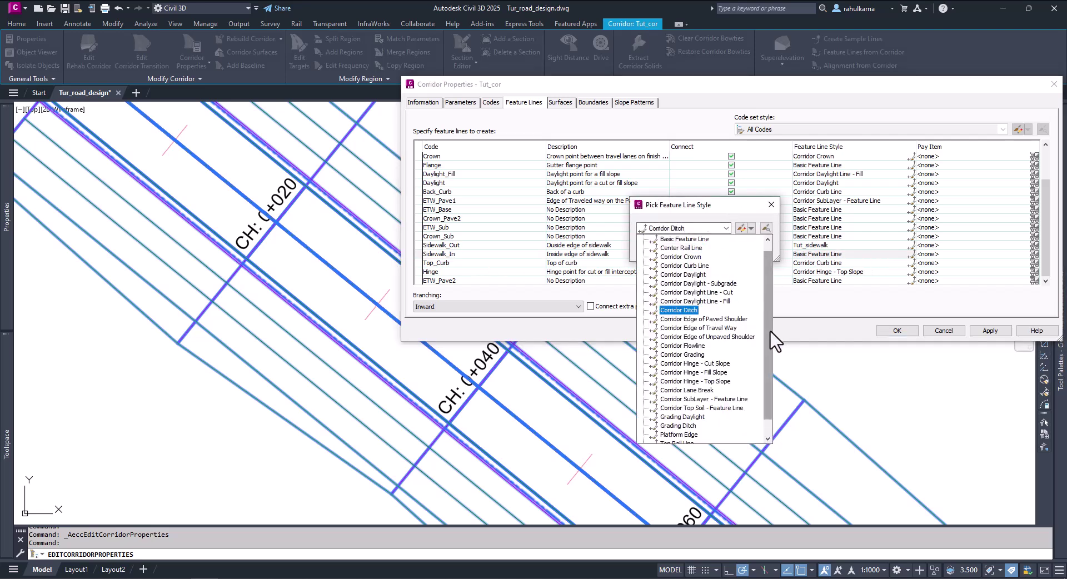
drag(767, 322, 767, 372)
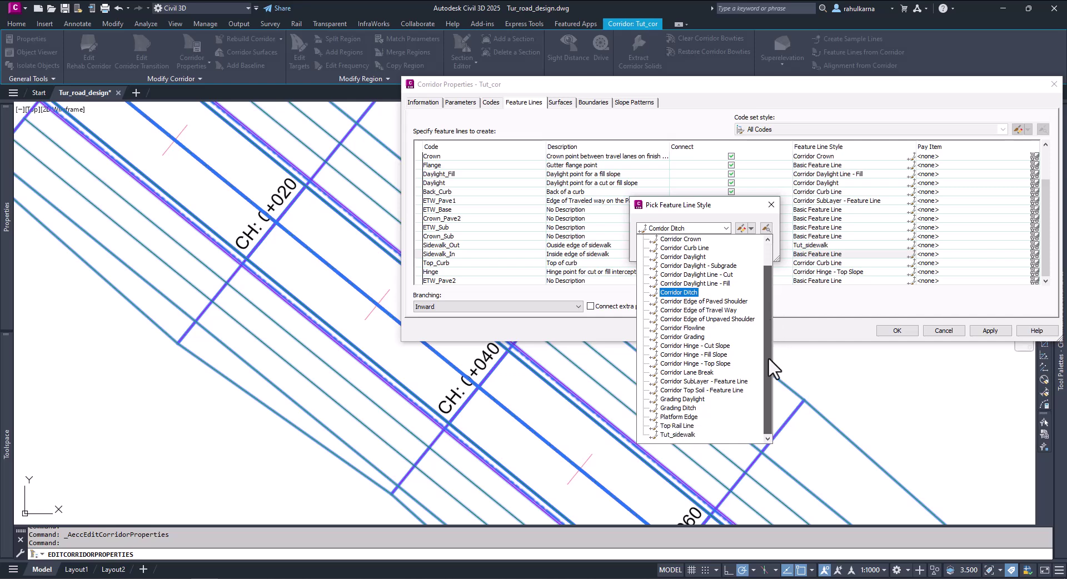
click(685, 435)
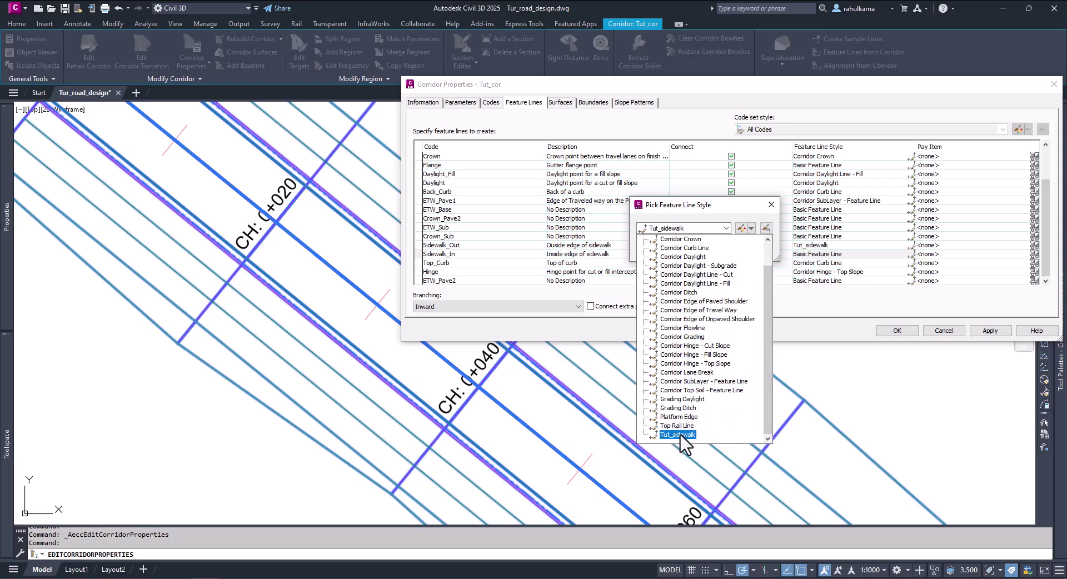
click(675, 436)
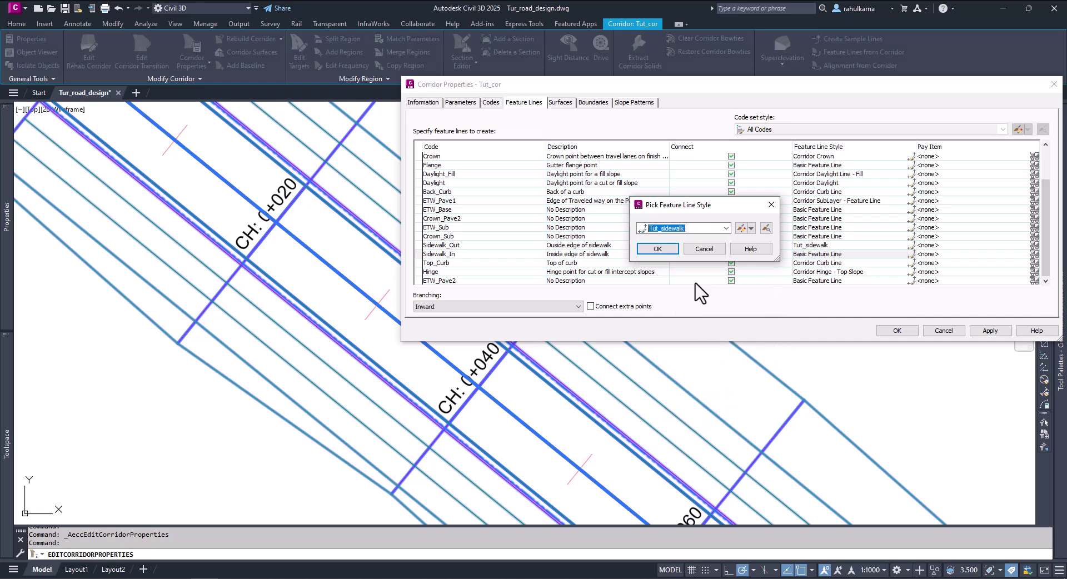
click(666, 252)
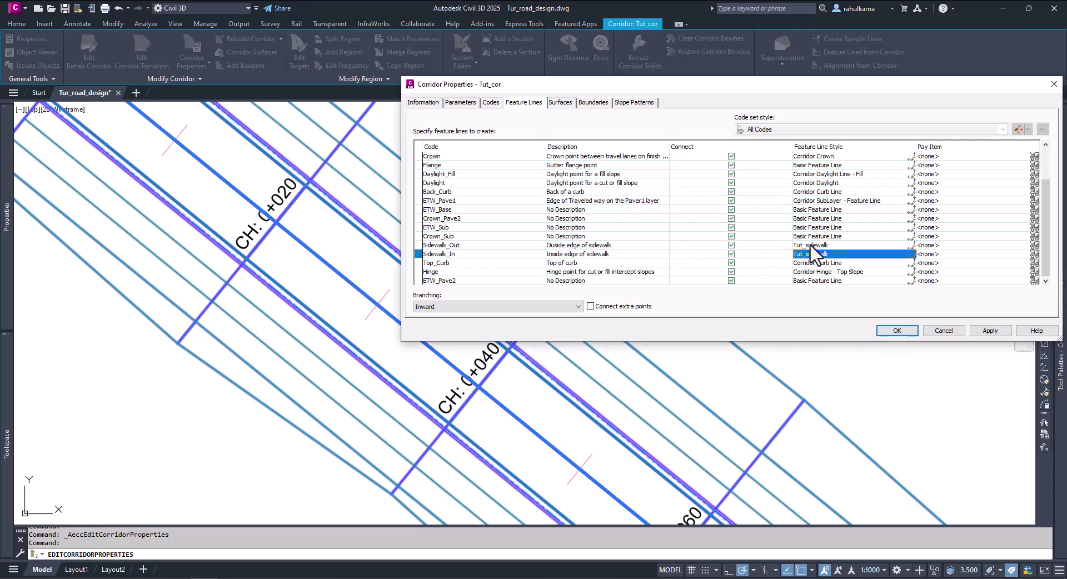
click(991, 331)
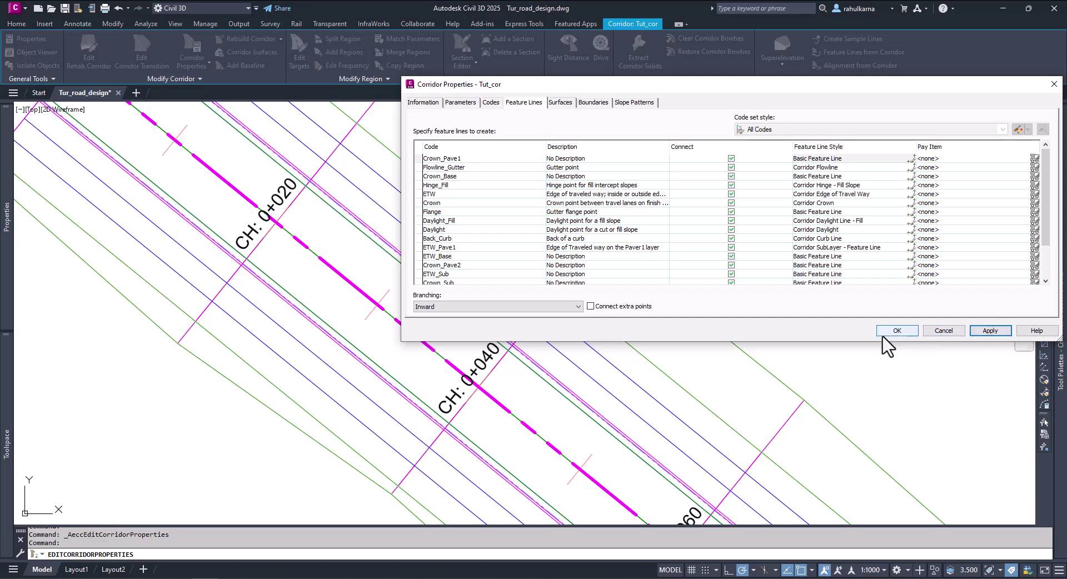
click(890, 331)
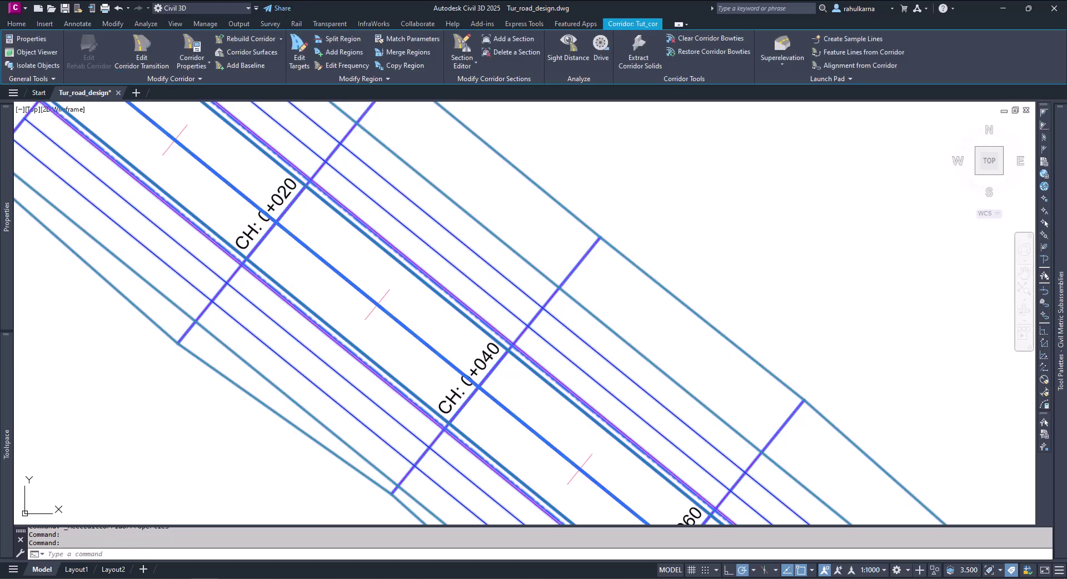
Deselect the corridor and inspect the inner and outer sidewalk lines in plan between chainages 0+000 and 0+080
key(Escape)
scroll(503, 283, up, 4)
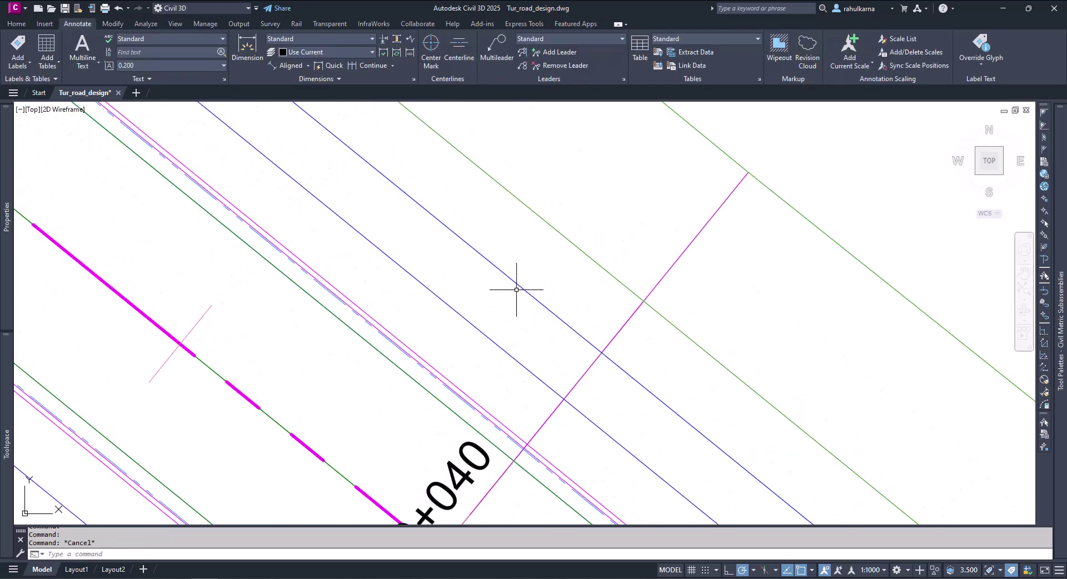
scroll(594, 277, down, 4)
scroll(479, 369, up, 1)
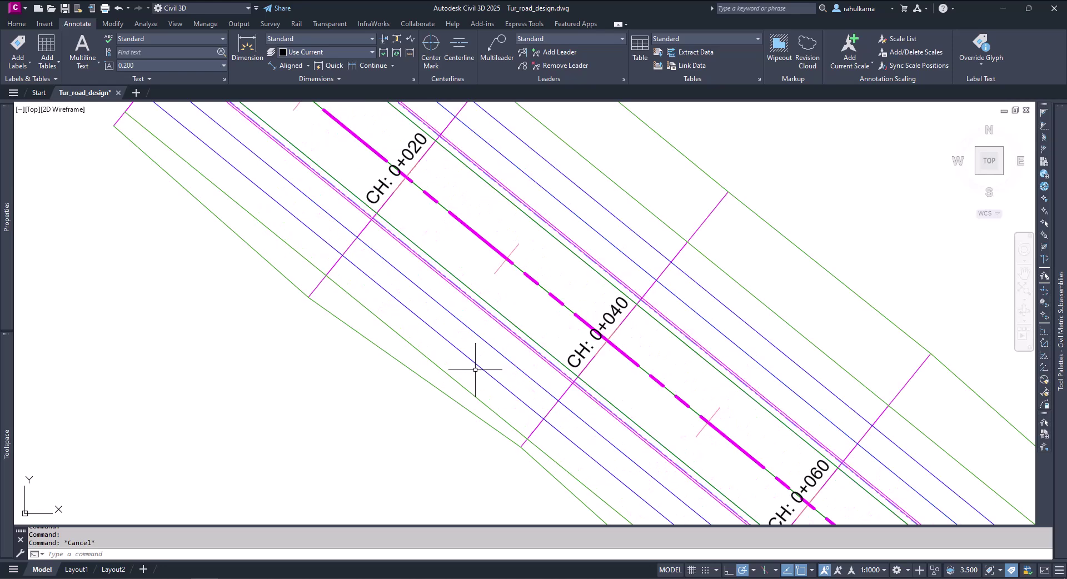
middle_drag(566, 286, 567, 364)
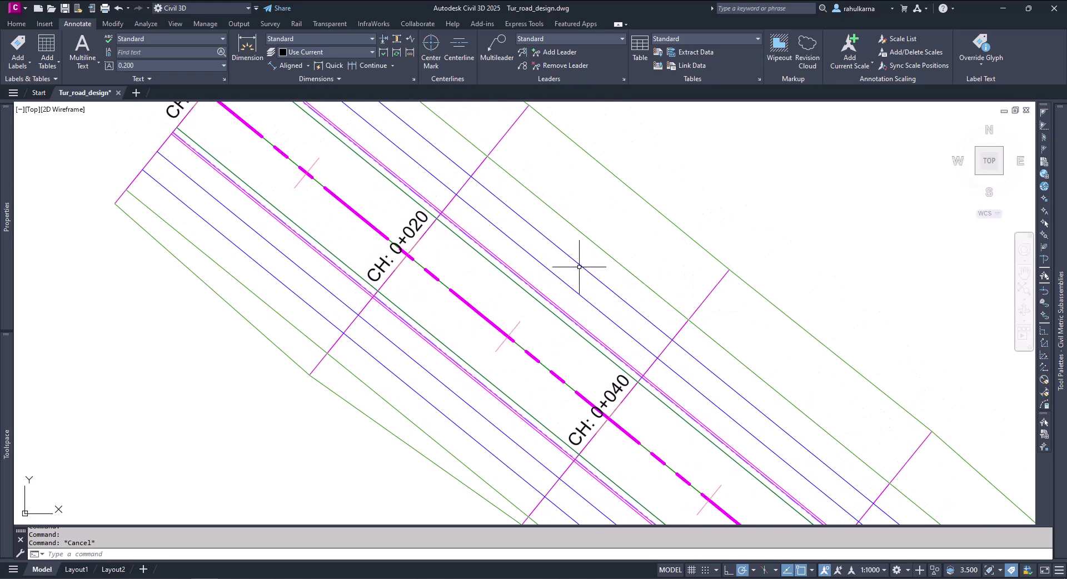
scroll(526, 300, down, 4)
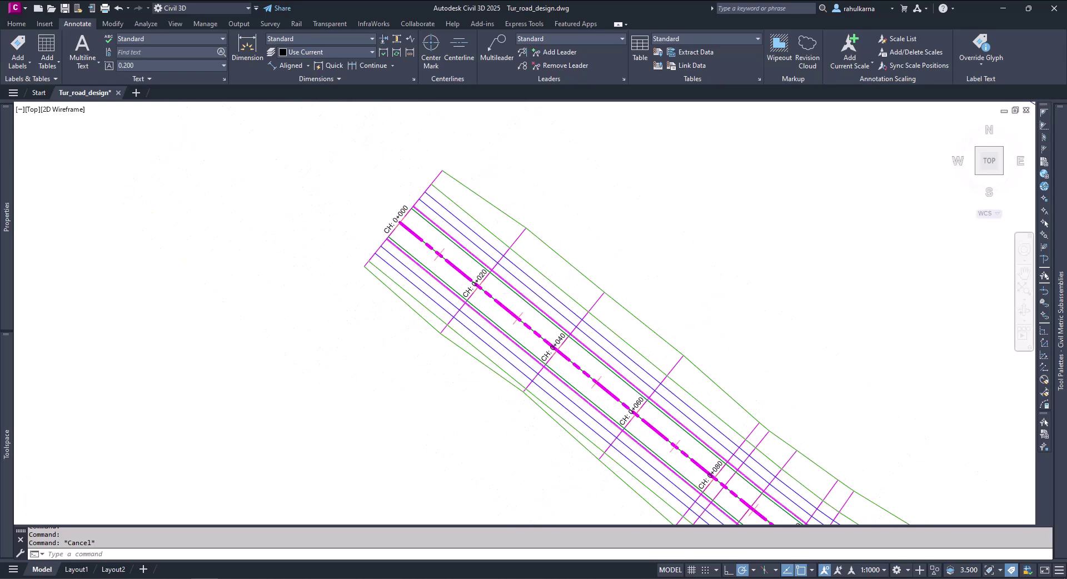
scroll(526, 299, up, 4)
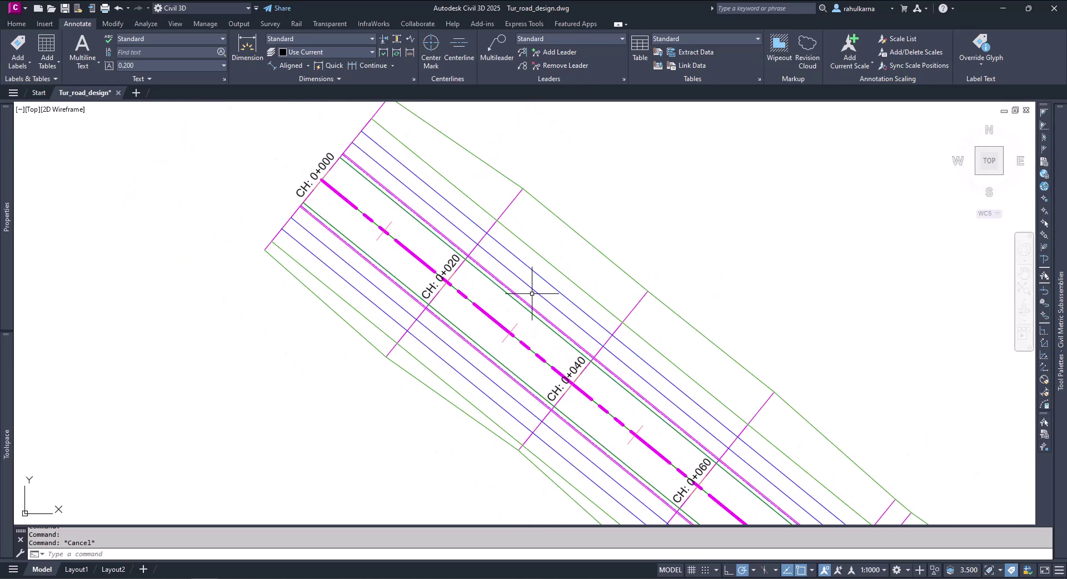
Inspect the strips between the inner and outer sidewalk lines on both sides of the corridor near its start
click(563, 270)
scroll(509, 329, down, 4)
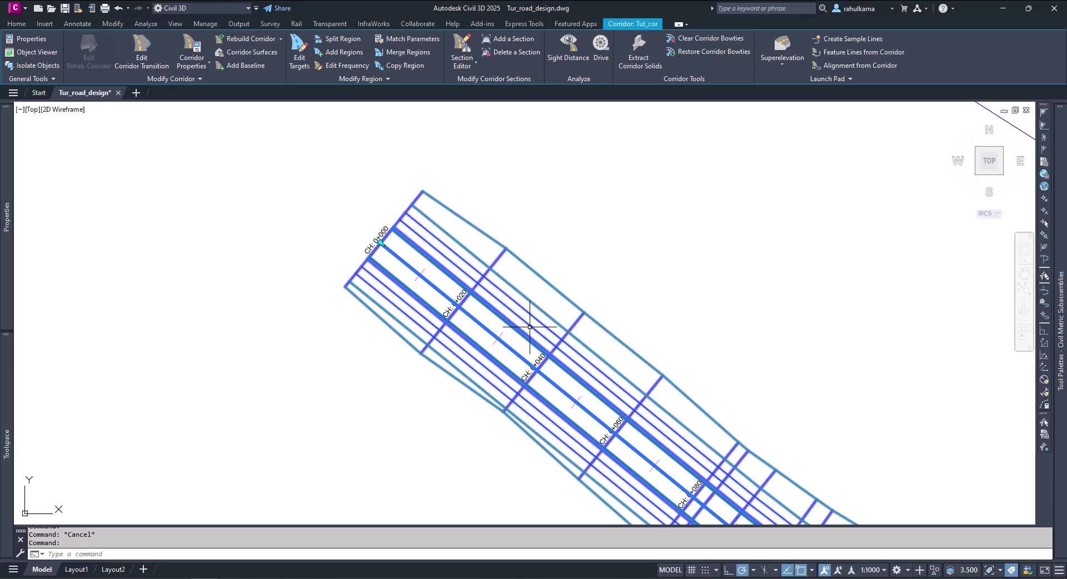
key(ctrl+z)
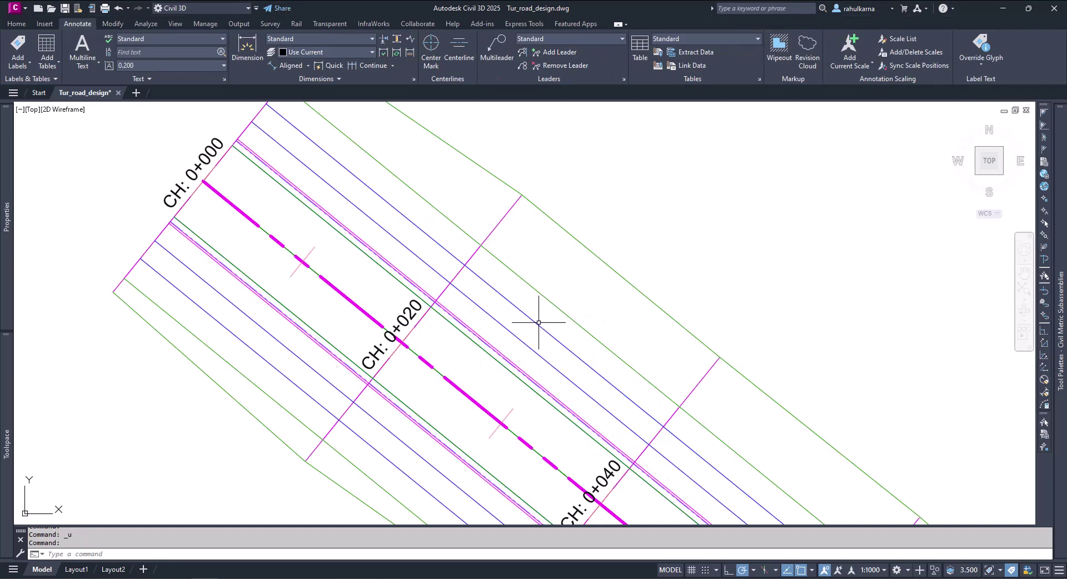
scroll(528, 271, down, 5)
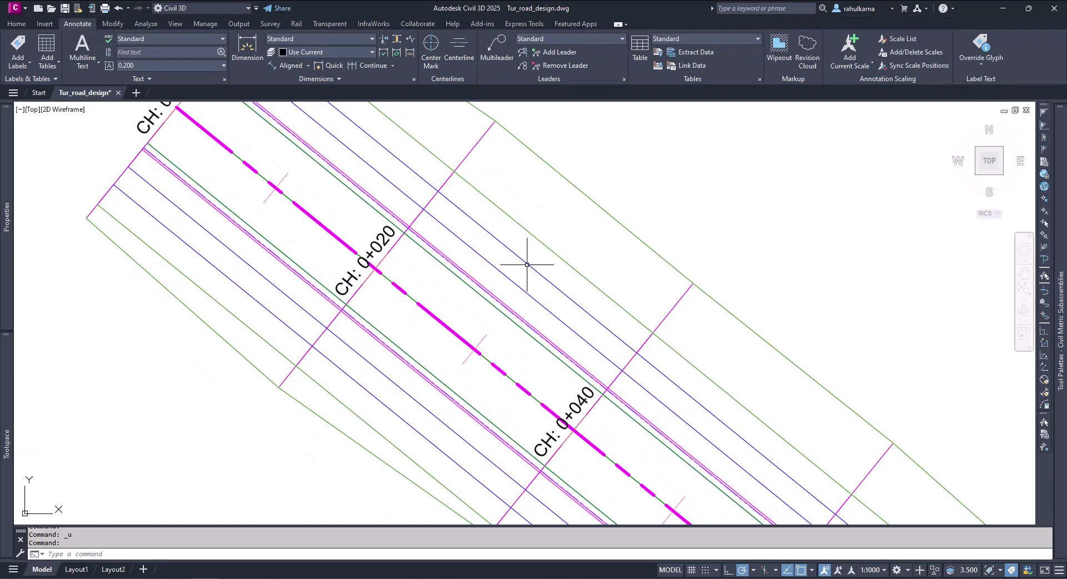
scroll(558, 295, up, 4)
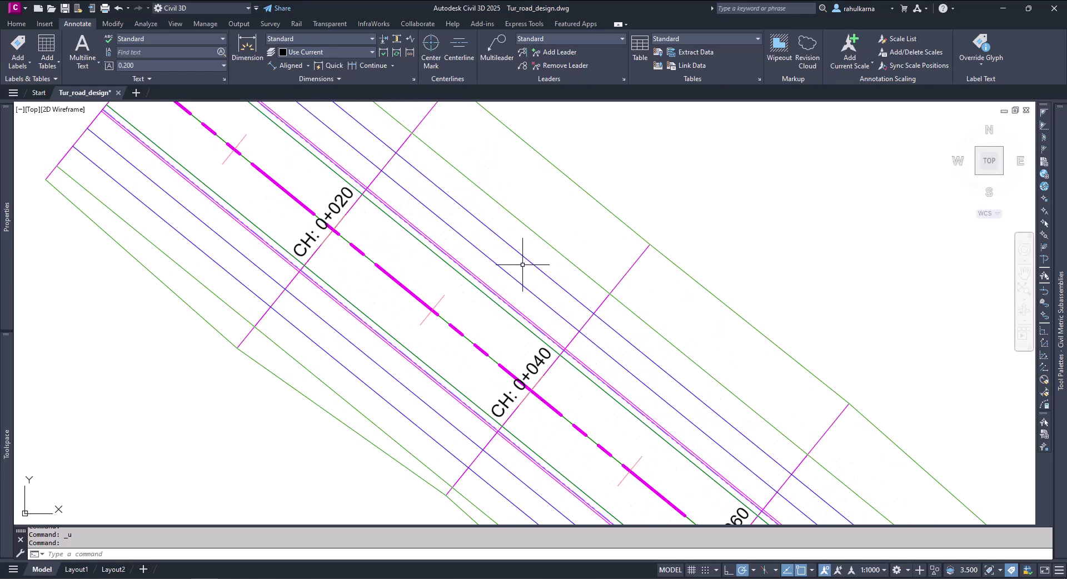
middle_drag(523, 264, 578, 347)
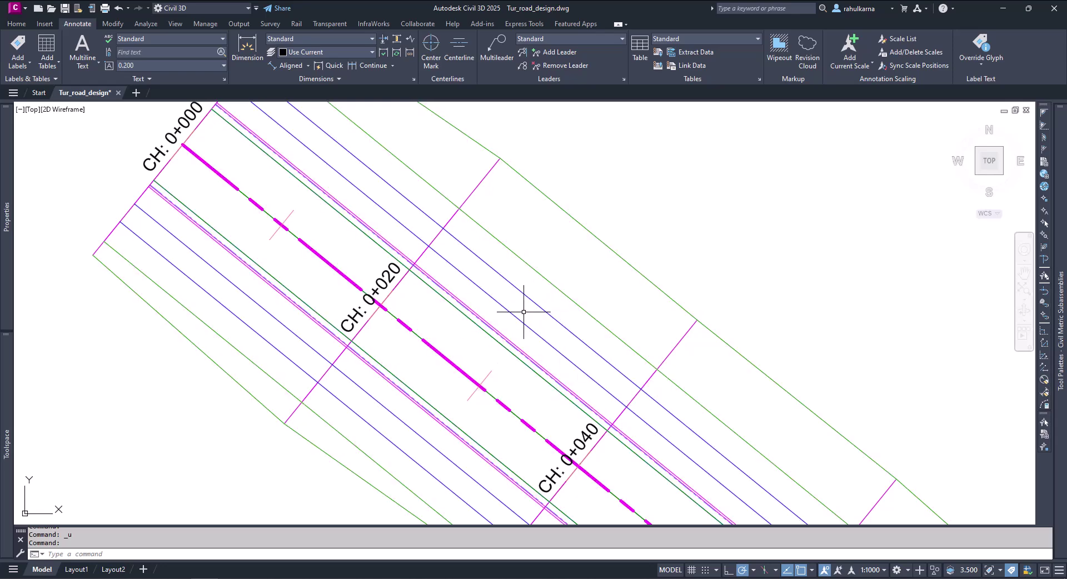
middle_drag(525, 305, 545, 353)
scroll(519, 340, down, 4)
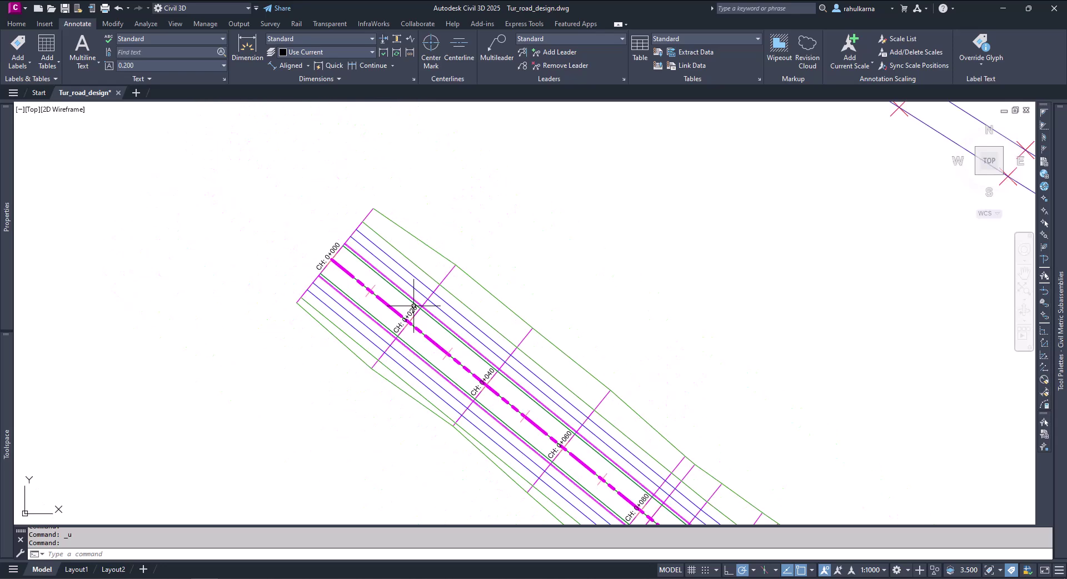
scroll(414, 306, up, 2)
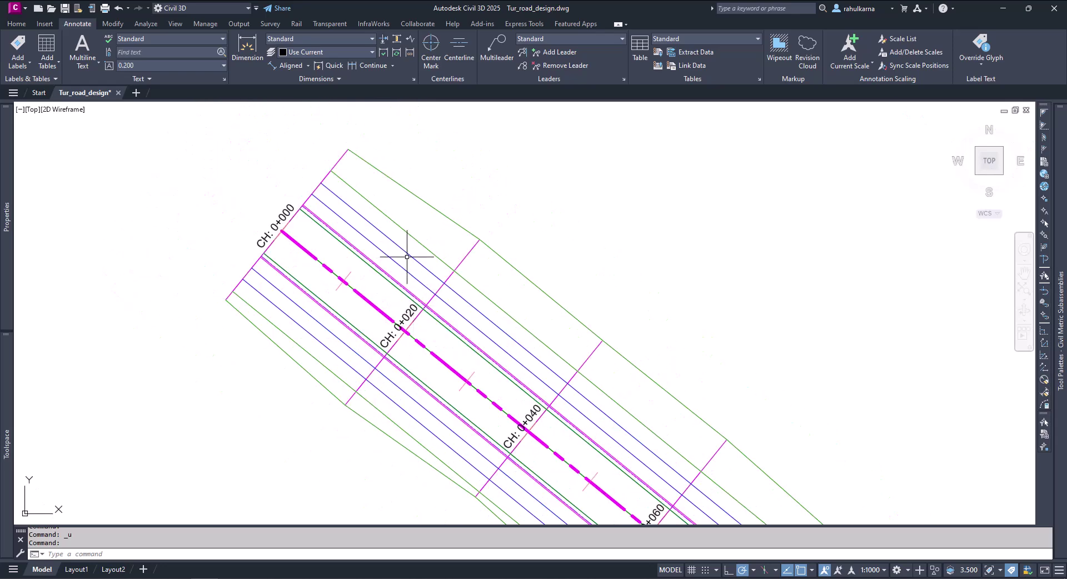
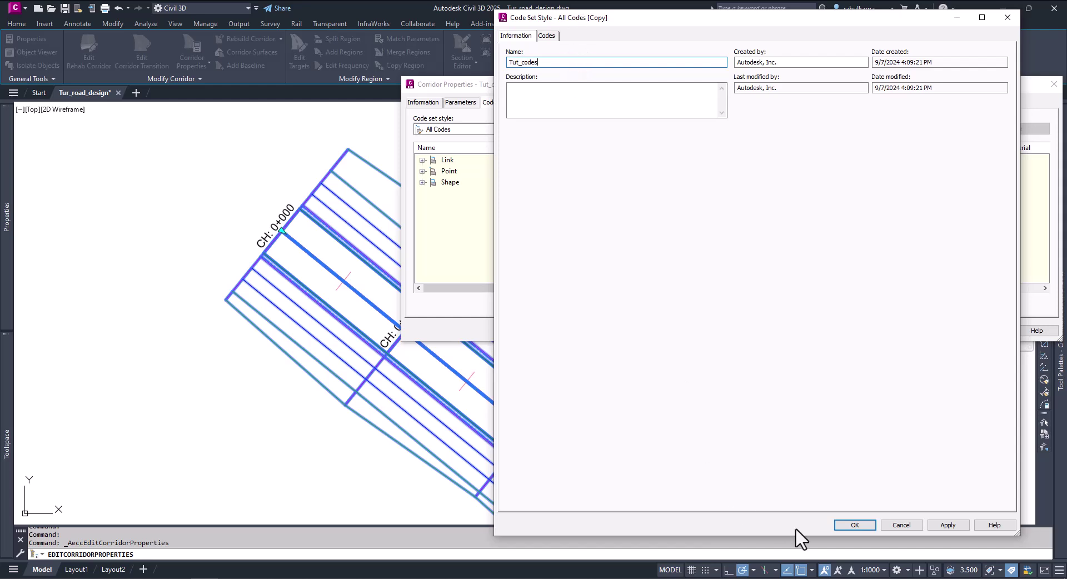
List the link codes of the Tut_codes code set style and find the Sidewalk link's material area fill style setting
click(547, 37)
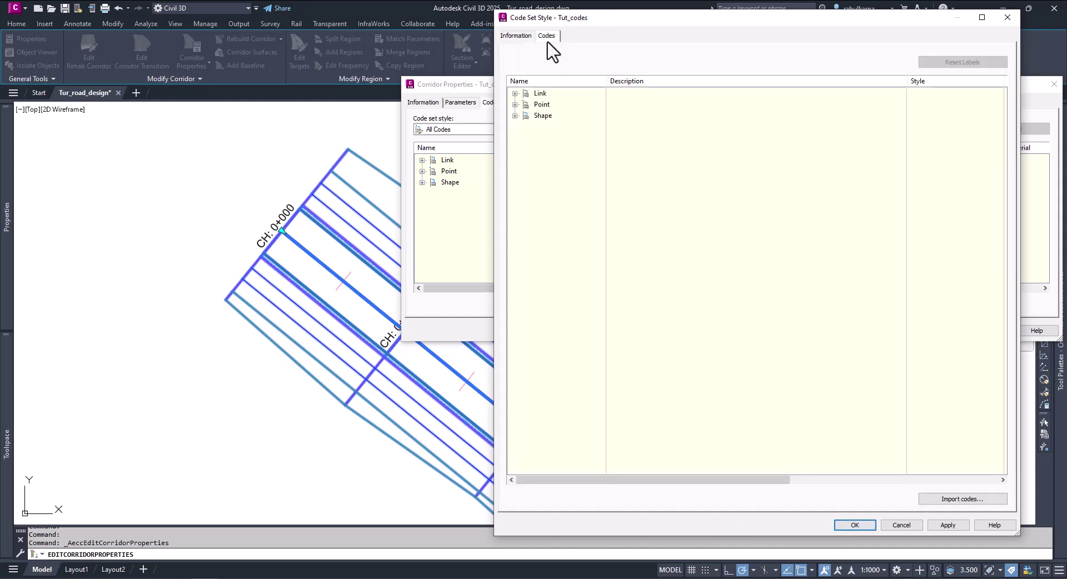
click(514, 94)
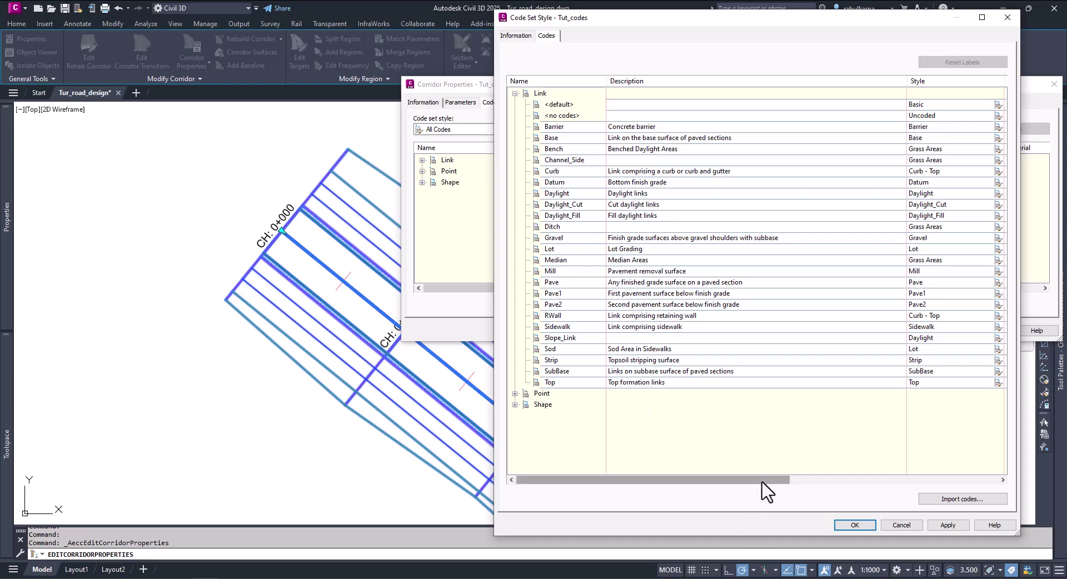
click(573, 327)
drag(710, 479, 887, 503)
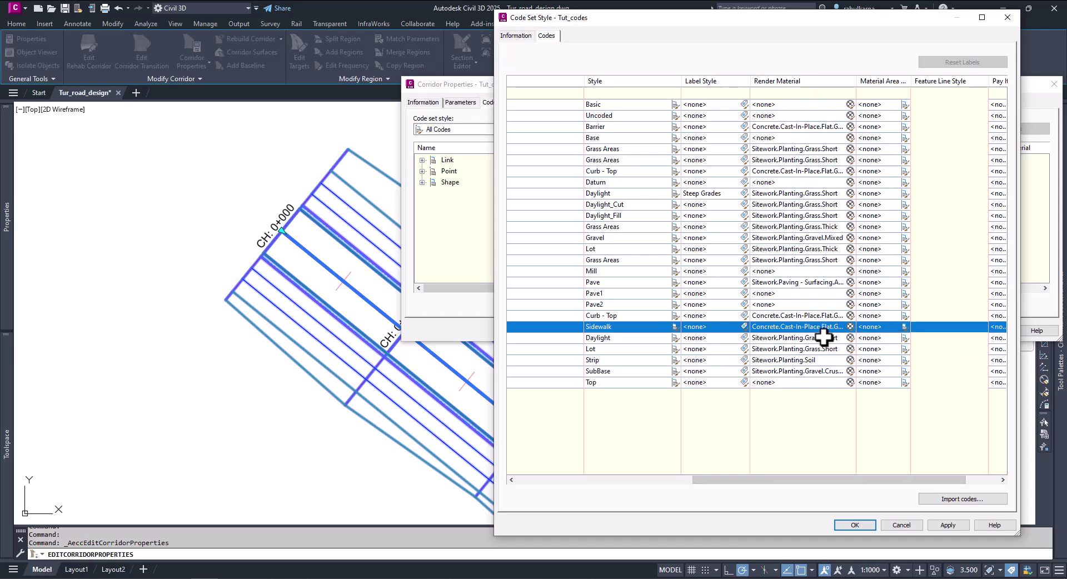
drag(871, 480, 936, 501)
drag(853, 80, 830, 79)
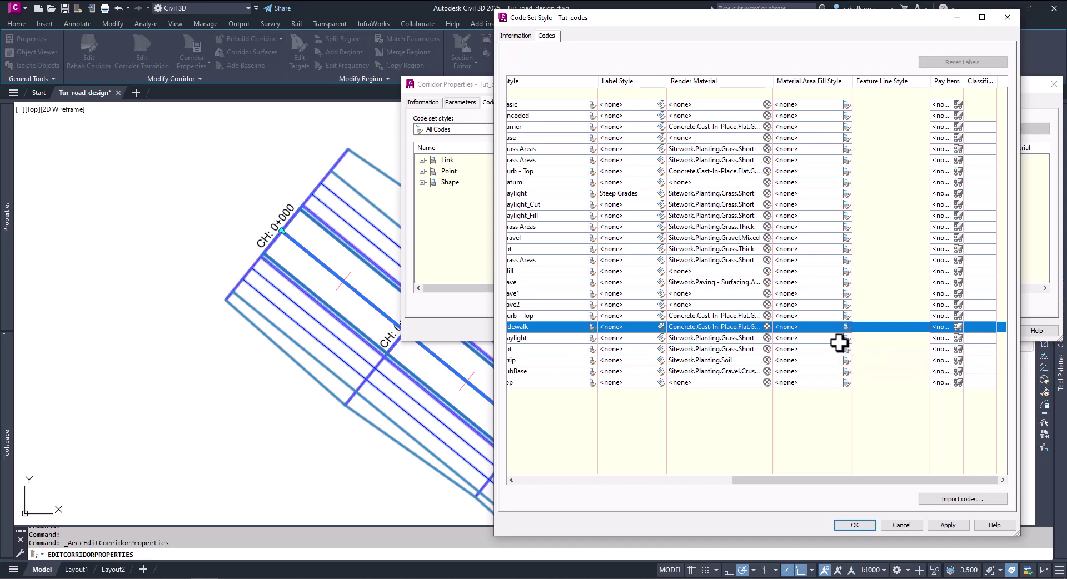
drag(847, 338, 835, 354)
drag(819, 481, 839, 504)
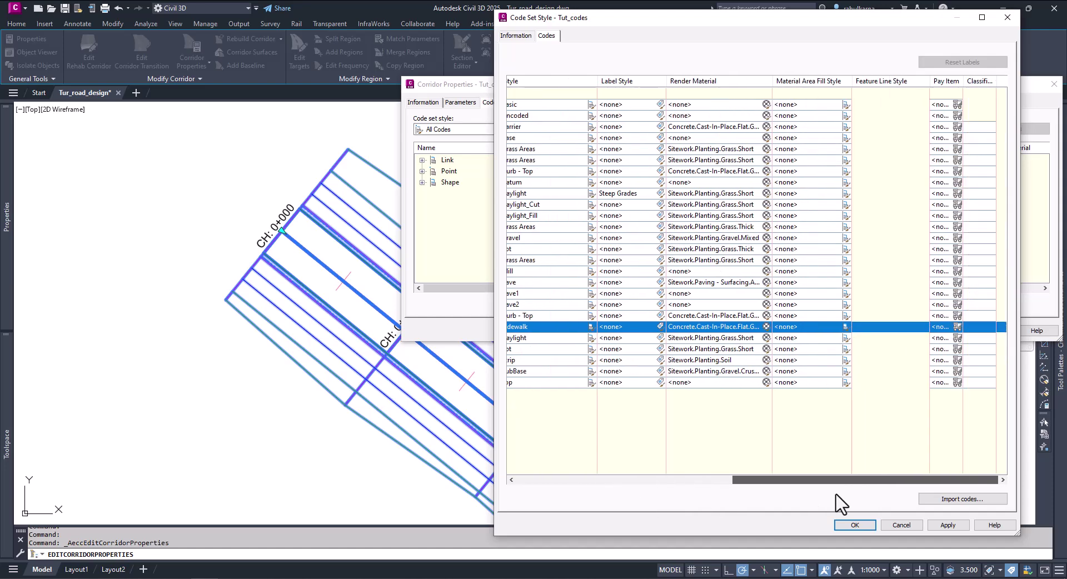
Set the Sidewalk link's material area fill style to the Sidewalk shape style
click(846, 328)
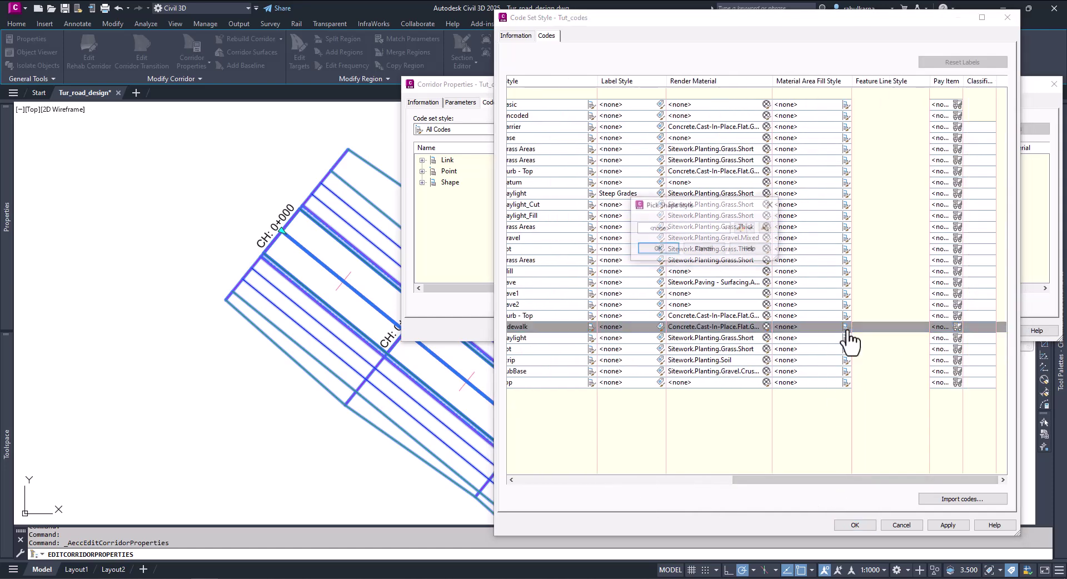
click(726, 228)
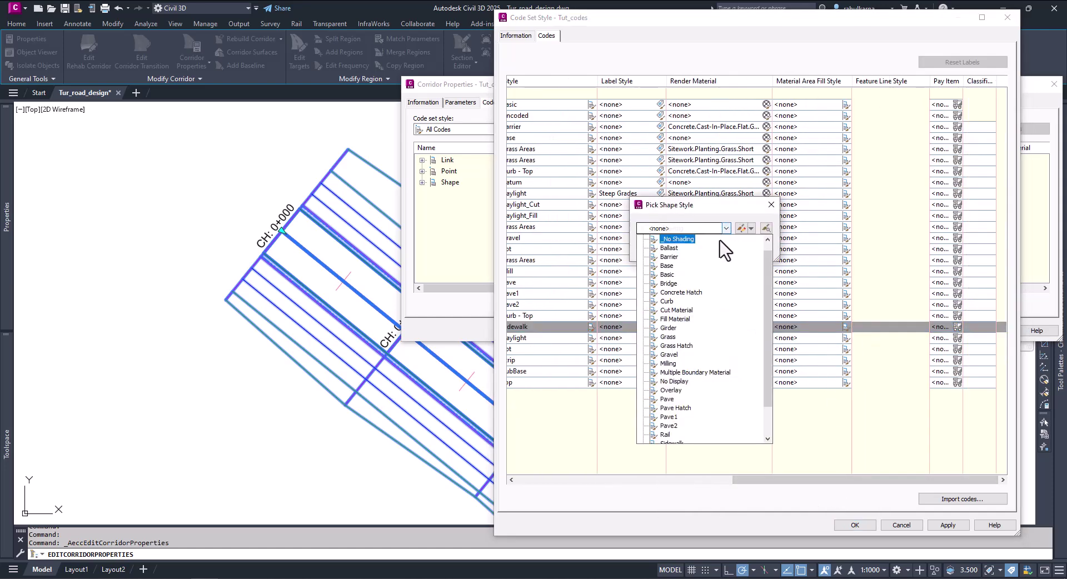
scroll(776, 378, down, 1)
click(777, 382)
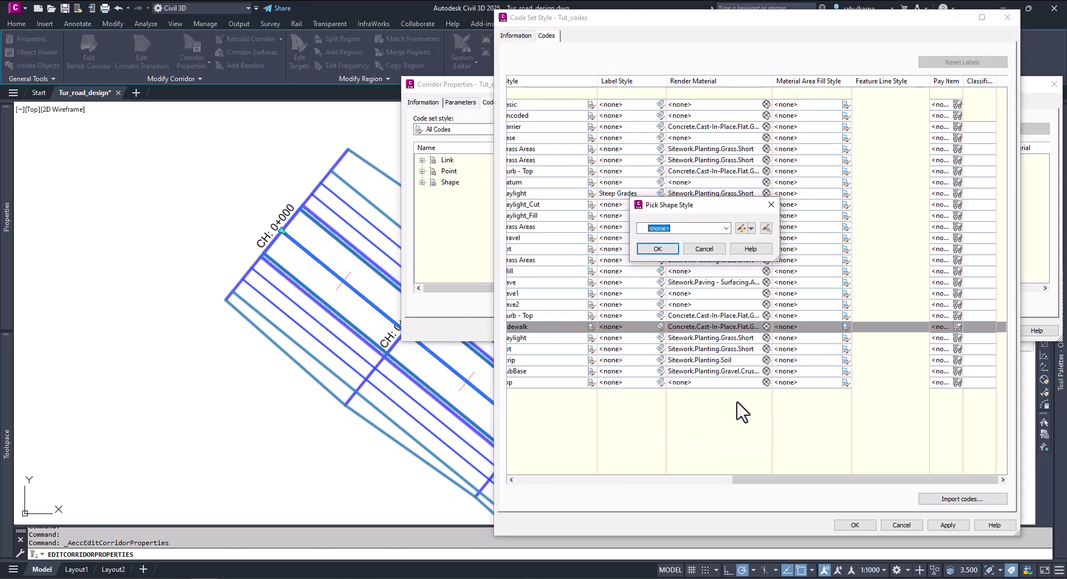
click(725, 228)
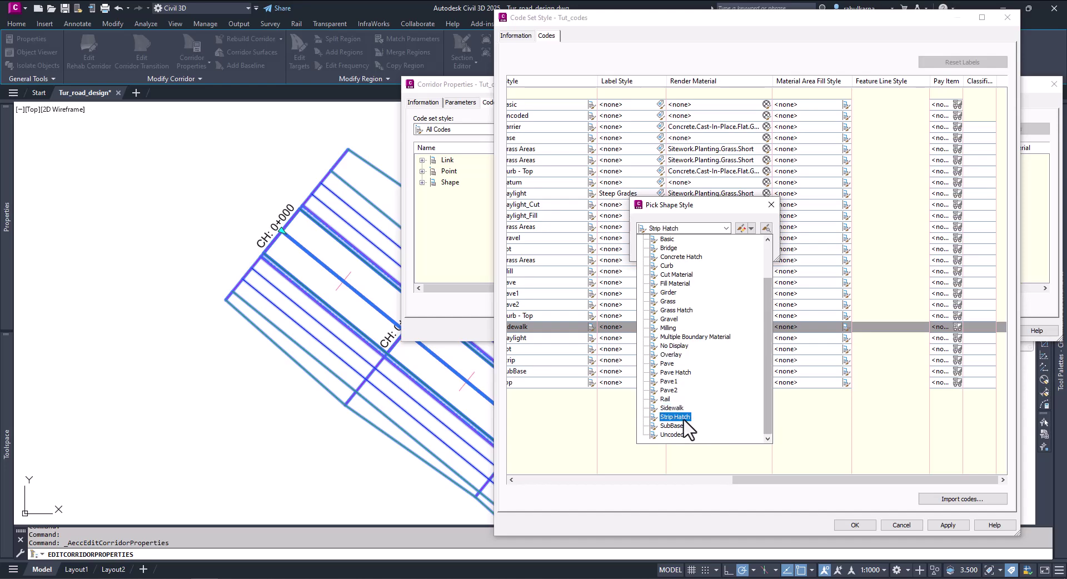
click(675, 409)
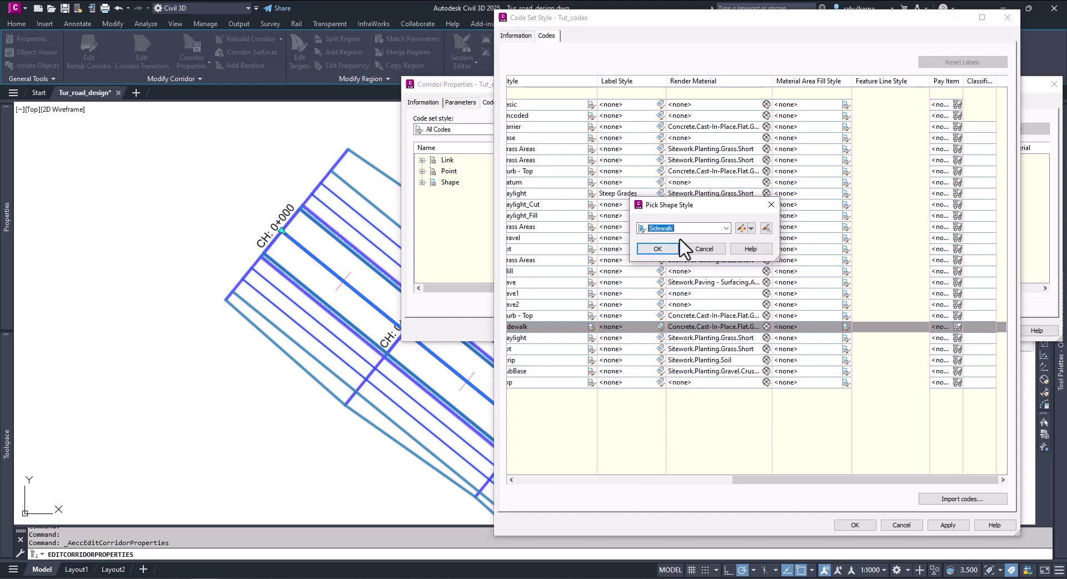
click(659, 249)
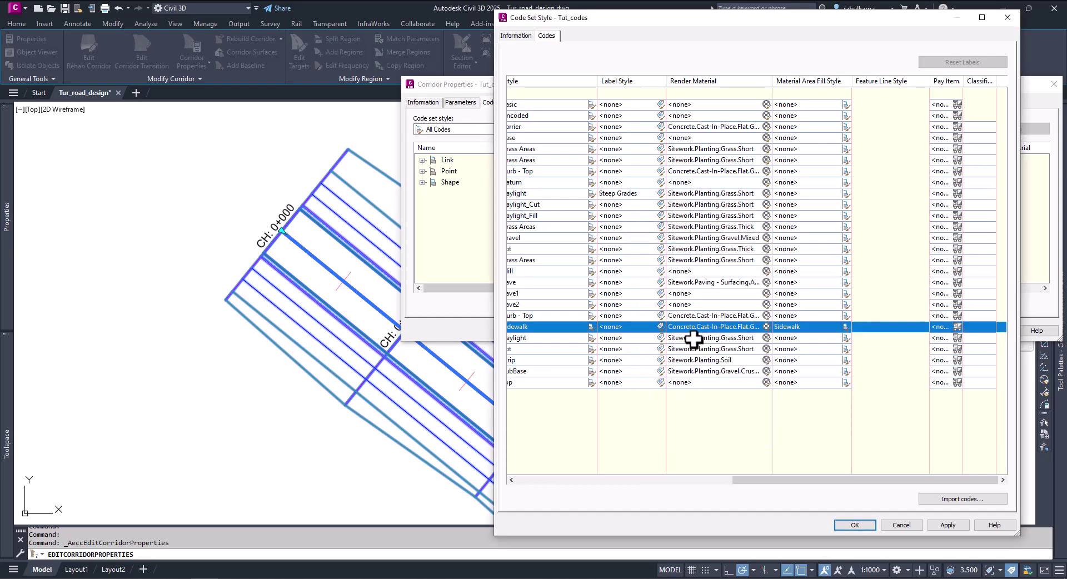
Accept the Tut_codes code set style, apply it to the Tut_cor corridor and finish editing the corridor properties
click(855, 525)
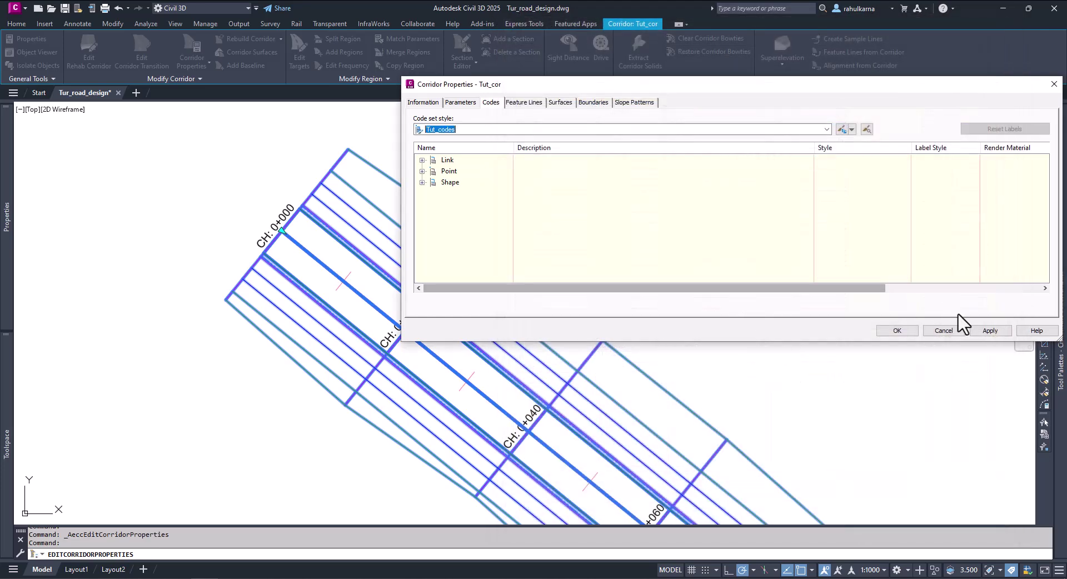
click(1001, 330)
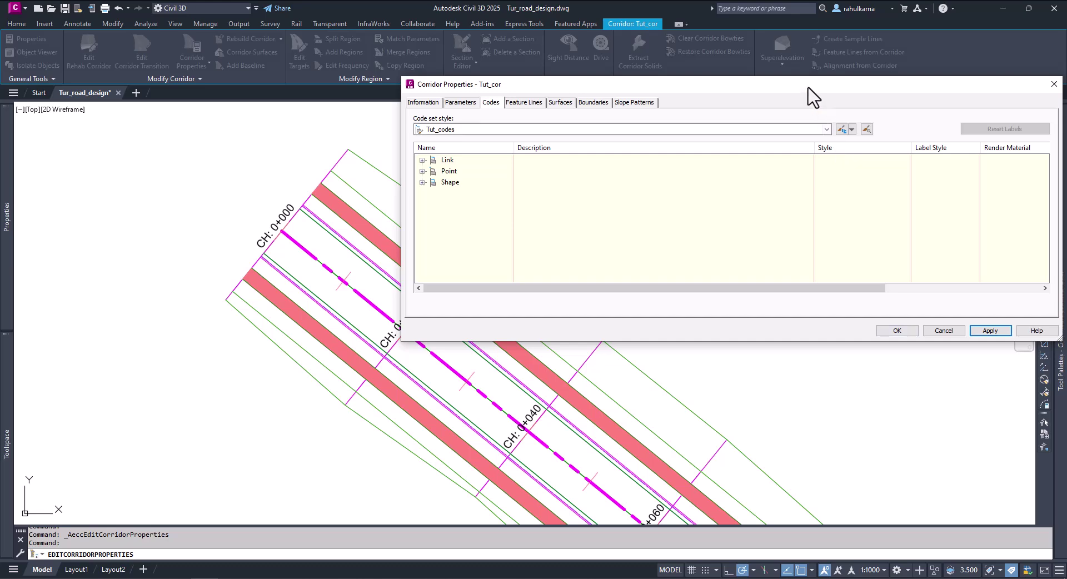
key(Return)
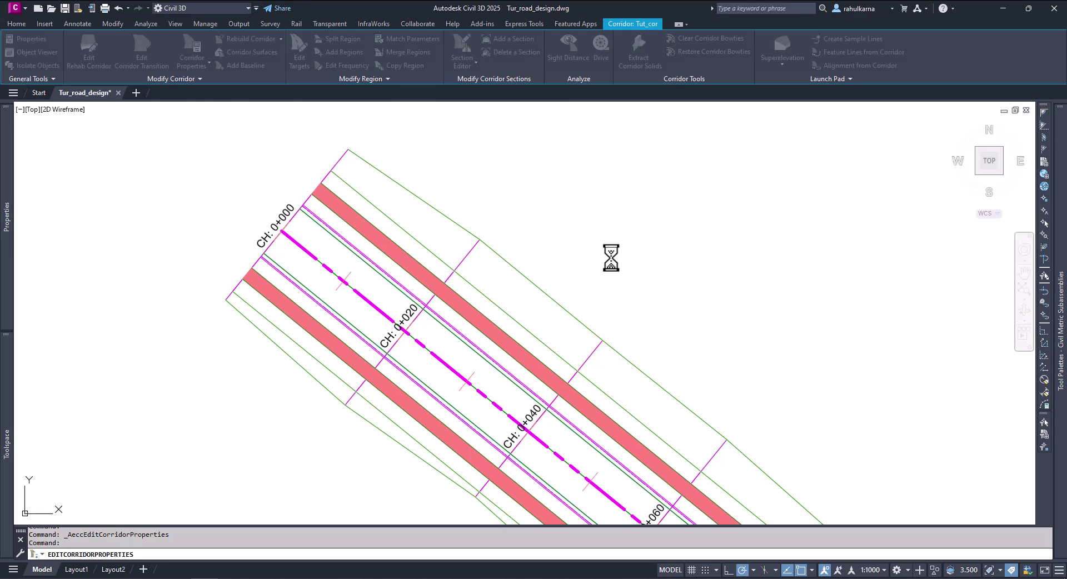
key(Escape)
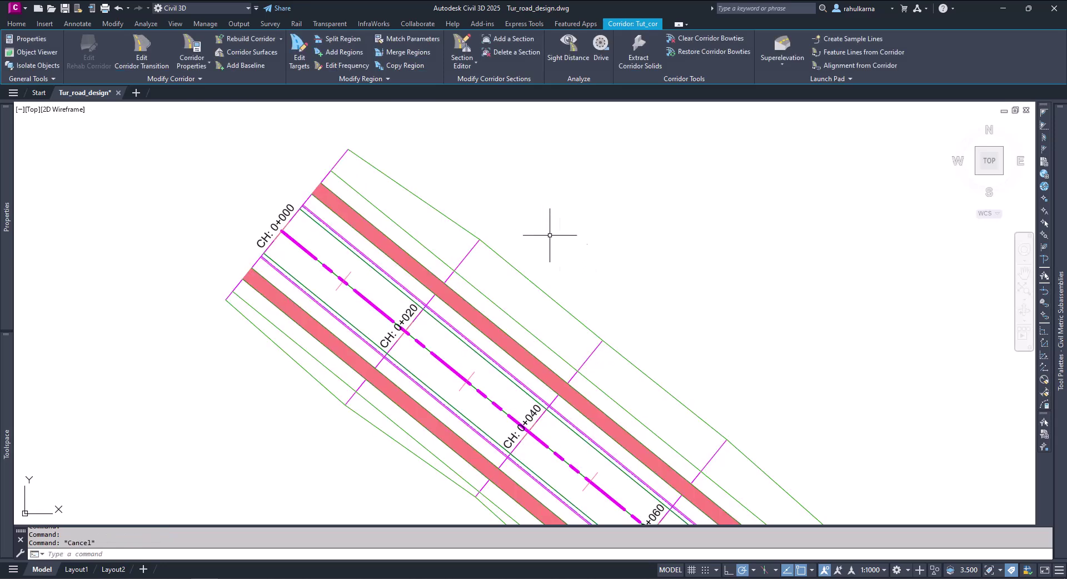
Examine the sidewalk area fill in plan along the whole corridor and up close between chainages 0+020 and 0+100
scroll(562, 231, down, 5)
middle_drag(769, 398, 530, 149)
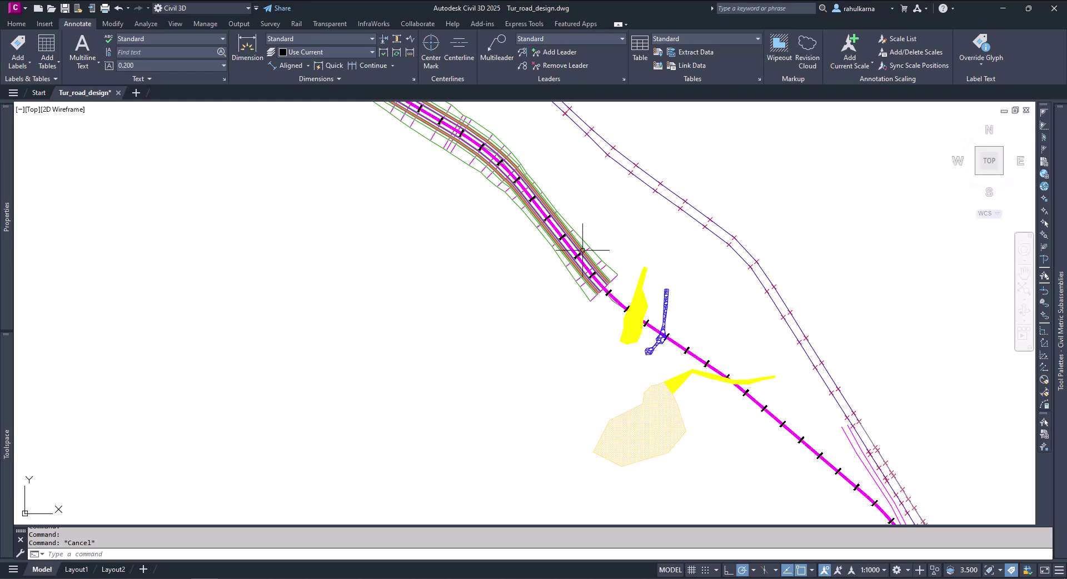
scroll(590, 246, up, 8)
scroll(572, 495, down, 6)
scroll(498, 406, up, 8)
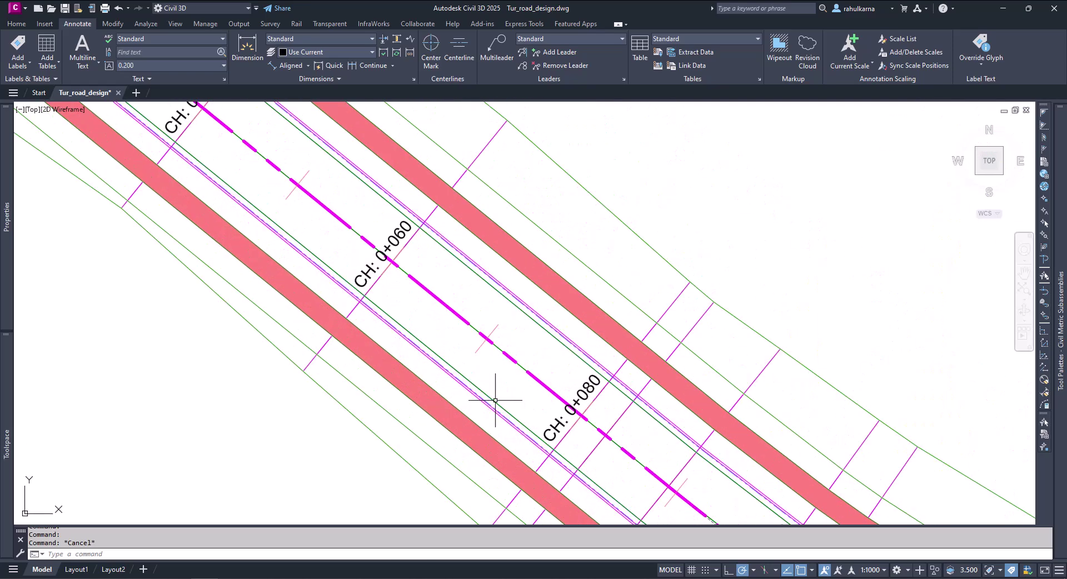
scroll(489, 361, down, 2)
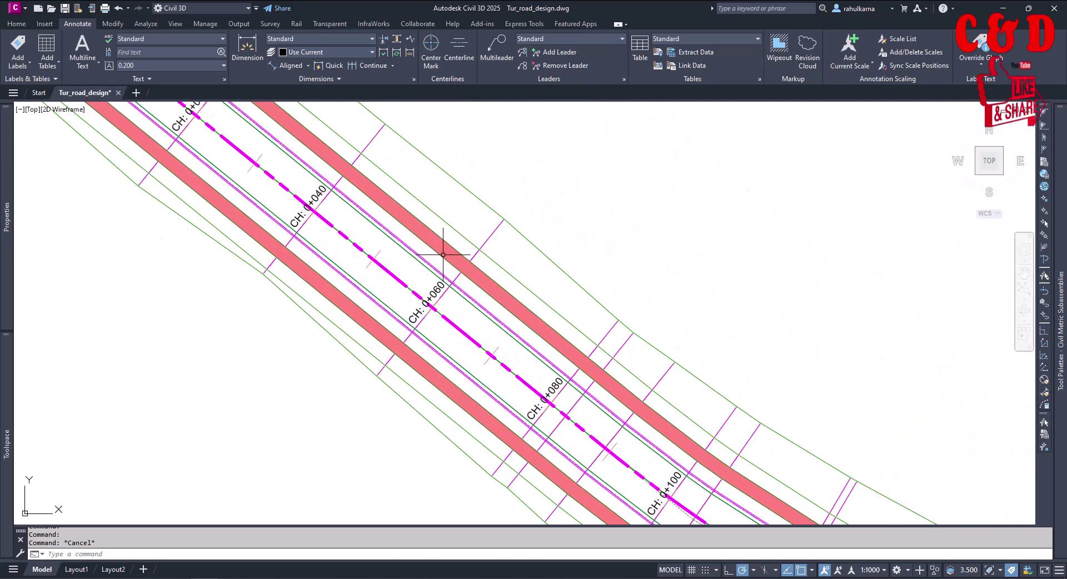
scroll(445, 250, up, 3)
scroll(512, 293, down, 6)
scroll(515, 302, up, 4)
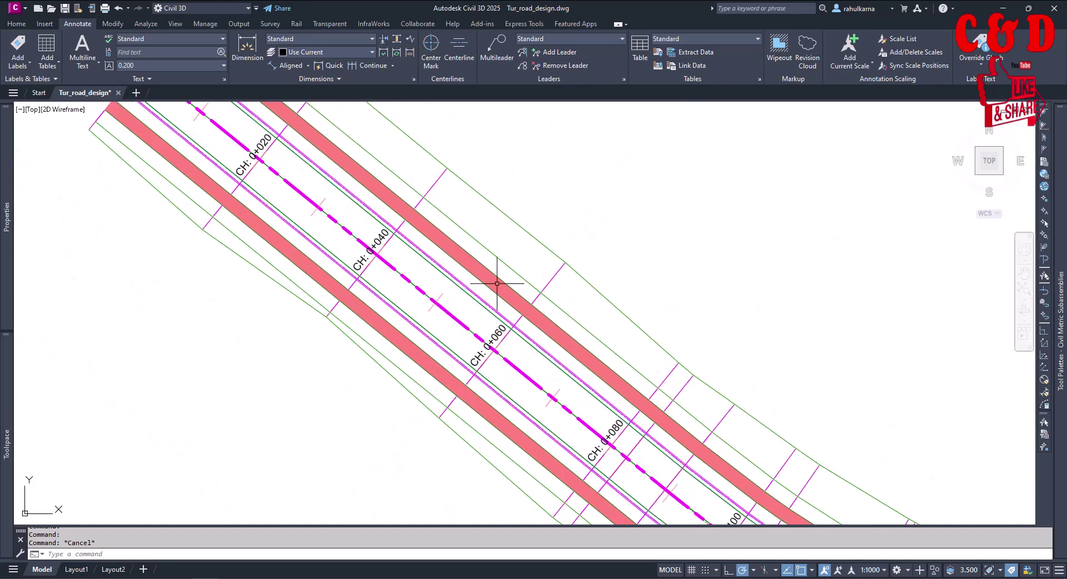
Review the Sidewalk link's code settings, including its material area fill style, in the Tut_cor corridor properties
click(481, 228)
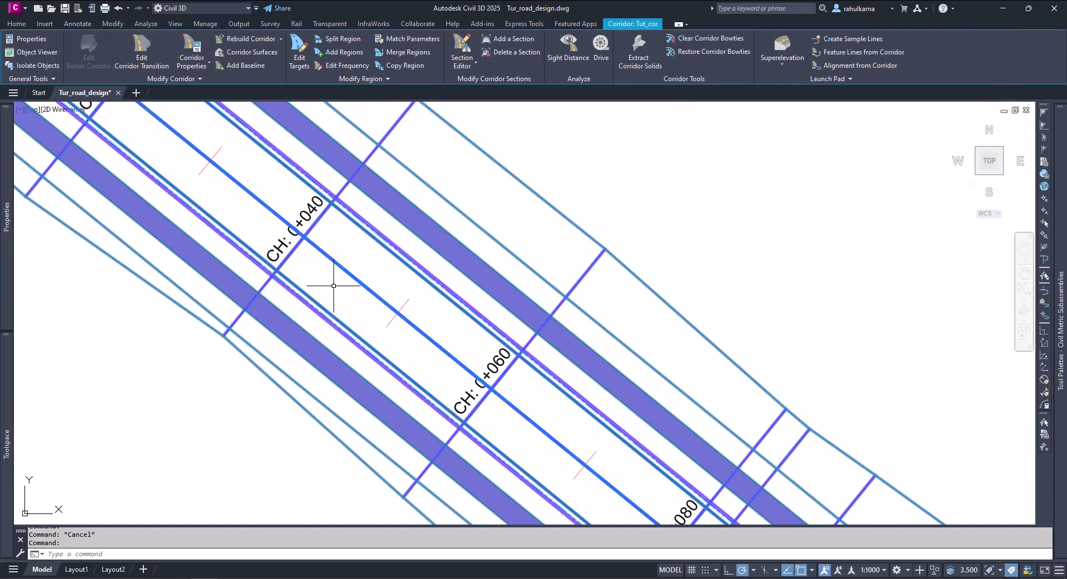
click(191, 53)
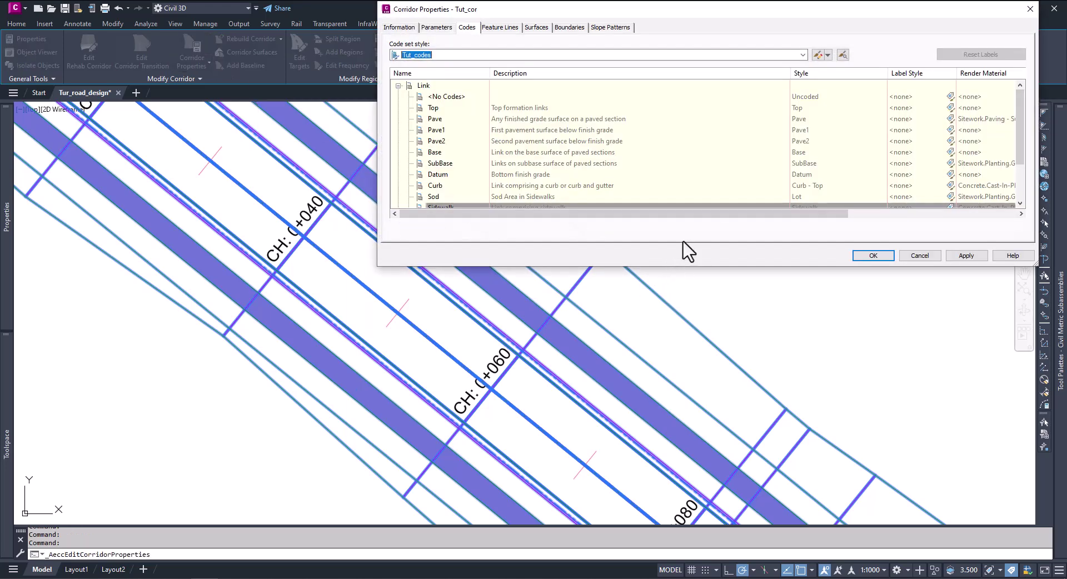
scroll(584, 155, down, 2)
click(582, 153)
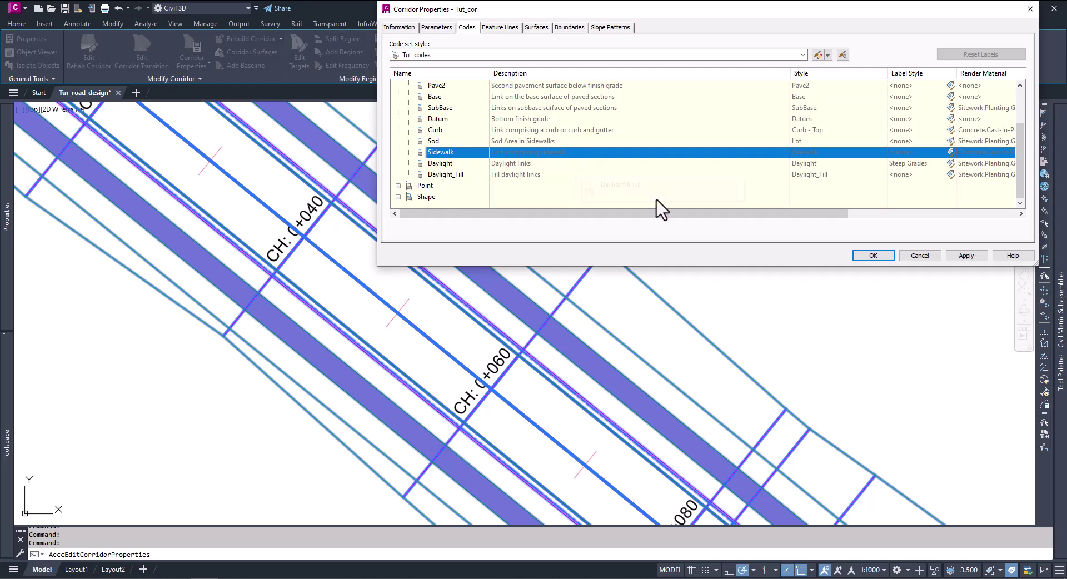
drag(650, 215, 800, 236)
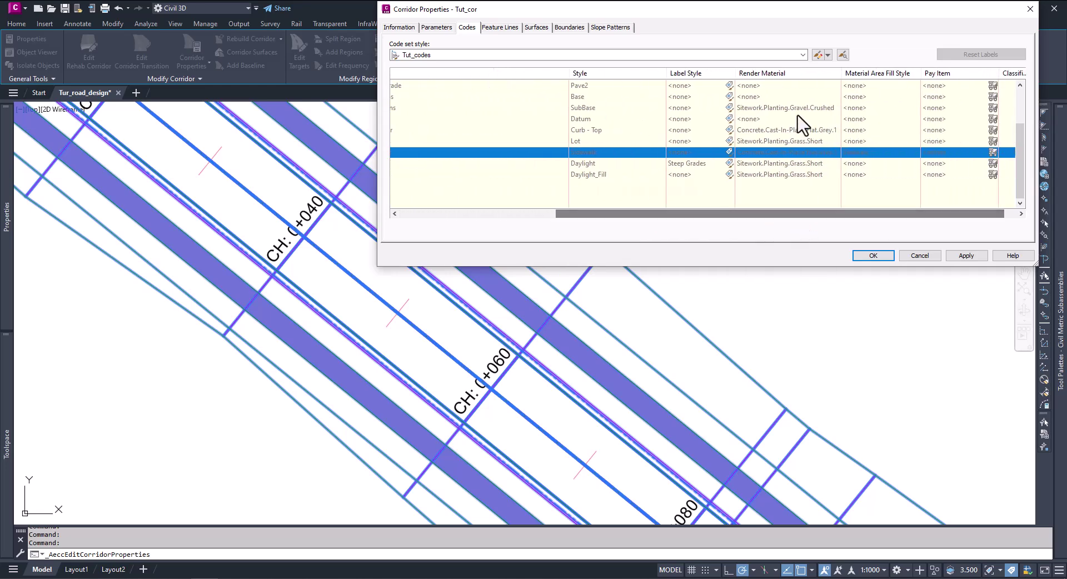
In the Tut_codes code set style, open the Sidewalk link's material area fill shape style at its plan display settings
click(817, 55)
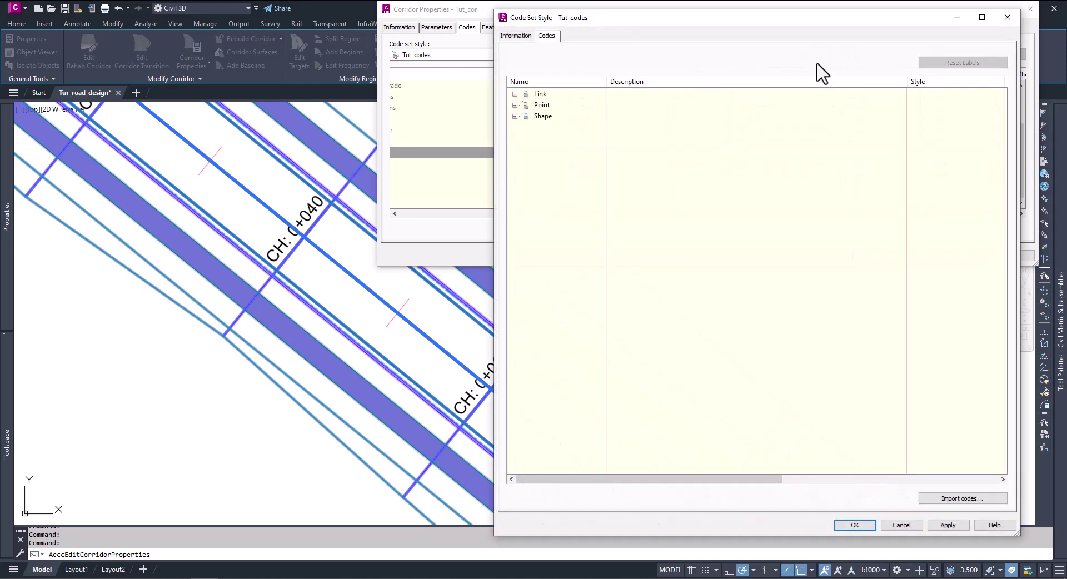
click(515, 94)
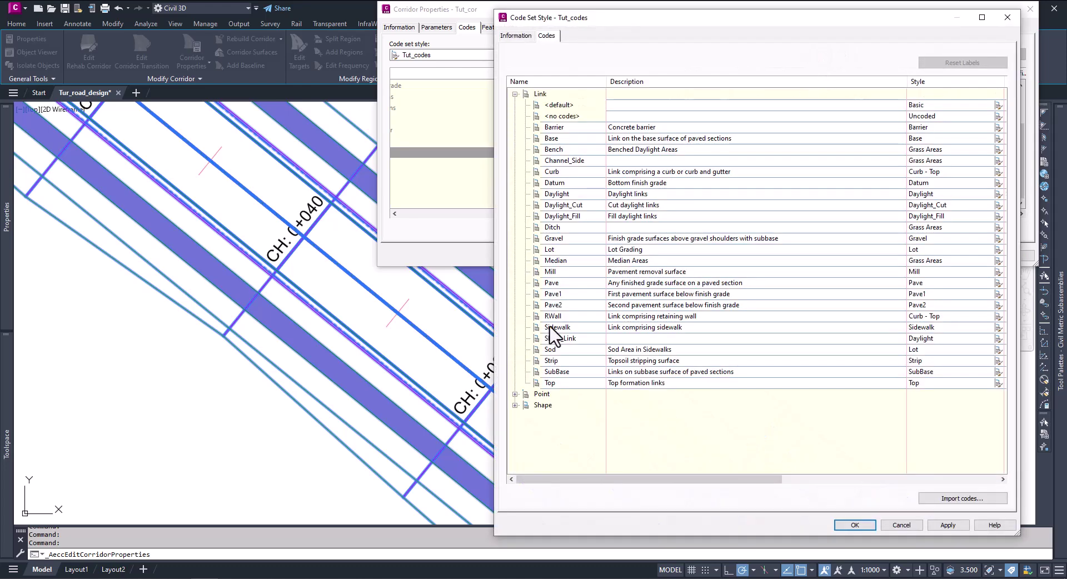
click(564, 332)
drag(634, 479, 854, 505)
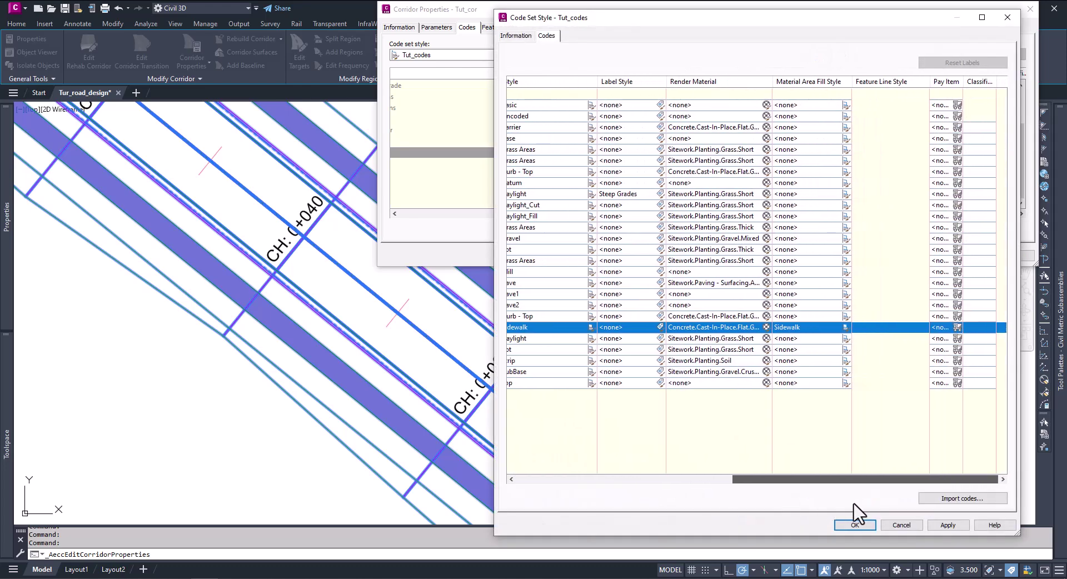
click(845, 328)
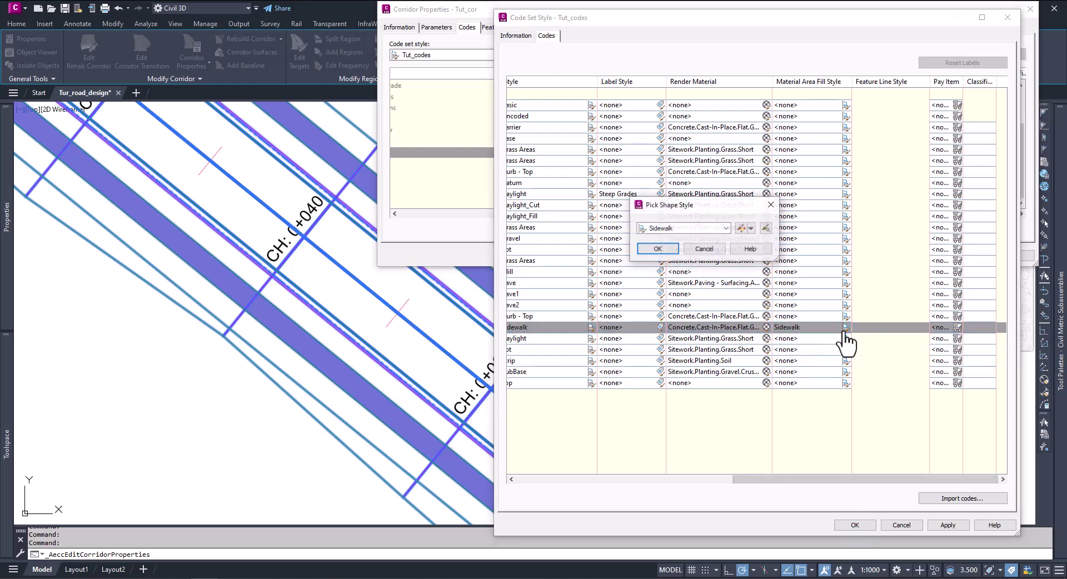
click(739, 229)
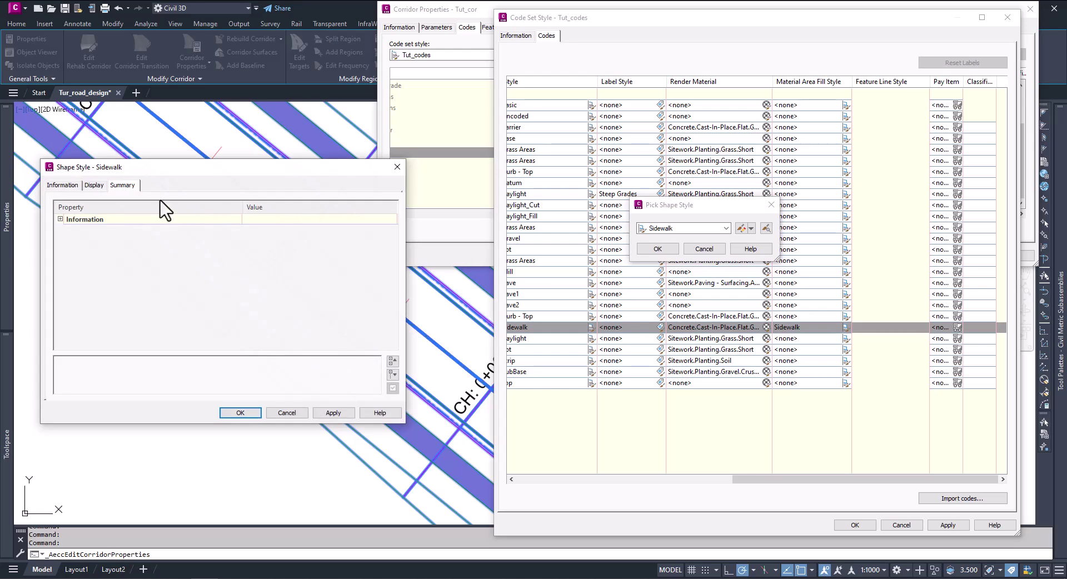
drag(138, 170, 641, 177)
click(597, 193)
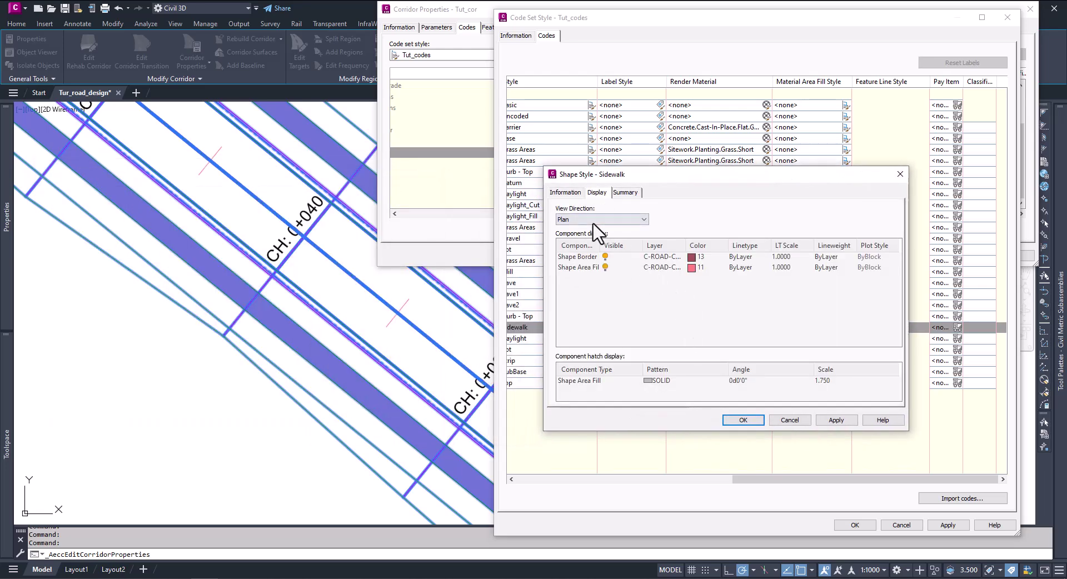
click(623, 271)
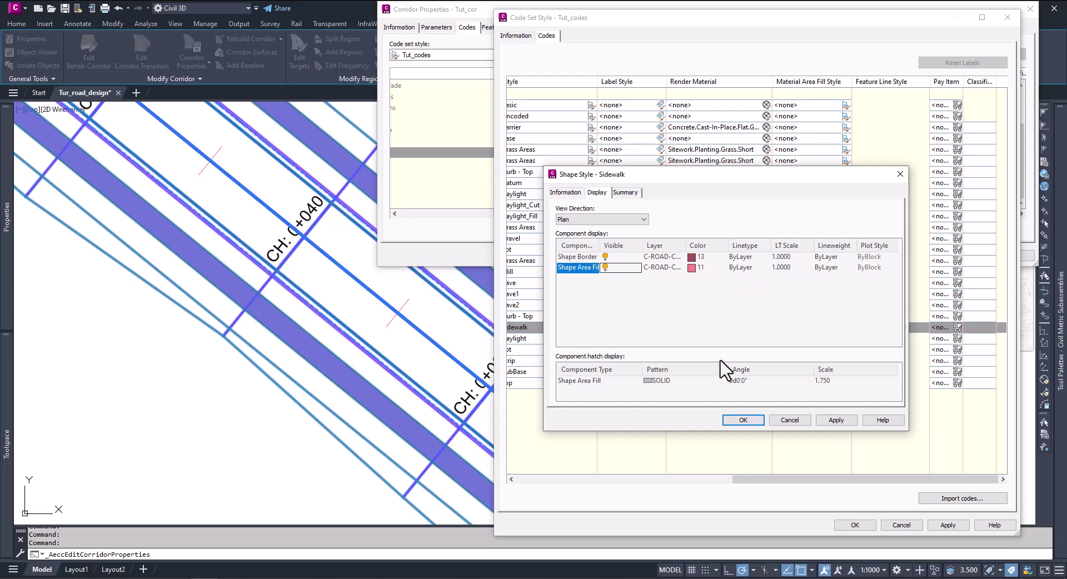
Set the Sidewalk shape style's area fill hatch to the predefined AR-HBONE pattern
click(661, 383)
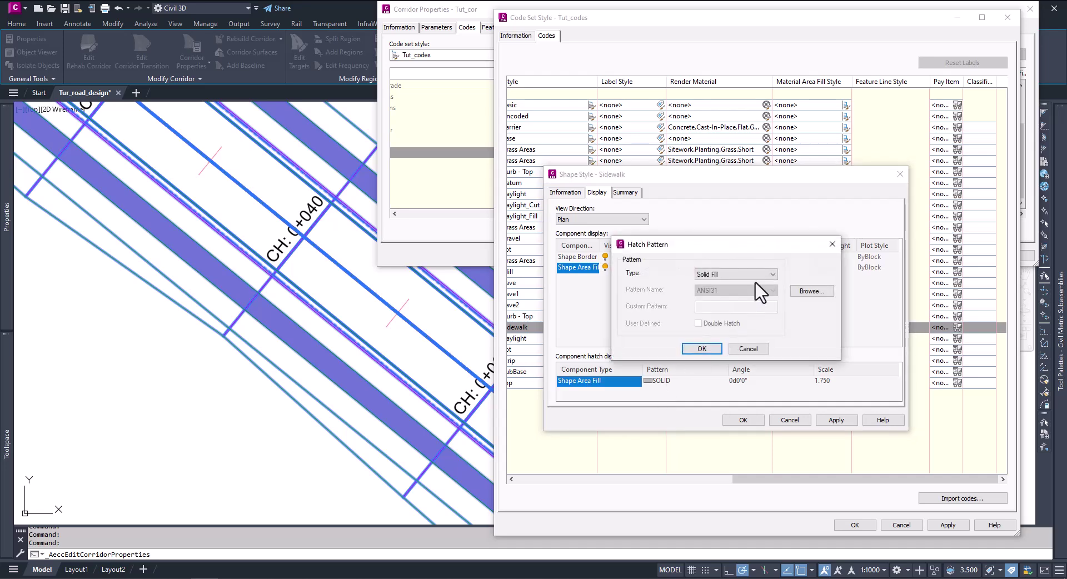
click(793, 293)
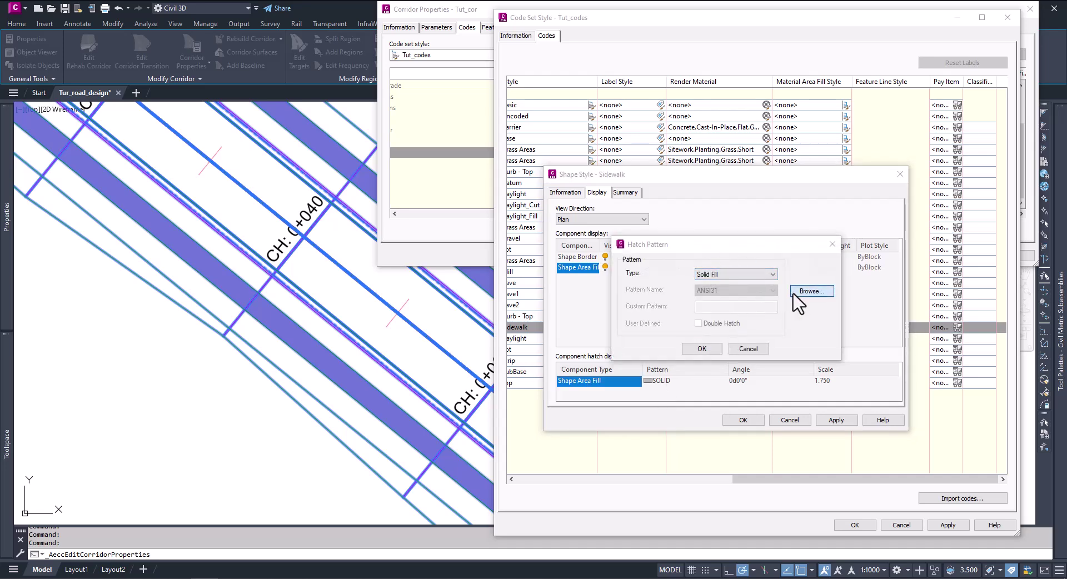
mouse_move(317, 176)
mouse_down()
mouse_move(543, 201)
mouse_move(803, 205)
mouse_up()
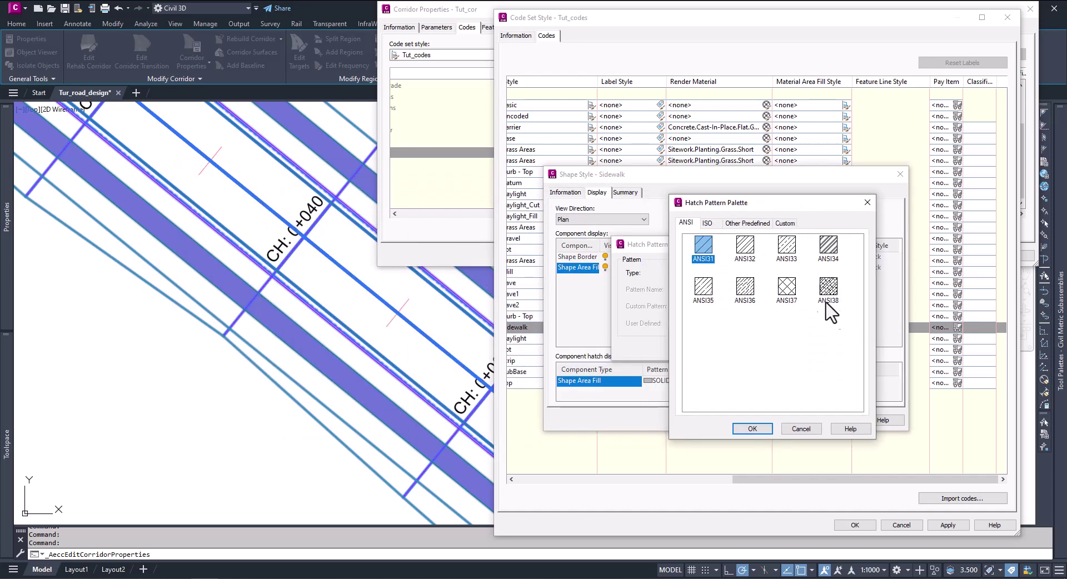
click(707, 223)
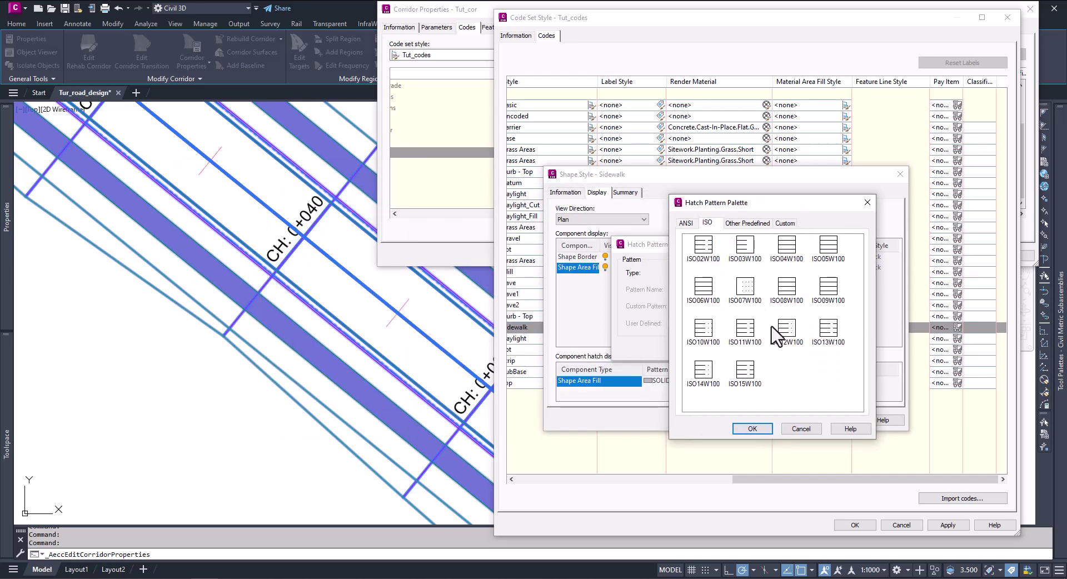
click(747, 223)
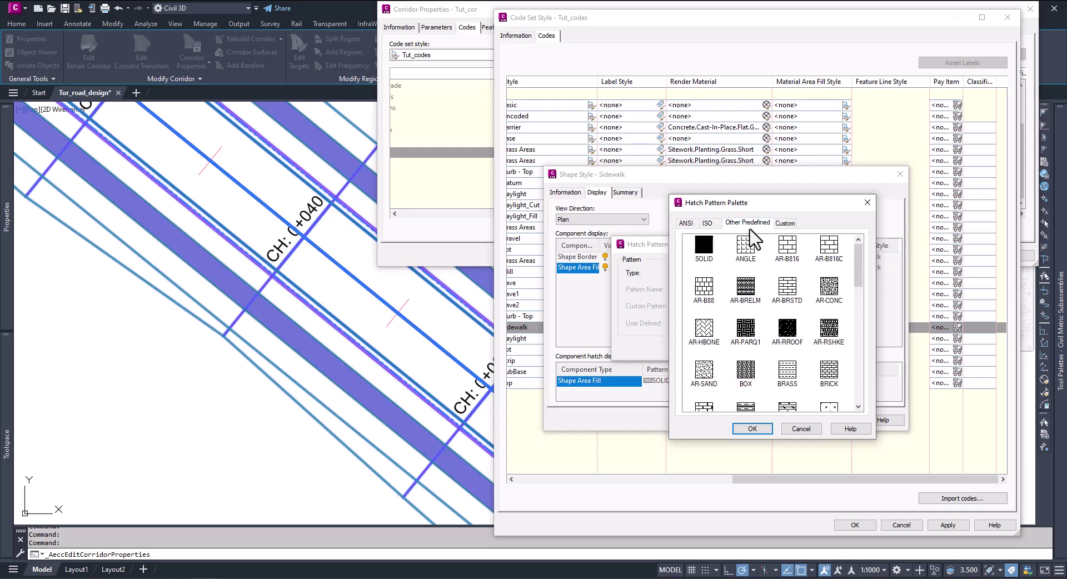
click(786, 249)
click(710, 338)
click(751, 429)
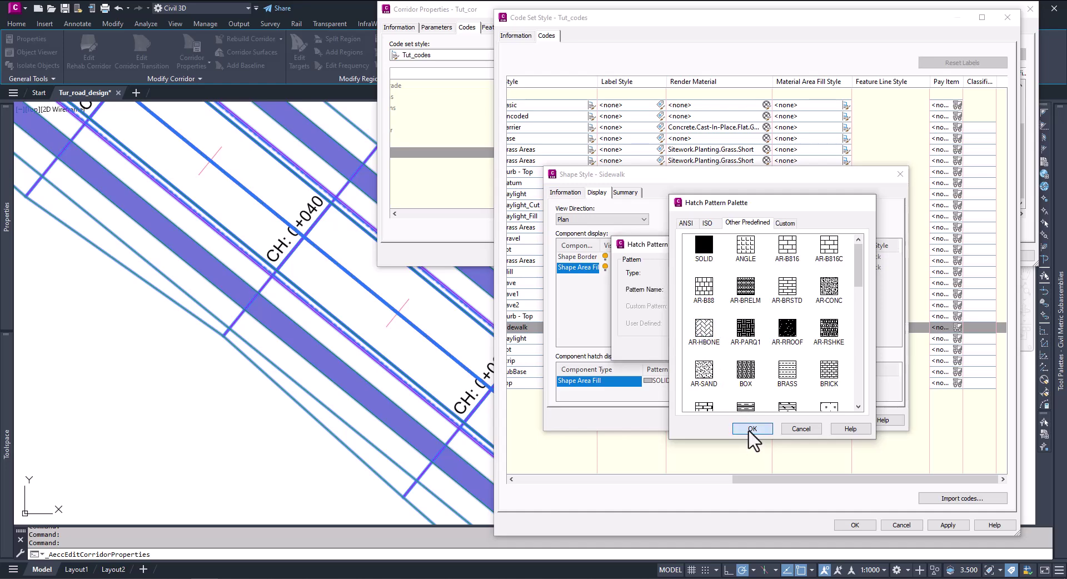
click(707, 349)
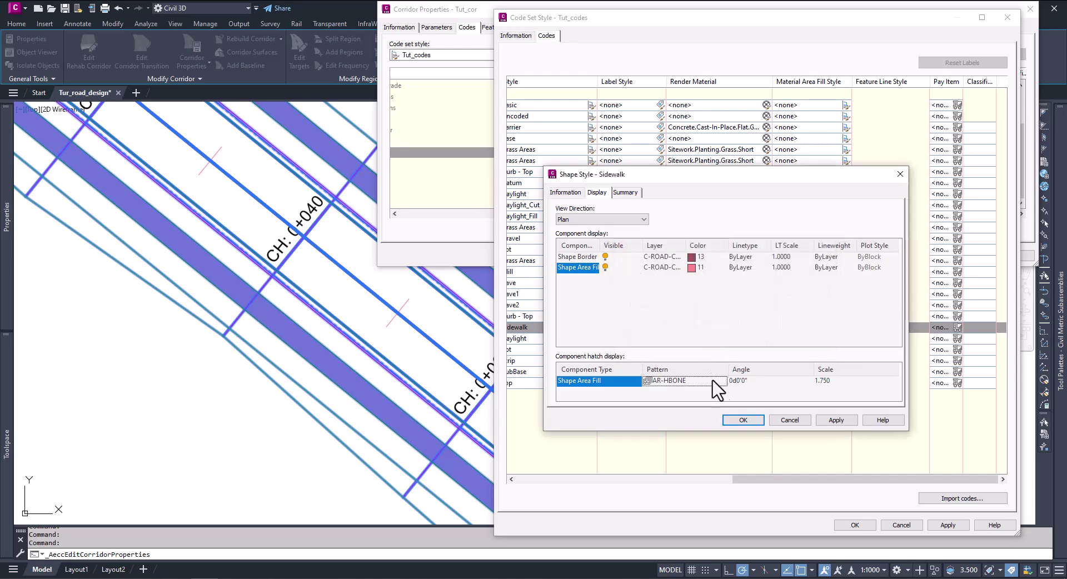
Accept the Sidewalk shape style and the Tut_codes code set style, and apply them to the Tut_cor corridor
click(836, 421)
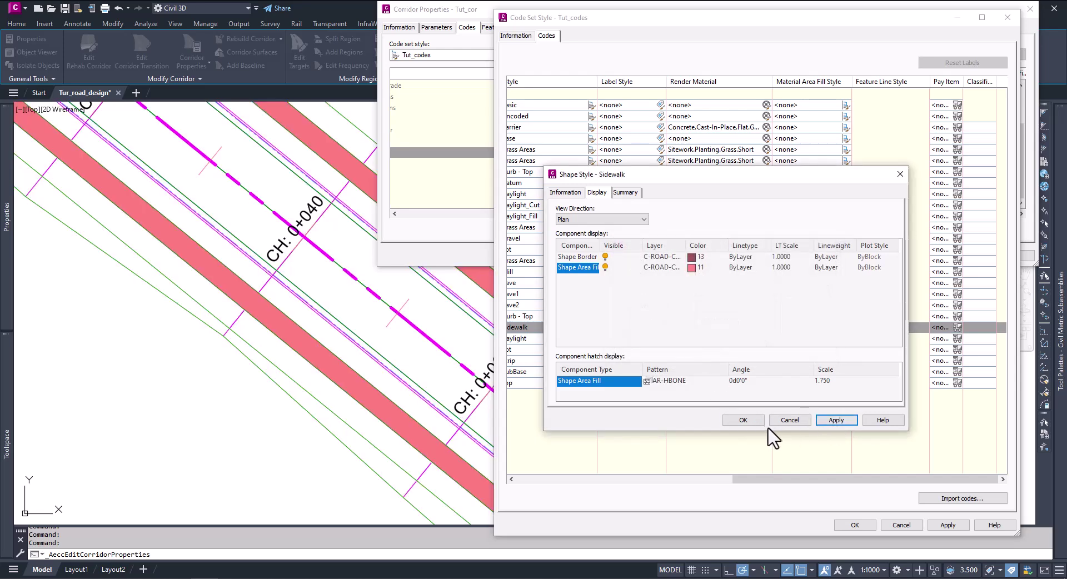
click(745, 421)
click(661, 256)
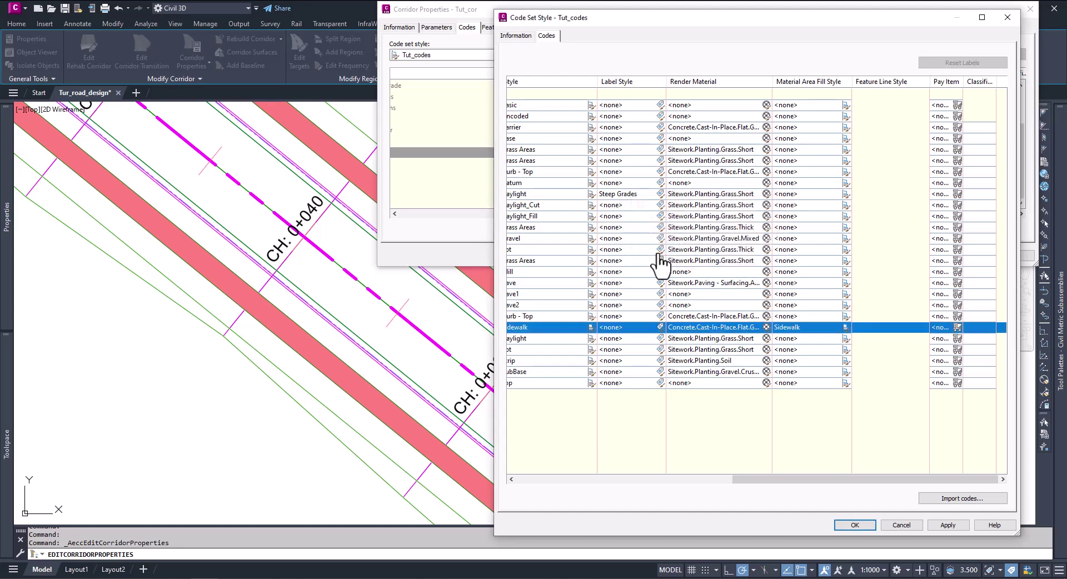
click(874, 524)
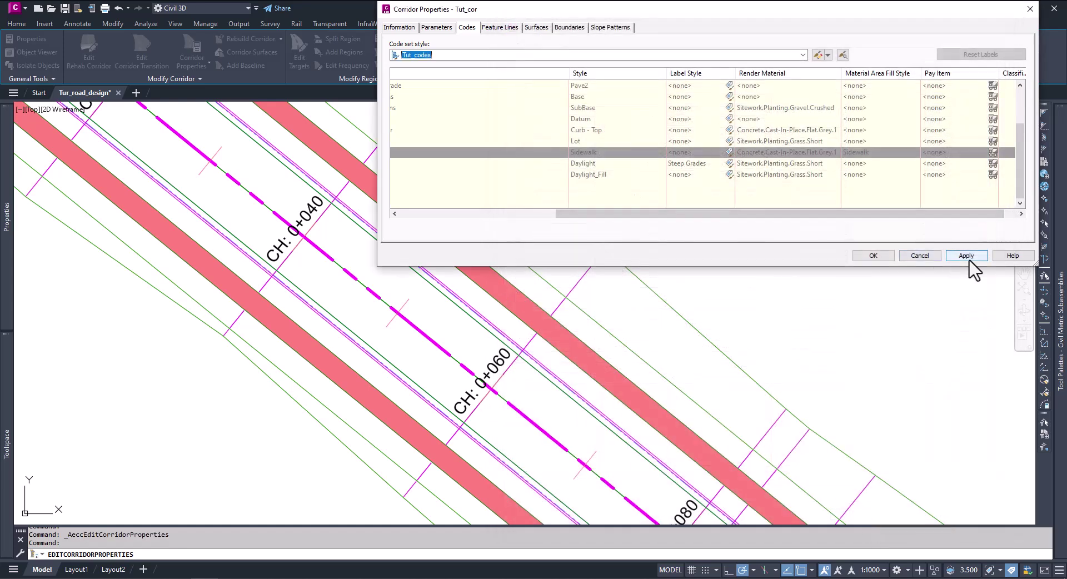
click(970, 255)
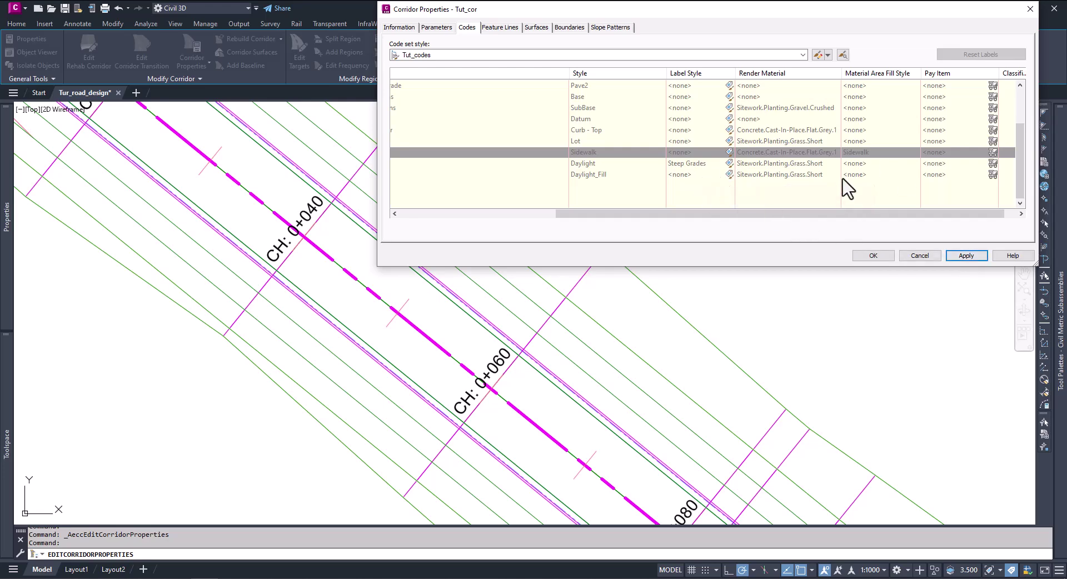
Set the area fill hatch scale to 0.1 in the Sidewalk link's material area fill shape style
click(822, 56)
click(516, 94)
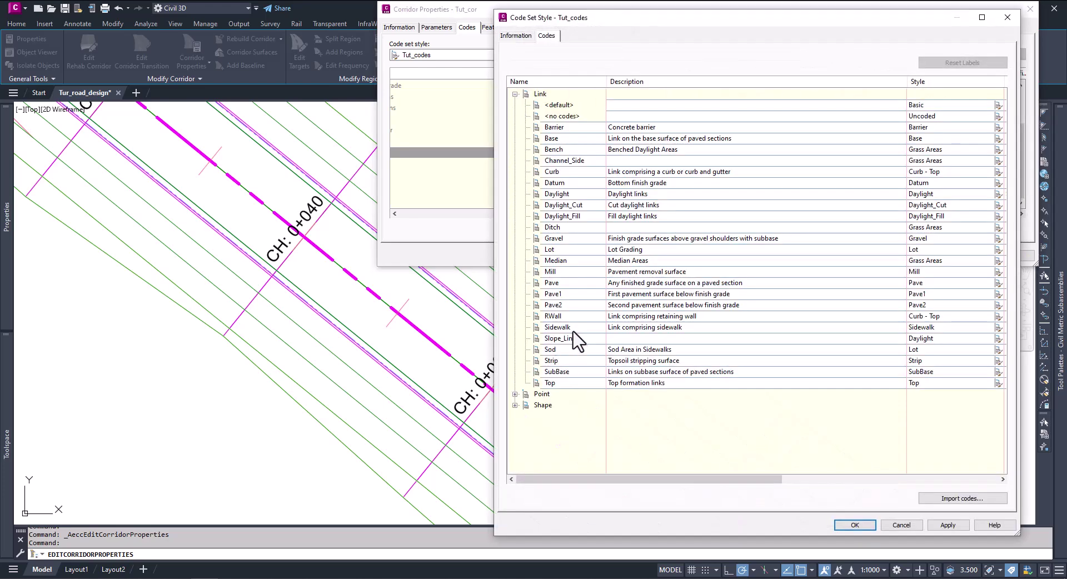
click(574, 331)
drag(689, 479, 881, 480)
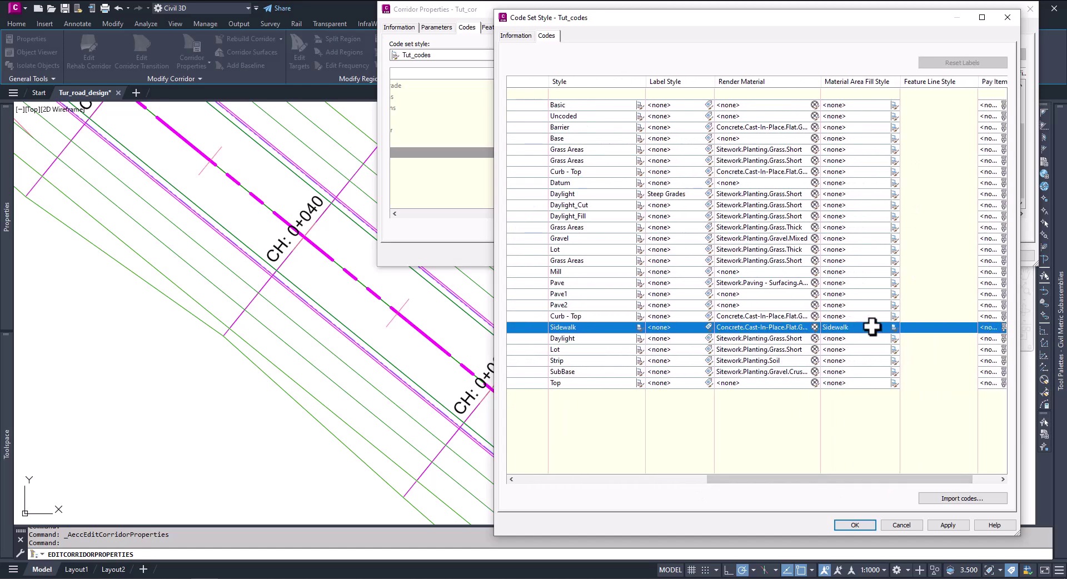
click(894, 327)
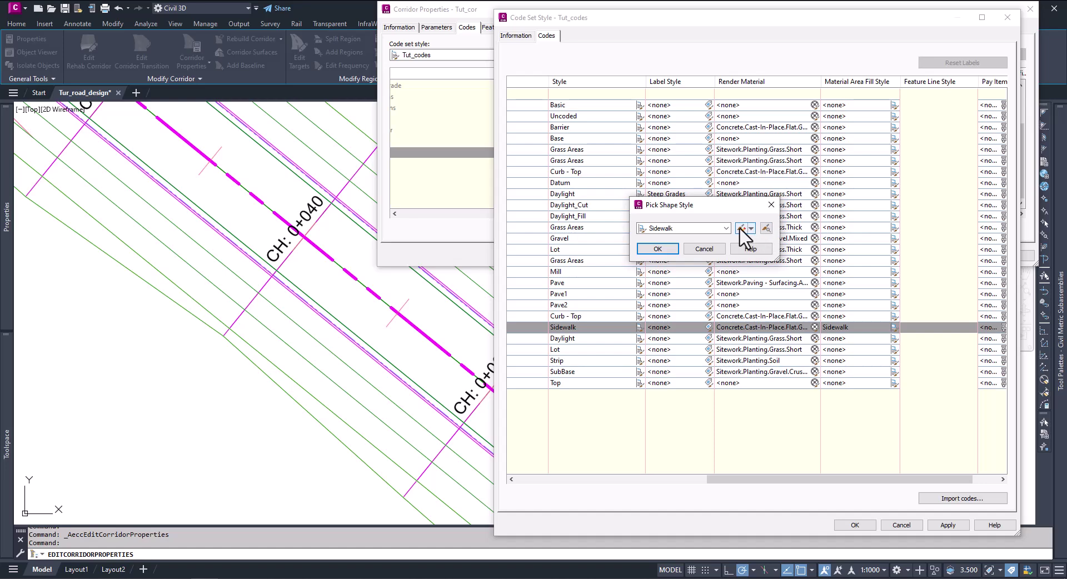
click(740, 228)
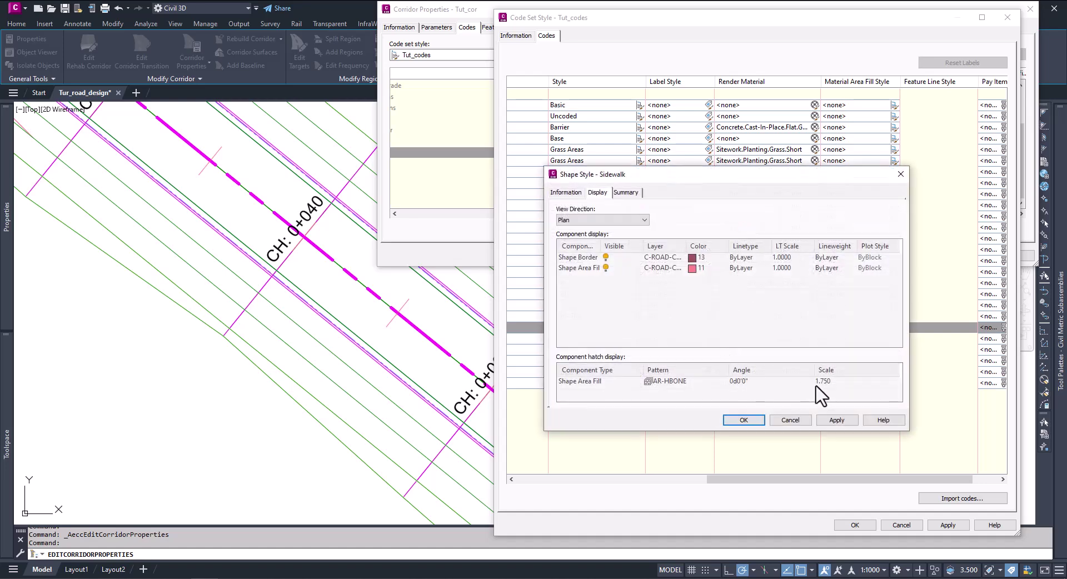
click(825, 382)
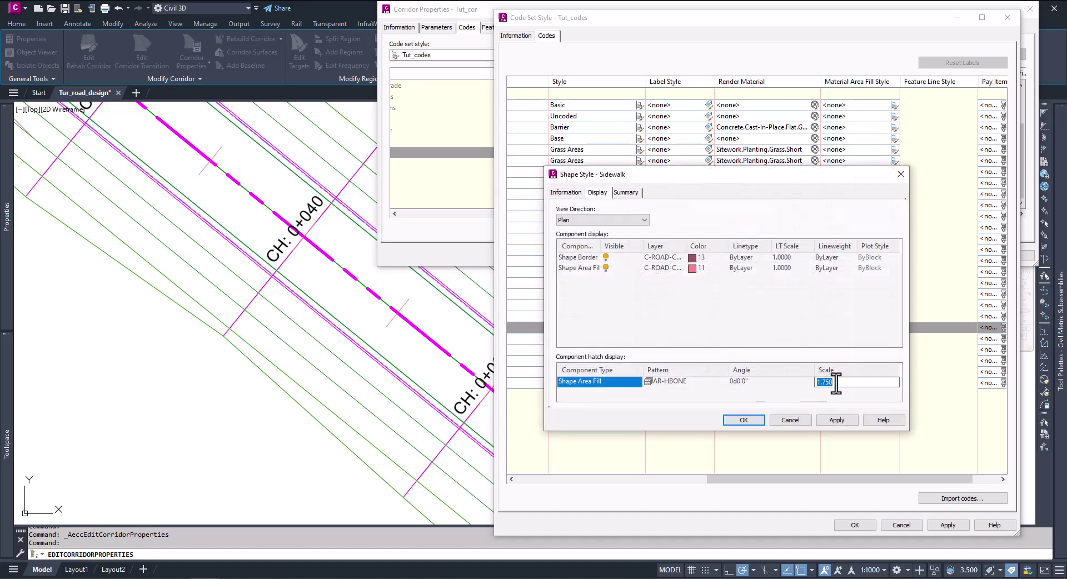
text(0.1)
key(Return)
click(837, 420)
click(745, 421)
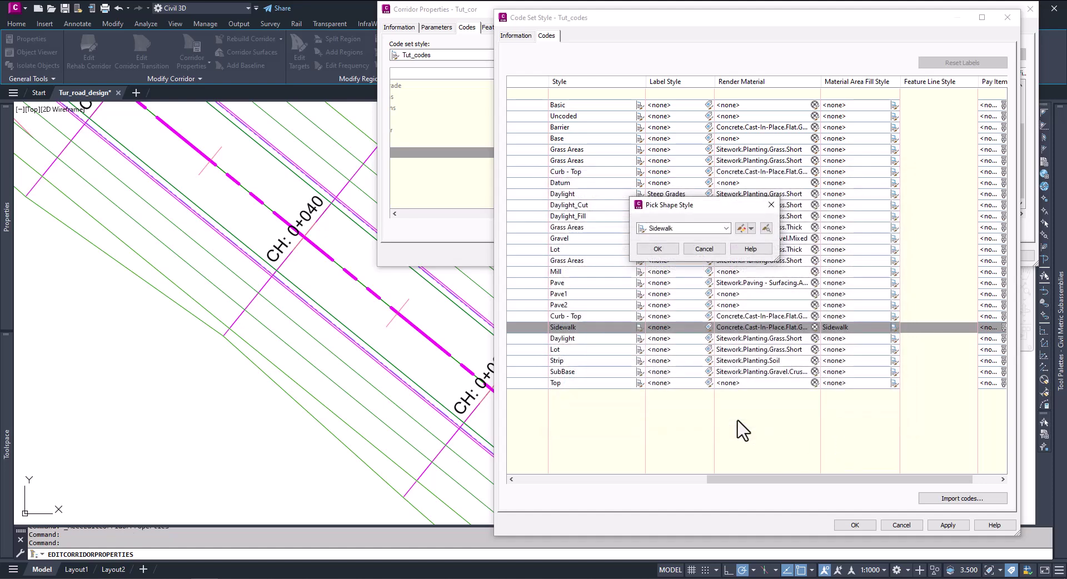
Confirm the Sidewalk shape style choice, accept the Tut_codes code set style and apply the rescaled hatch to the corridor
click(658, 249)
click(947, 526)
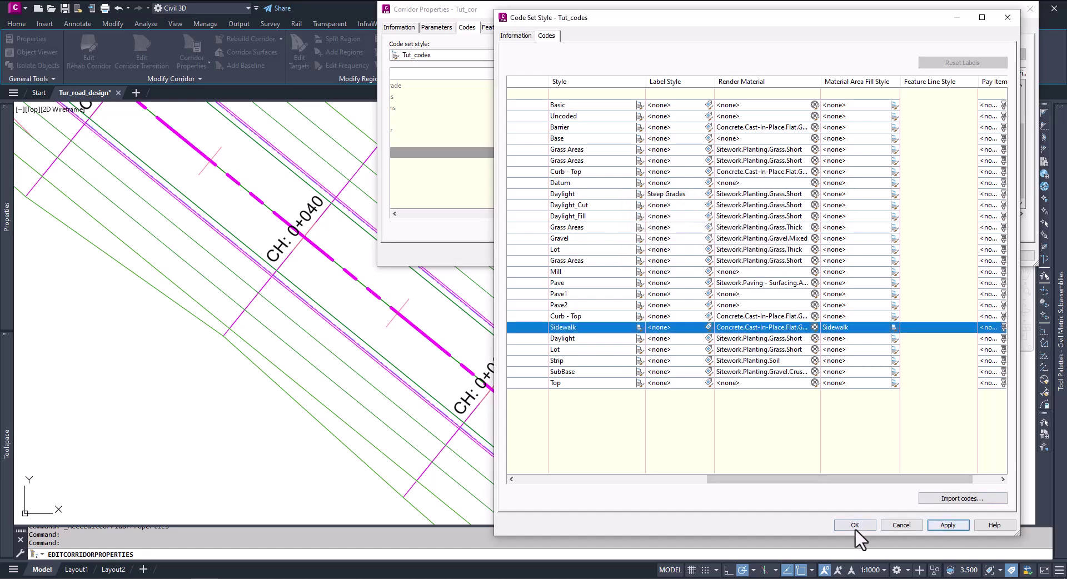
click(857, 526)
click(966, 257)
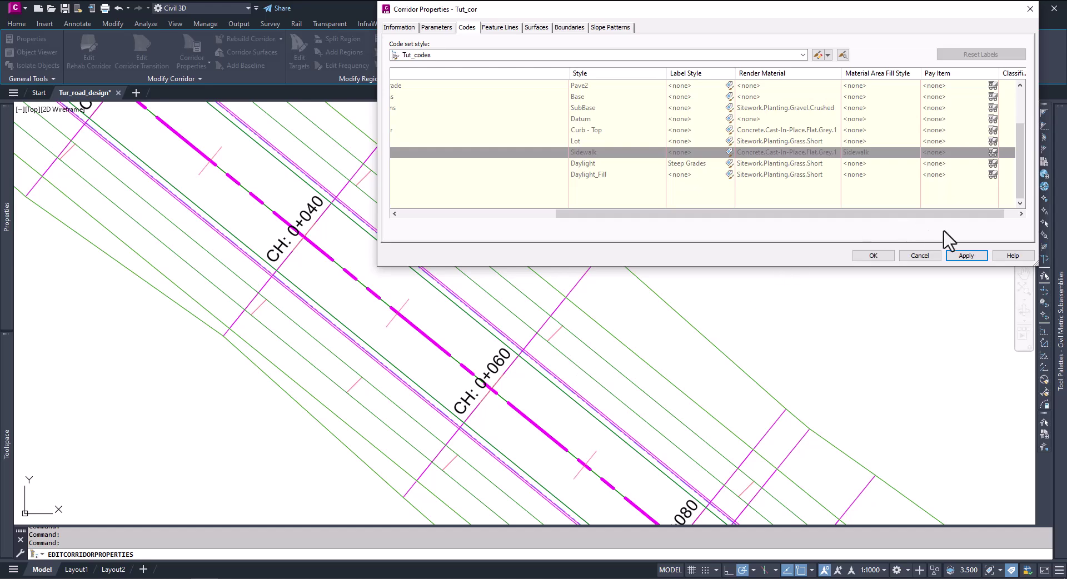
Reopen the Tut_codes code set style and select the Sidewalk link code
click(817, 55)
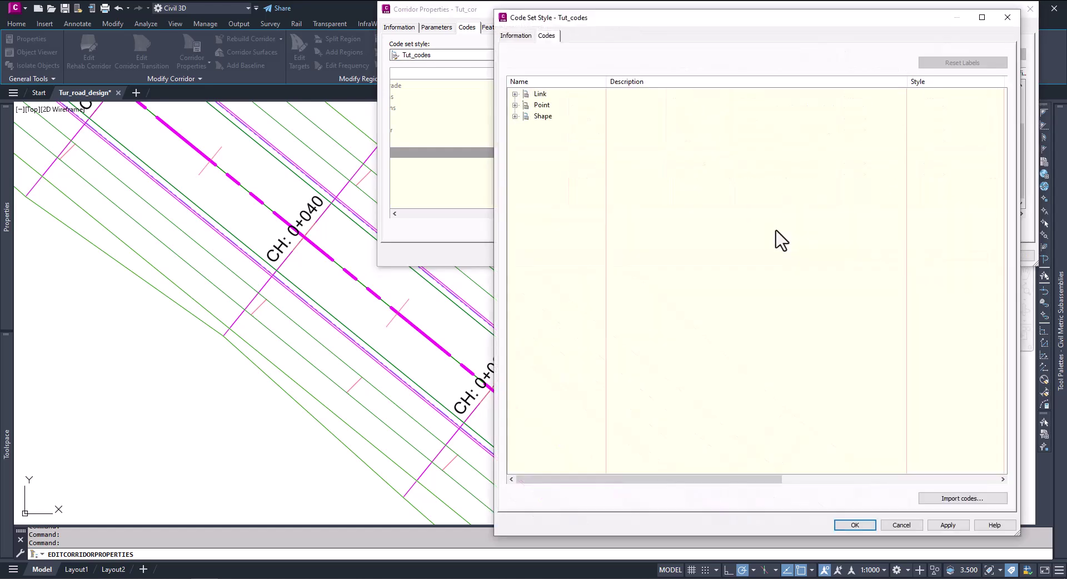
click(516, 94)
click(558, 328)
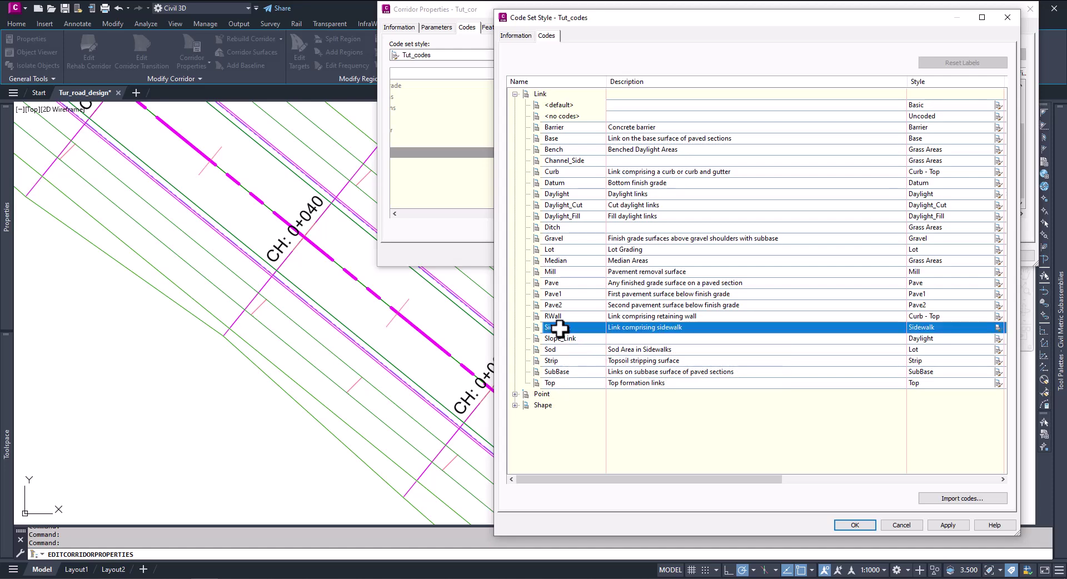
click(999, 328)
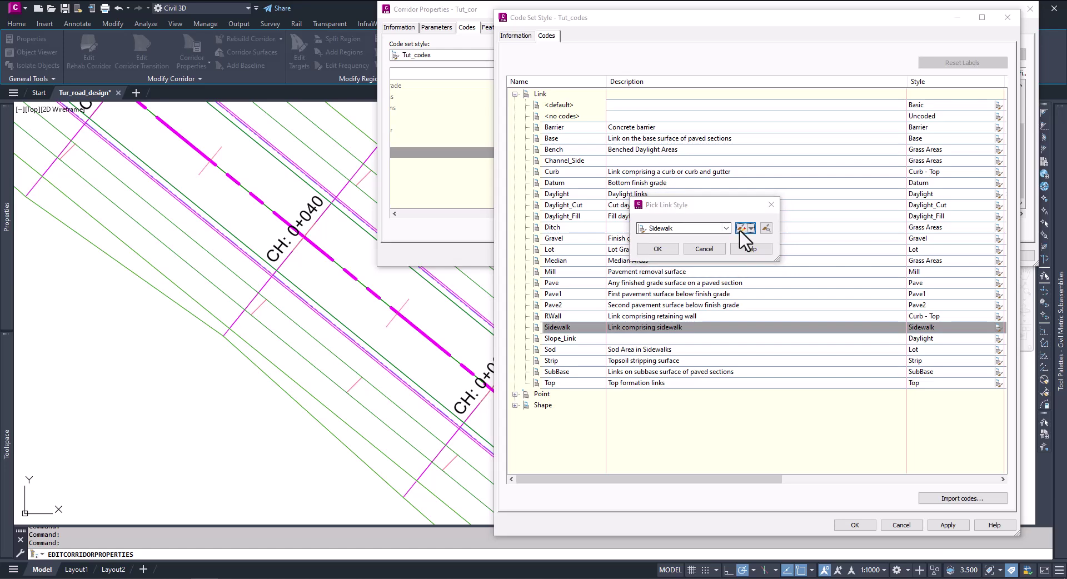
click(742, 228)
click(573, 122)
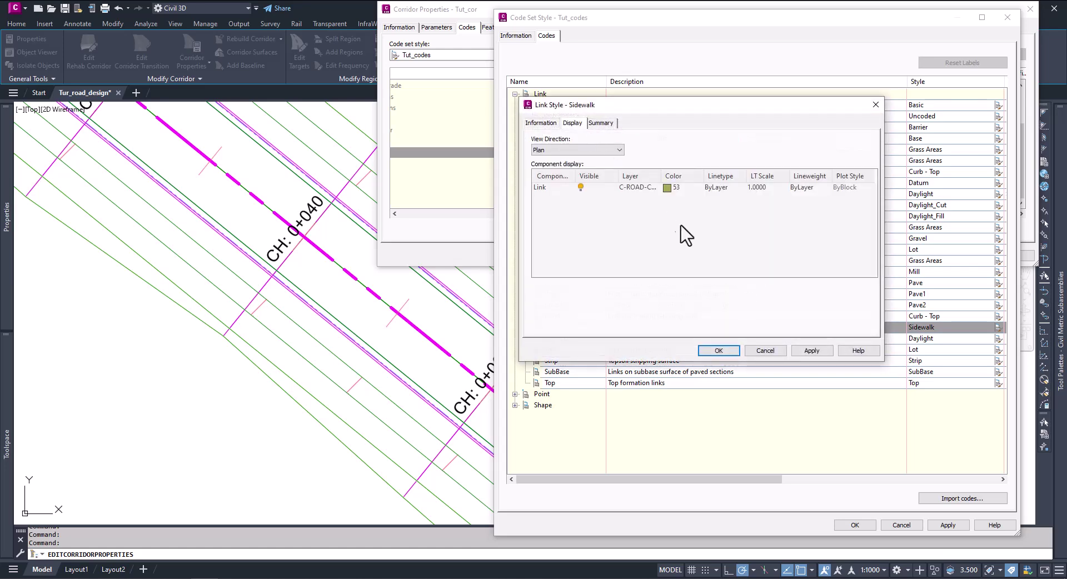
click(601, 122)
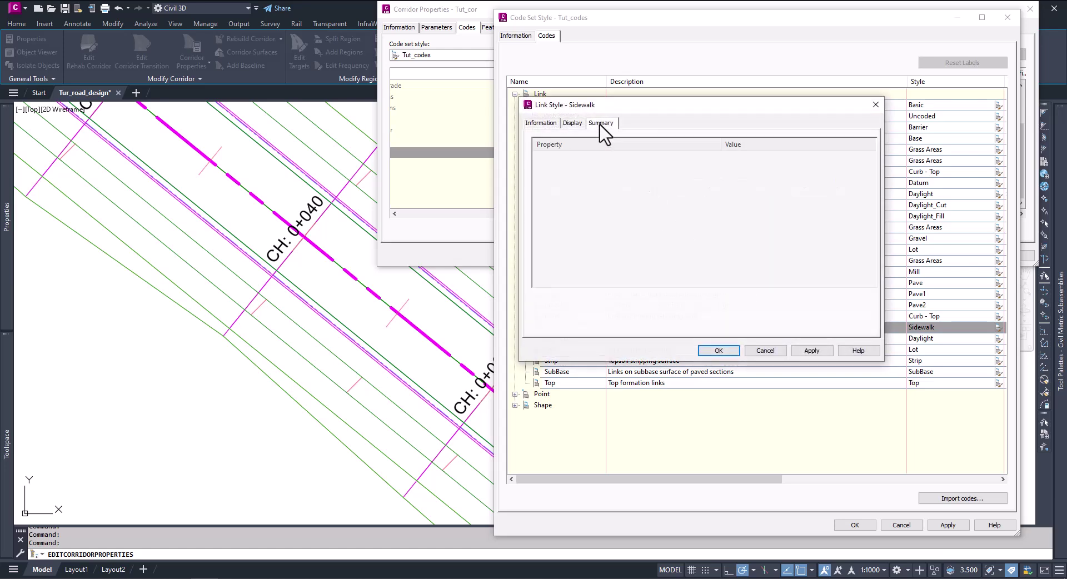
click(541, 123)
drag(646, 111, 530, 191)
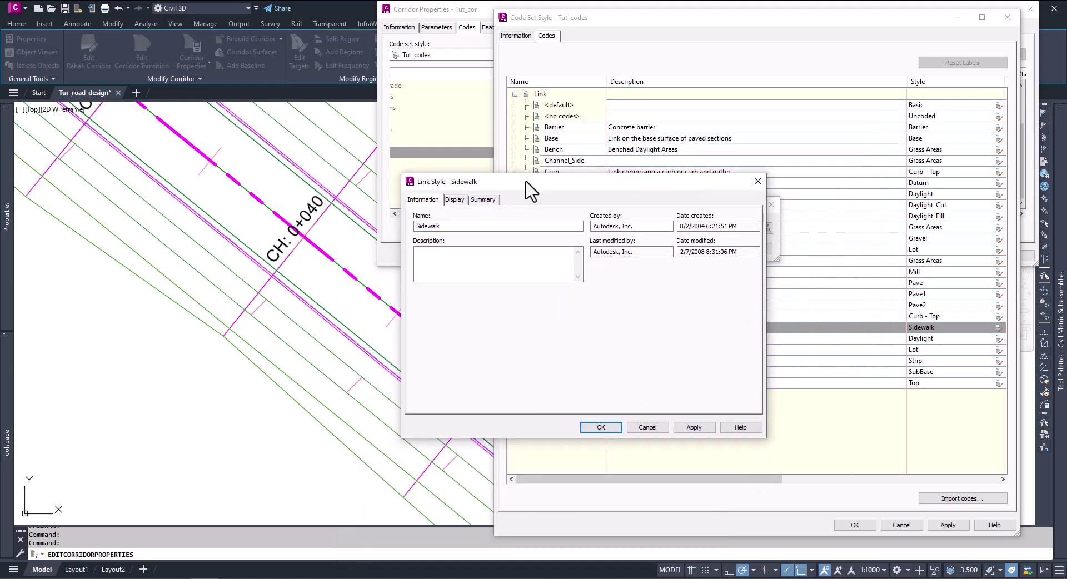
click(648, 426)
click(707, 249)
Set the AR-HBONE area fill hatch scale to 0.001 and its angle to 45 degrees in the Sidewalk link's material area fill shape style
drag(761, 479, 981, 517)
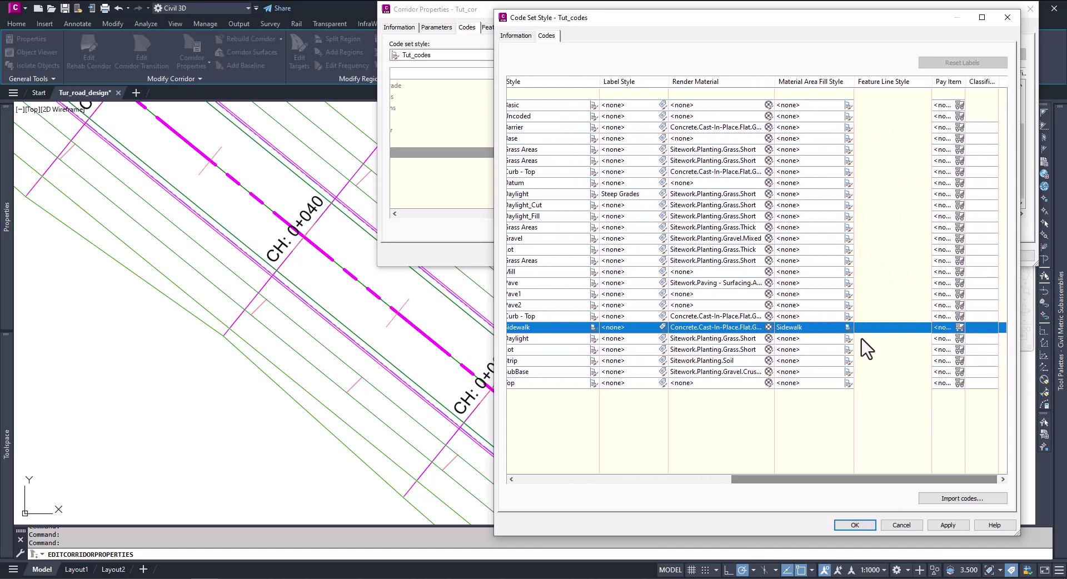
click(848, 328)
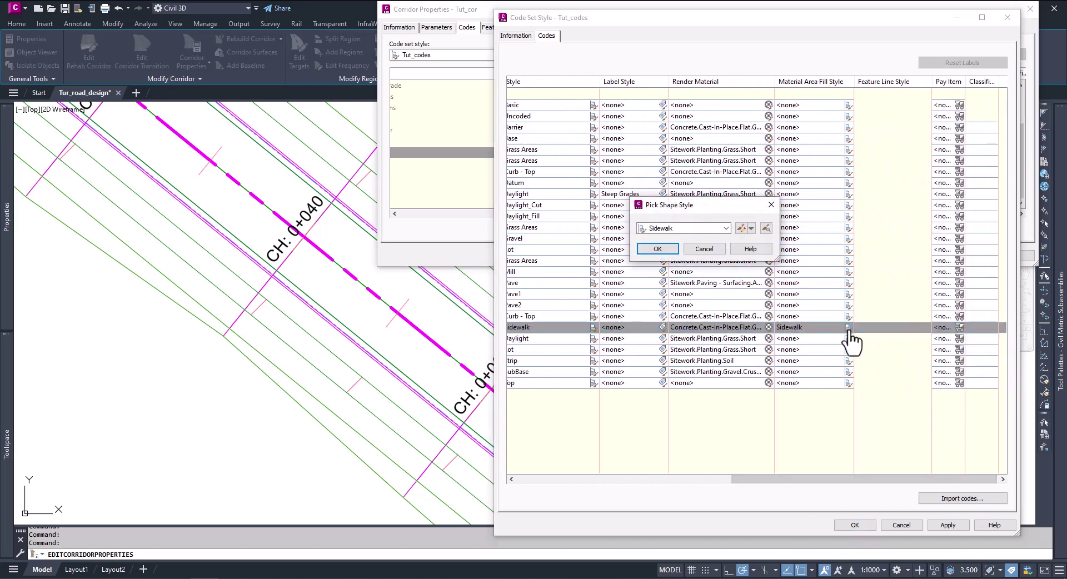
click(741, 228)
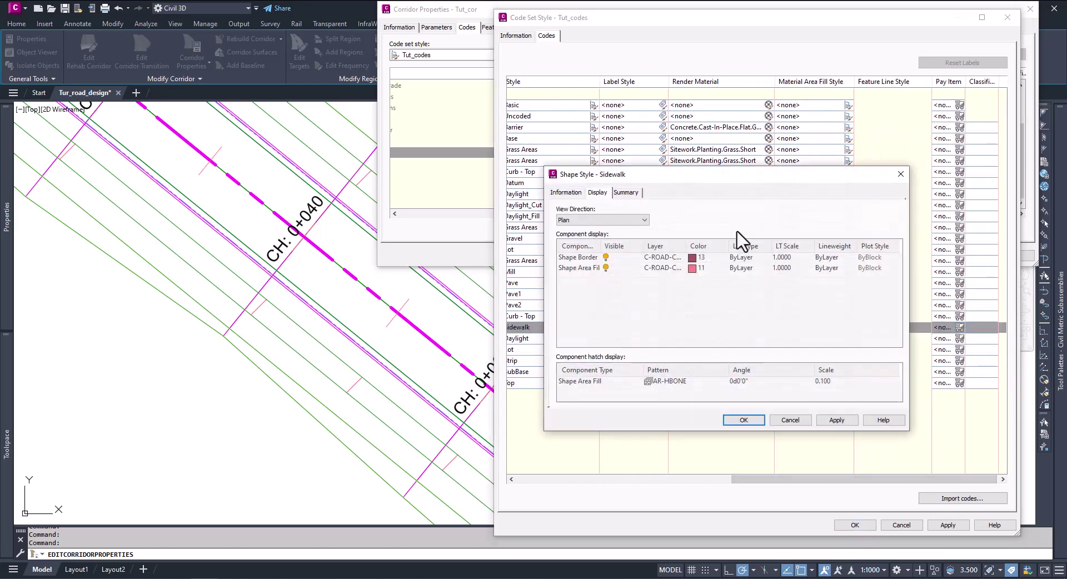
double_click(833, 382)
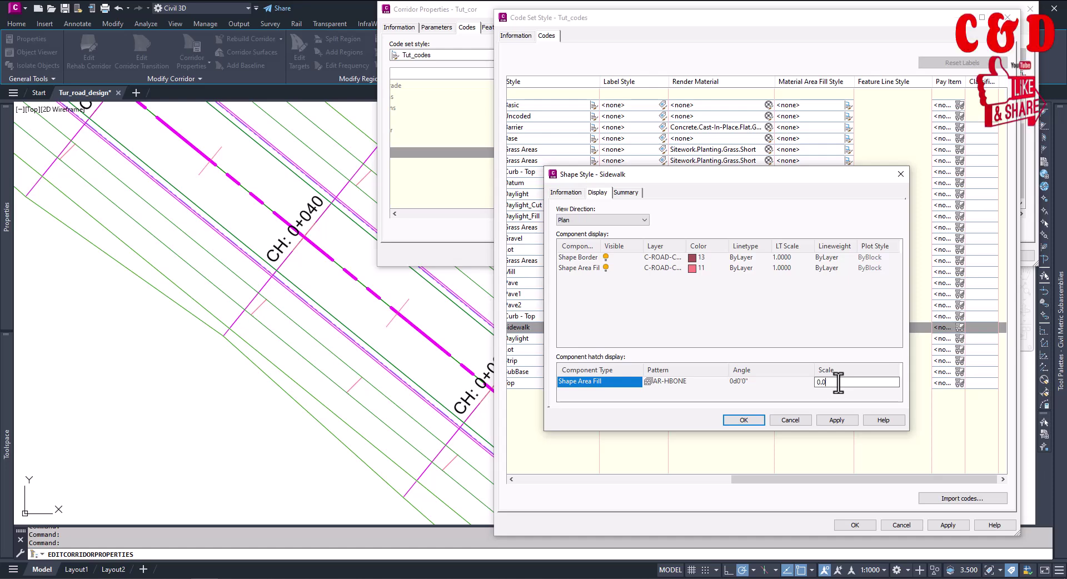
text(1)
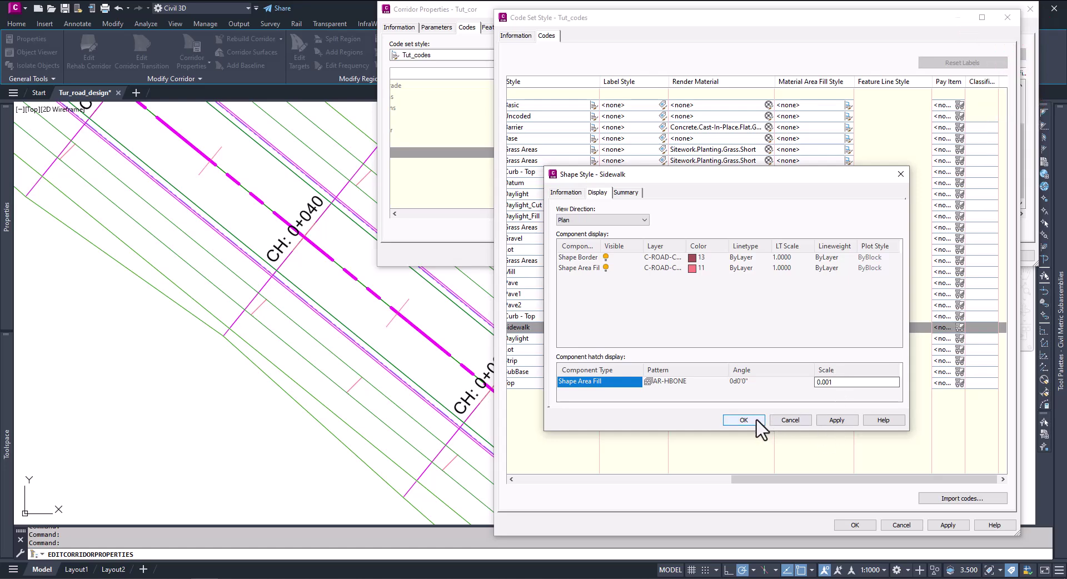
click(749, 383)
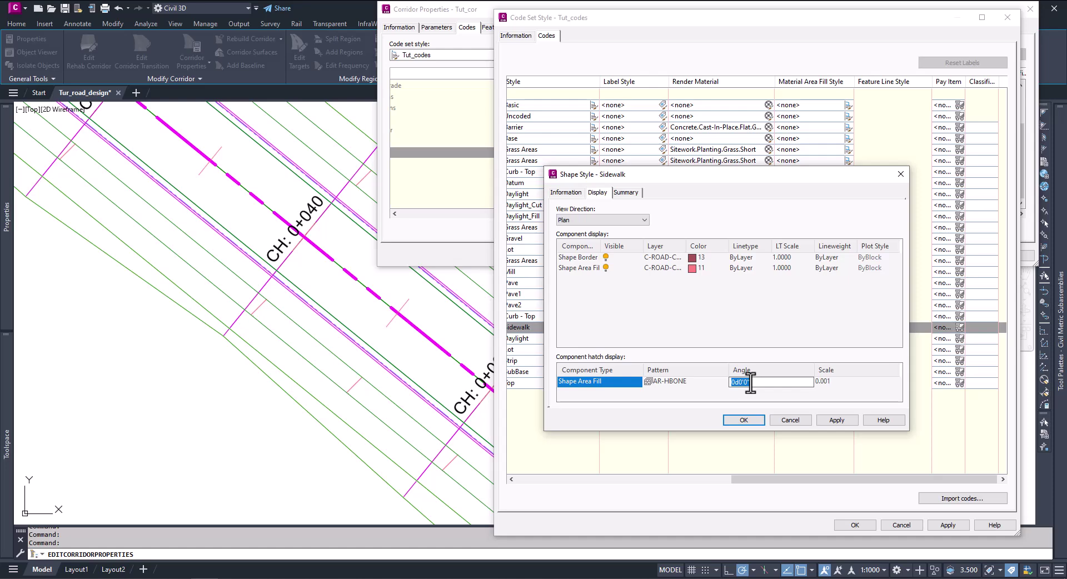
key(Return)
click(742, 420)
Accept the Sidewalk shape style and the Tut_codes code set style, and apply the rotated hatch to the corridor
click(665, 255)
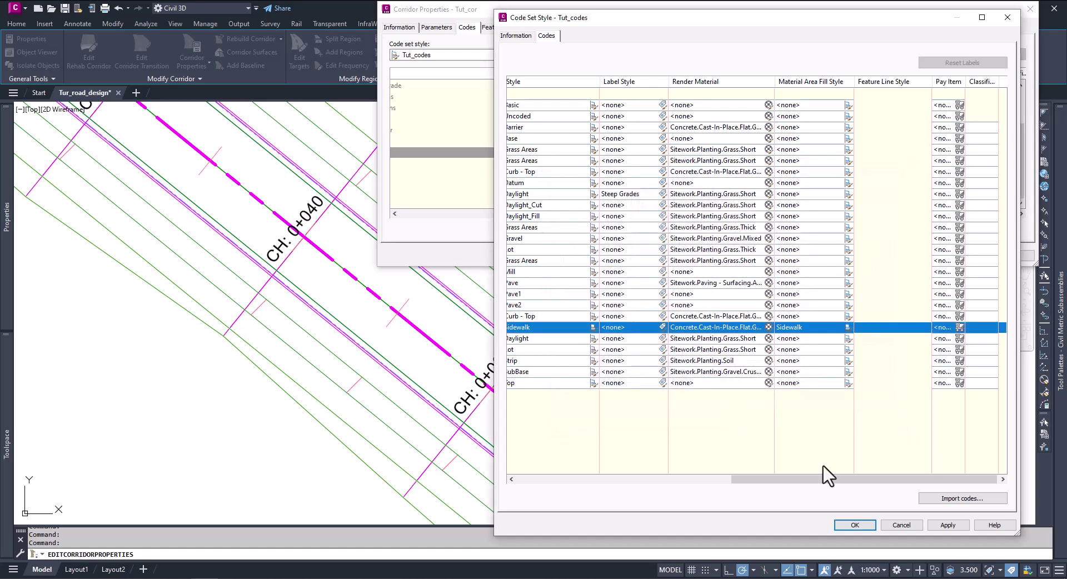
click(854, 525)
click(965, 257)
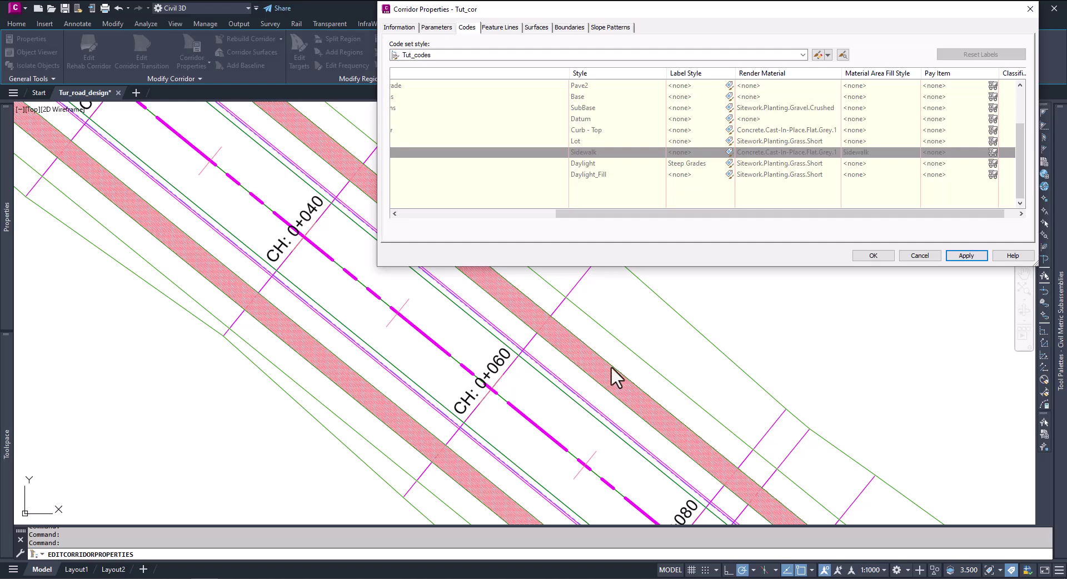
Reopen the Sidewalk link's material area fill shape style from Tut_codes and increase its area fill hatch scale
click(818, 54)
click(515, 94)
click(568, 328)
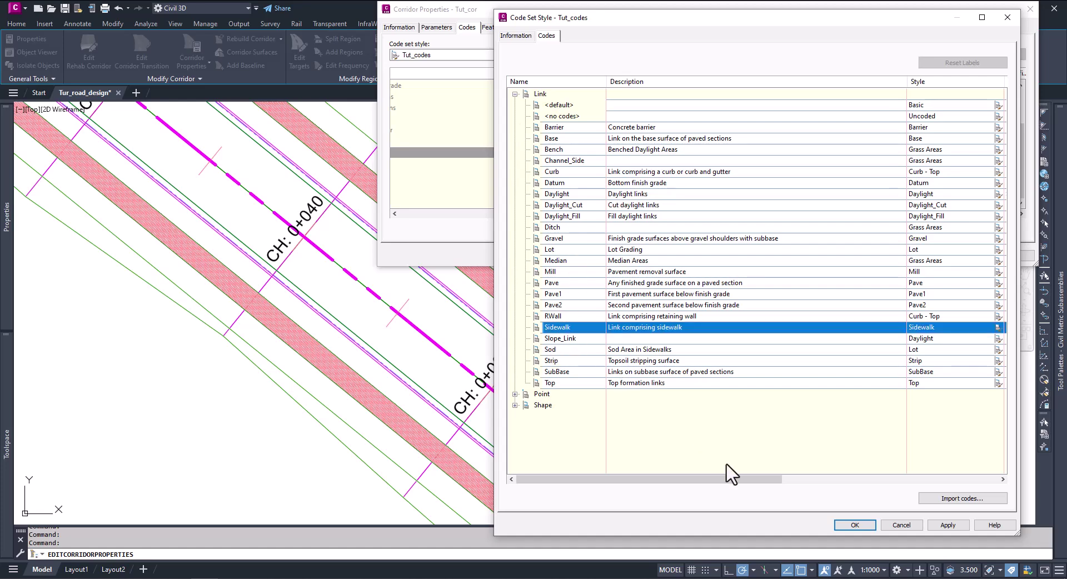
drag(743, 479, 958, 495)
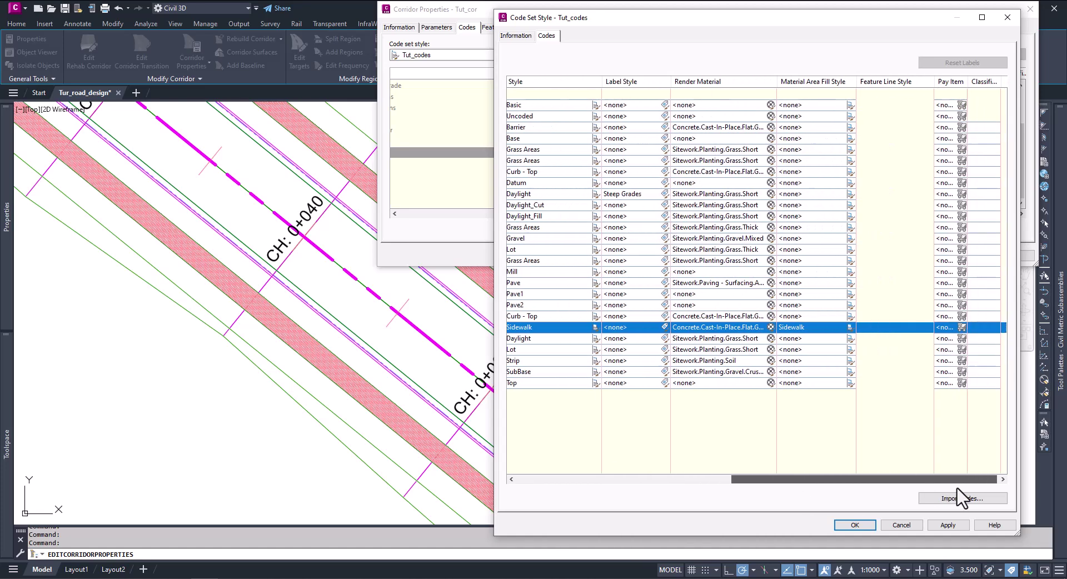
click(847, 327)
click(747, 225)
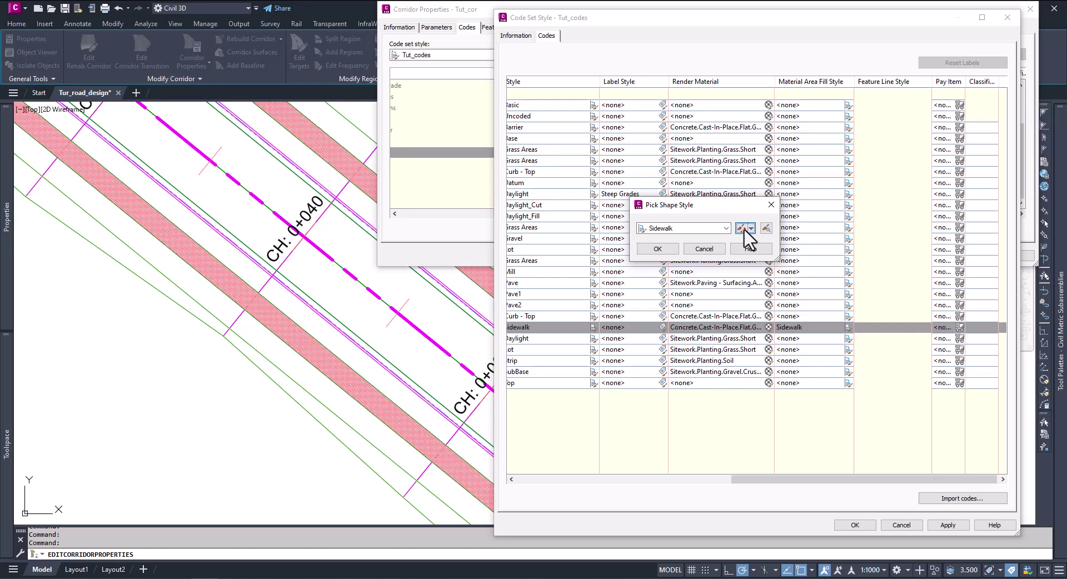
click(831, 382)
click(831, 383)
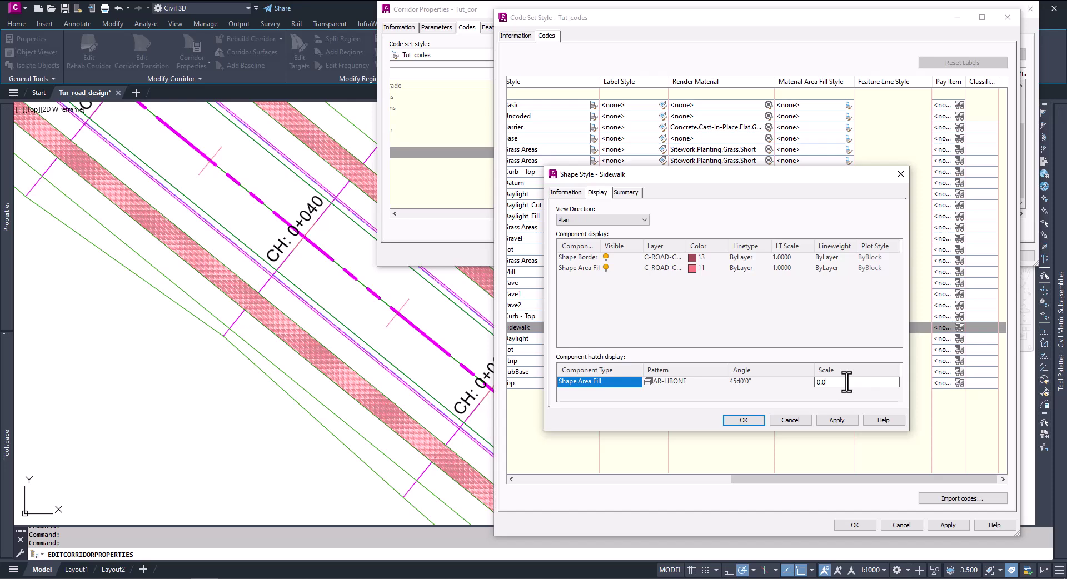
click(837, 420)
click(733, 421)
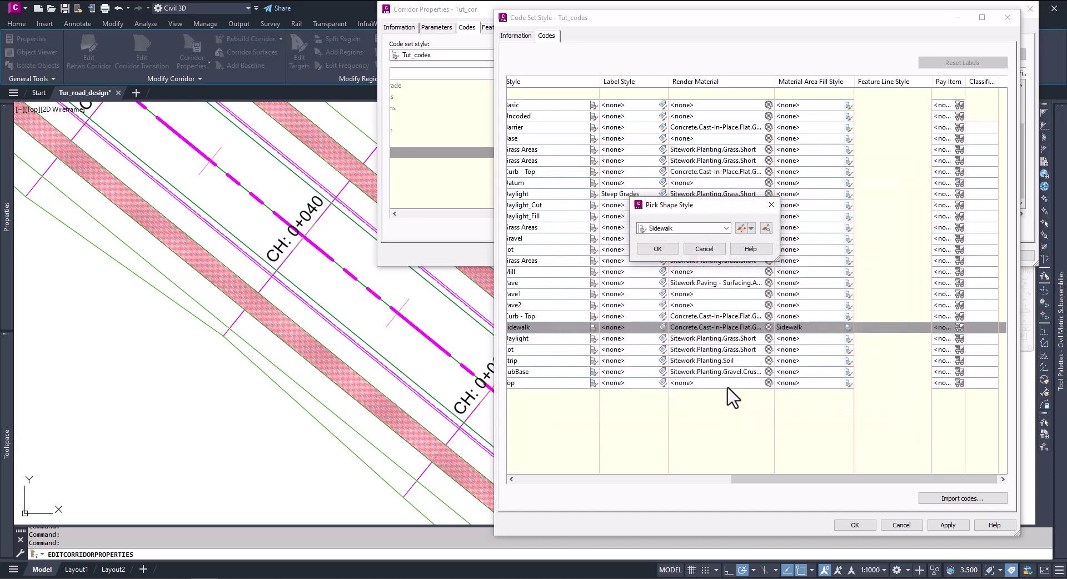
Accept the Sidewalk shape style, save the Tut_codes code set style and apply the enlarged hatch to the corridor
click(655, 249)
click(940, 526)
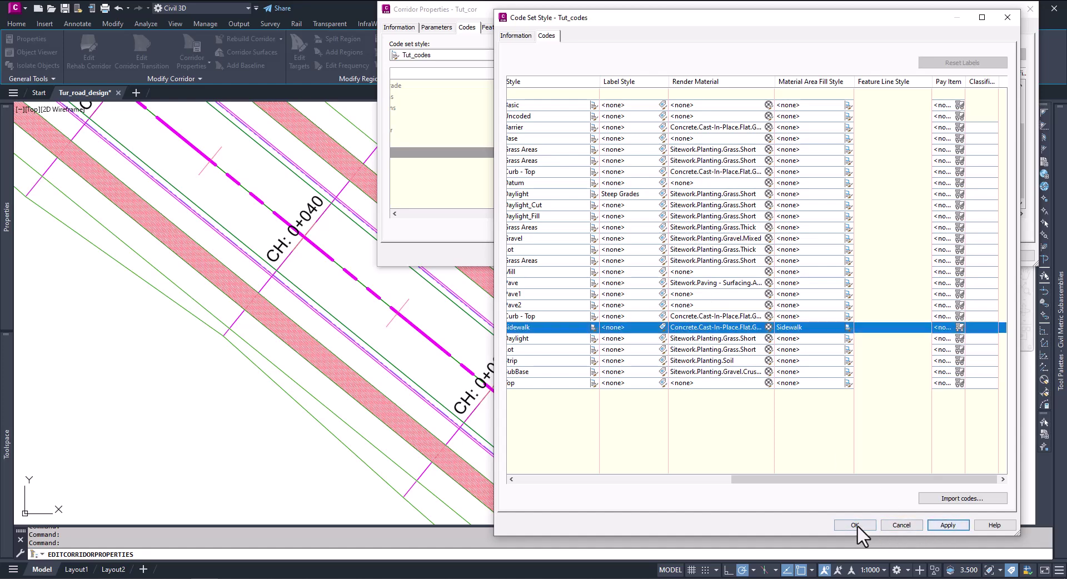
click(856, 526)
click(958, 257)
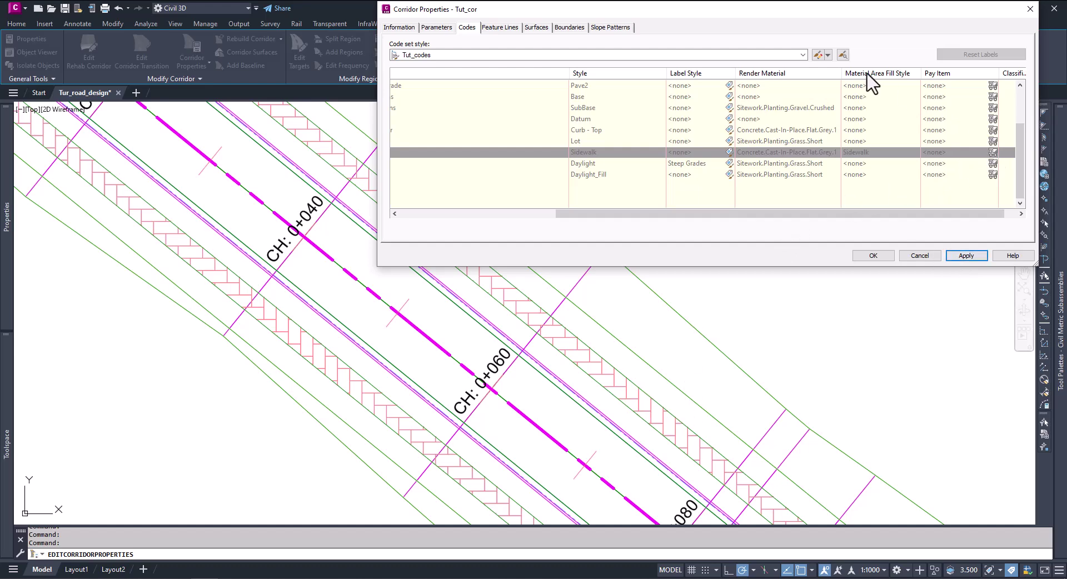
Reduce the area fill hatch scale in the Sidewalk link's material area fill shape style within Tut_codes
click(818, 55)
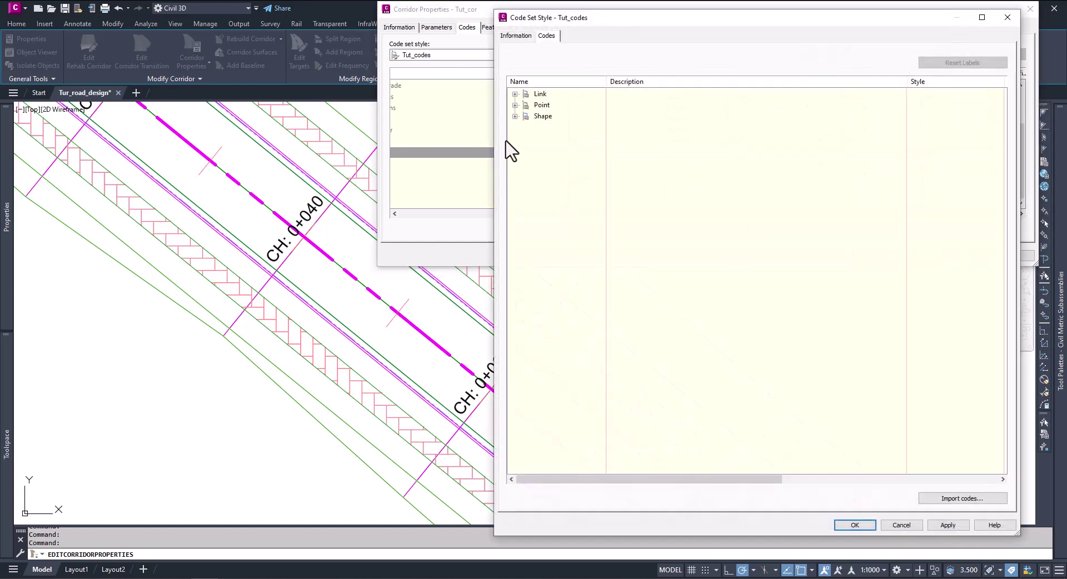
click(515, 95)
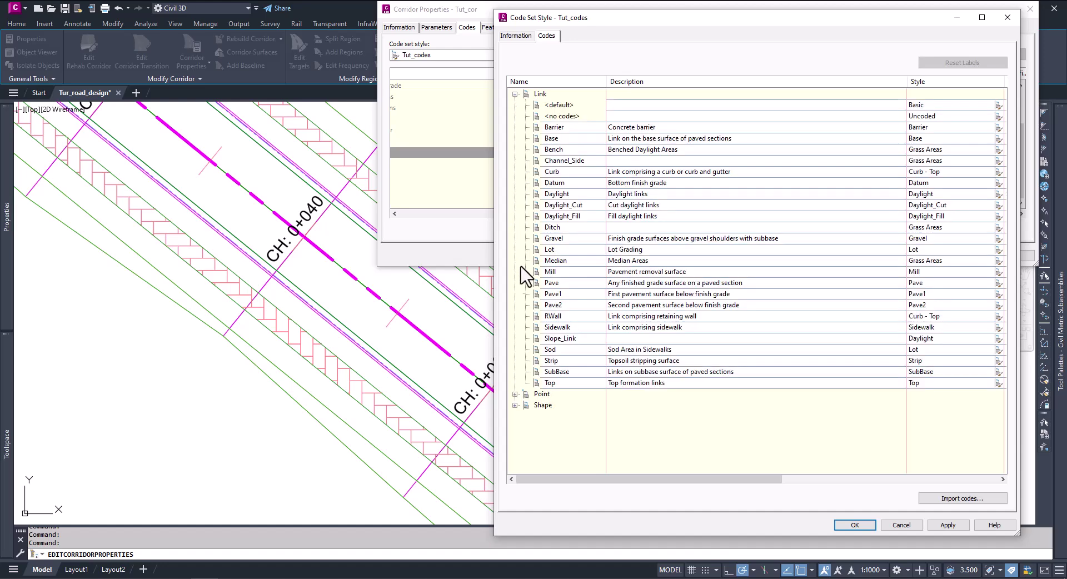
click(568, 328)
drag(703, 488, 942, 498)
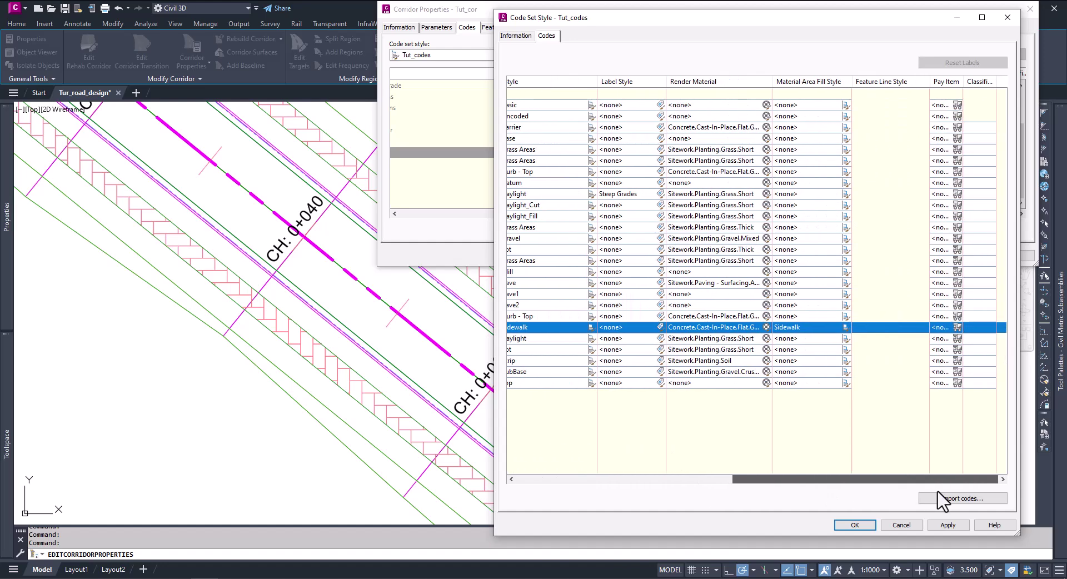
click(846, 328)
click(762, 235)
double_click(825, 383)
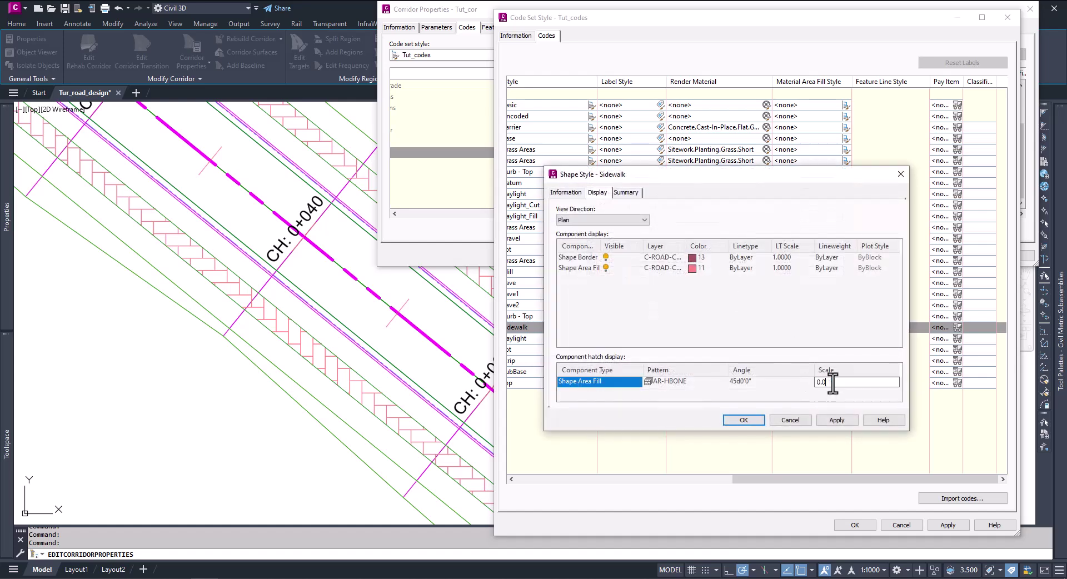
click(837, 420)
click(744, 420)
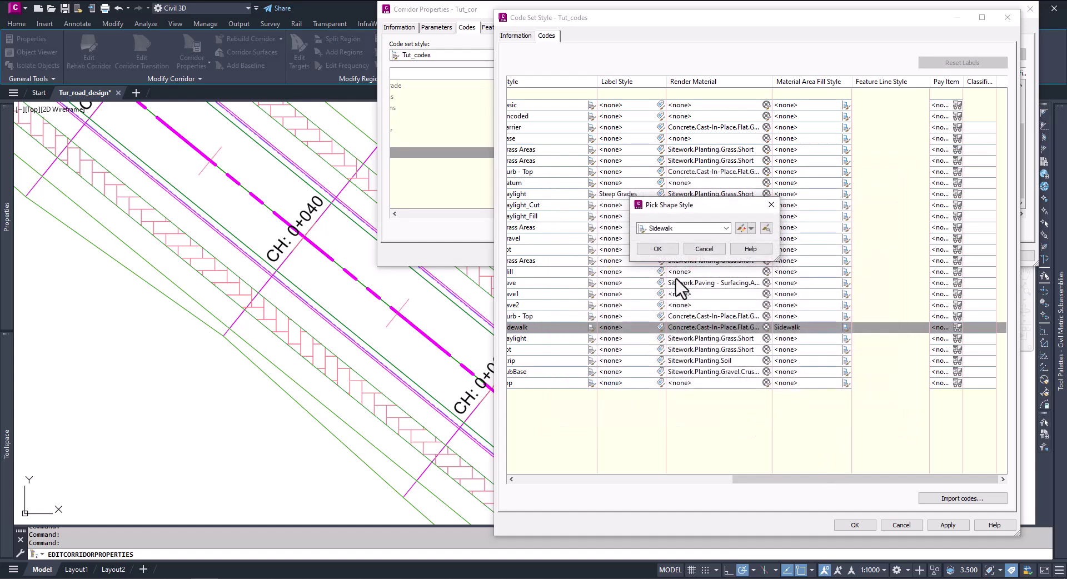
Accept the Sidewalk shape style and Tut_codes, apply the denser hatch to the corridor and close its properties
click(659, 249)
click(948, 525)
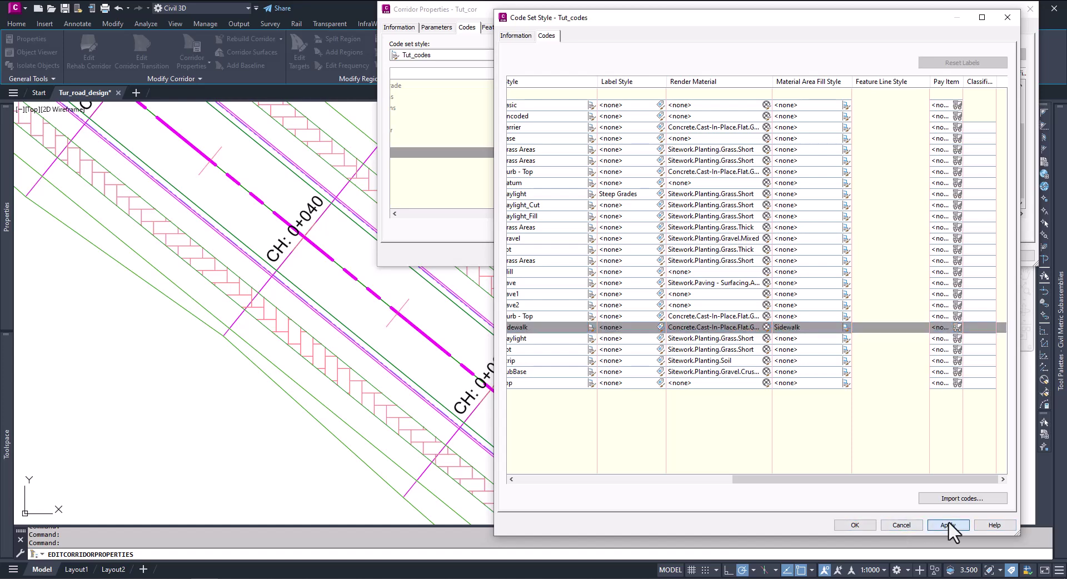
click(855, 525)
click(967, 256)
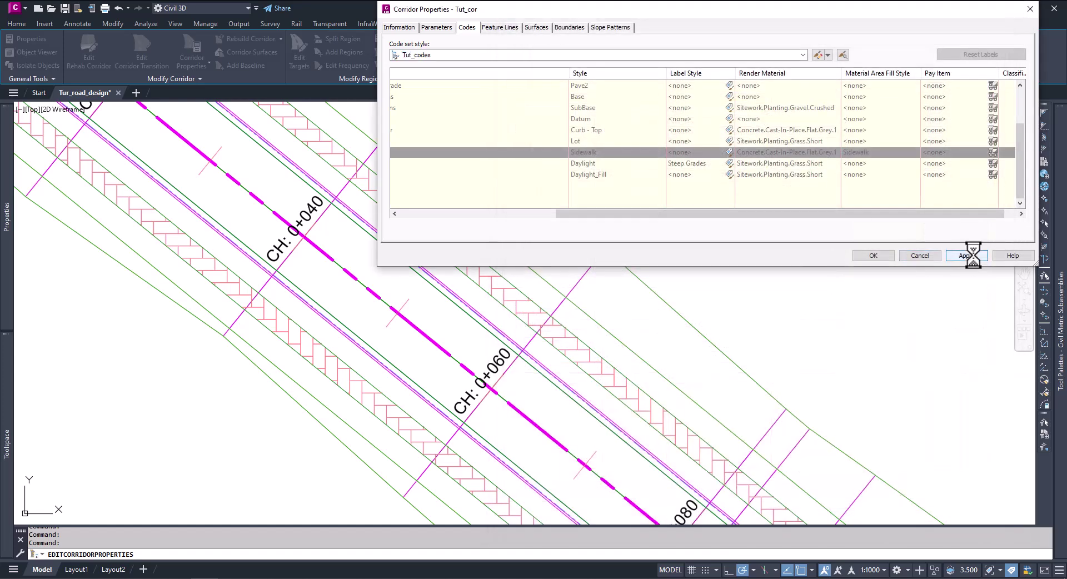
click(873, 256)
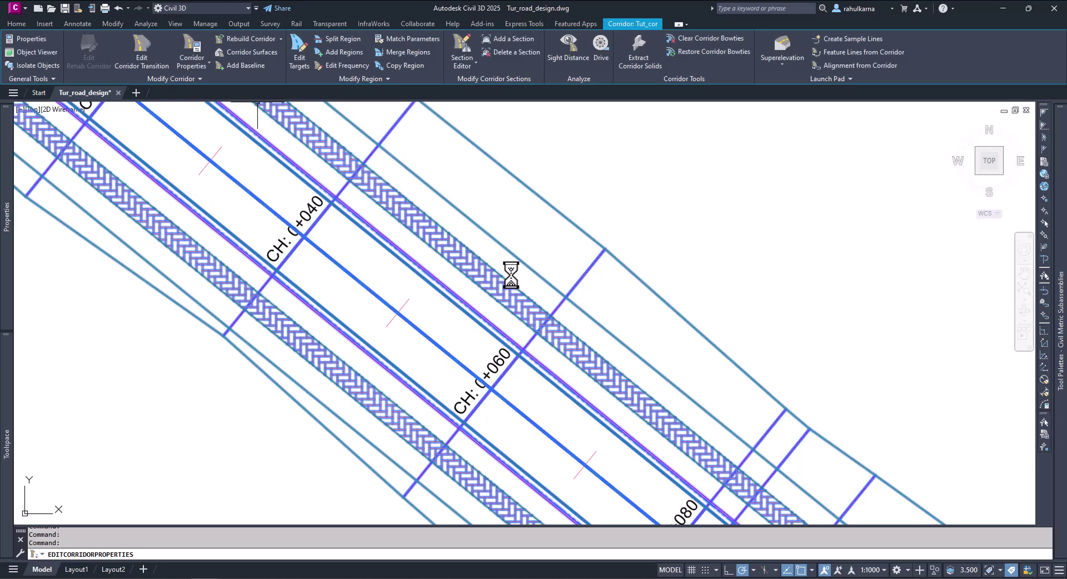
Deselect the corridor and examine the herringbone sidewalk hatch along its length
scroll(736, 377, down, 6)
key(Escape)
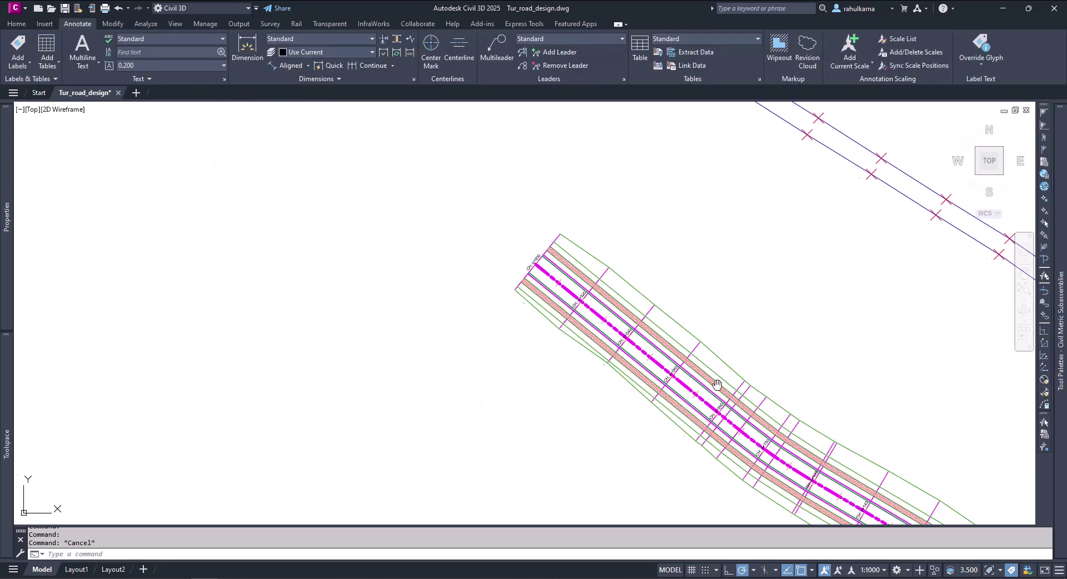
middle_drag(719, 386, 436, 209)
scroll(569, 332, up, 2)
scroll(569, 332, down, 4)
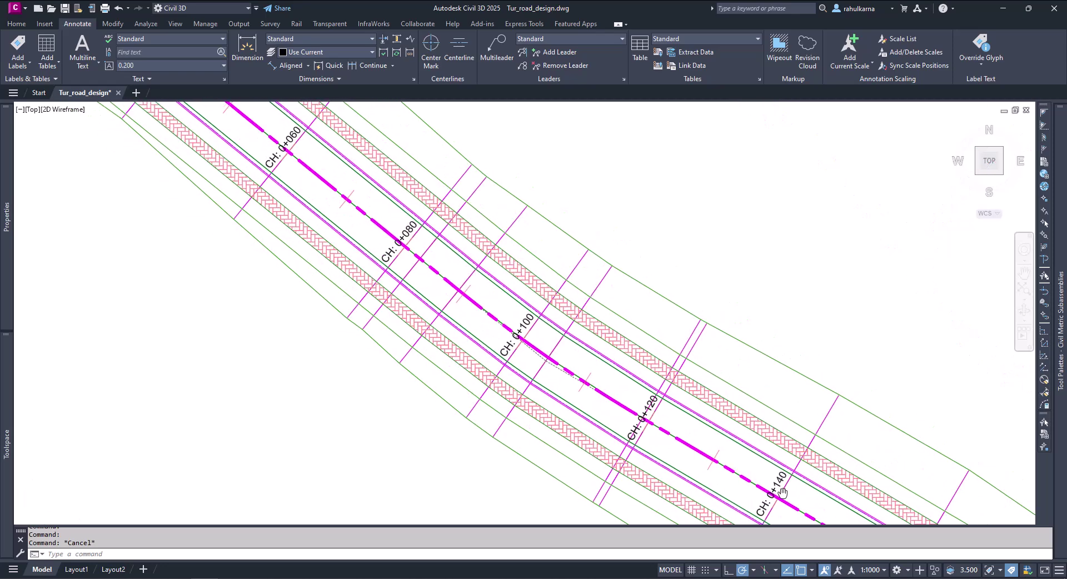
scroll(543, 332, up, 4)
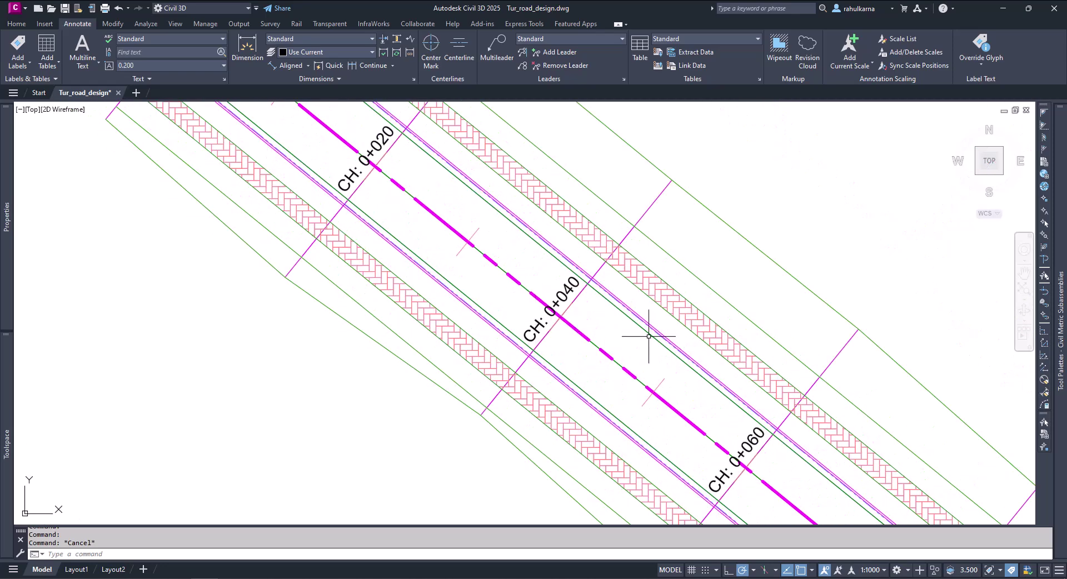
Examine the ETW feature lines along both road edges of the Tut_cor corridor near CH: 0+040
scroll(624, 328, up, 2)
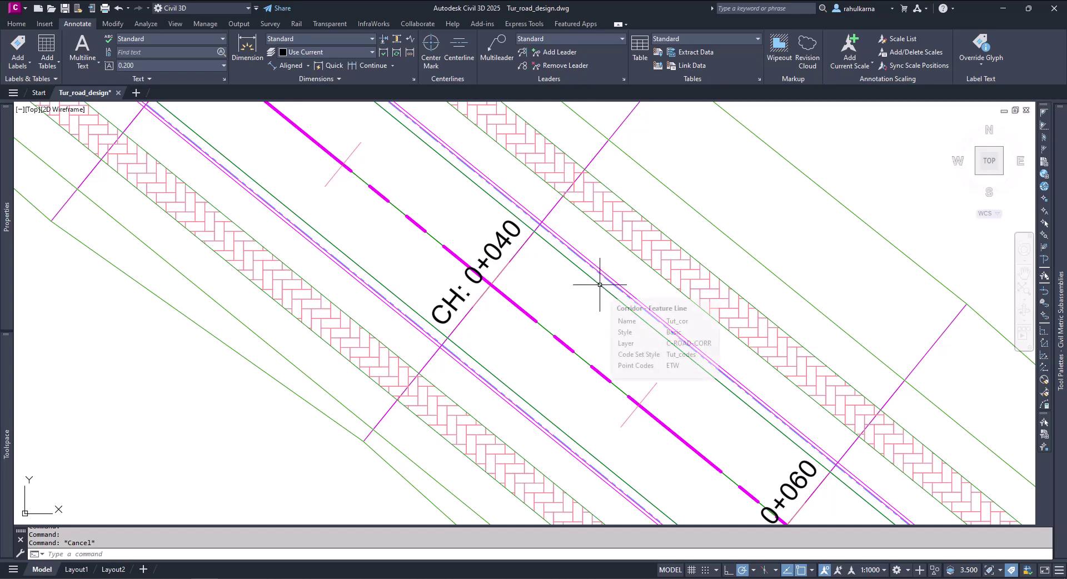
scroll(603, 286, up, 4)
mouse_move(607, 287)
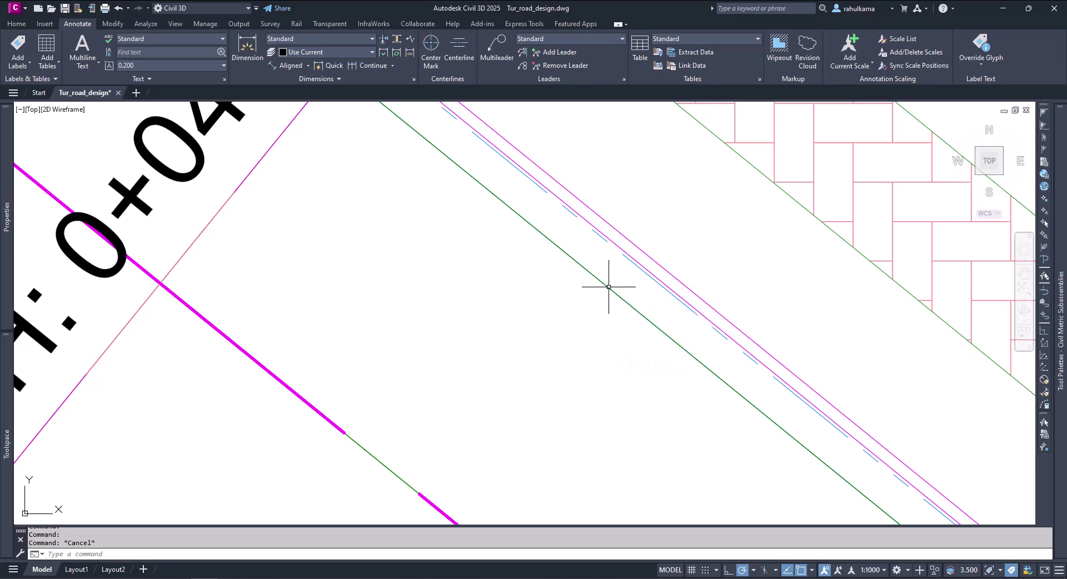
scroll(608, 288, down, 4)
scroll(586, 322, down, 2)
scroll(578, 328, up, 5)
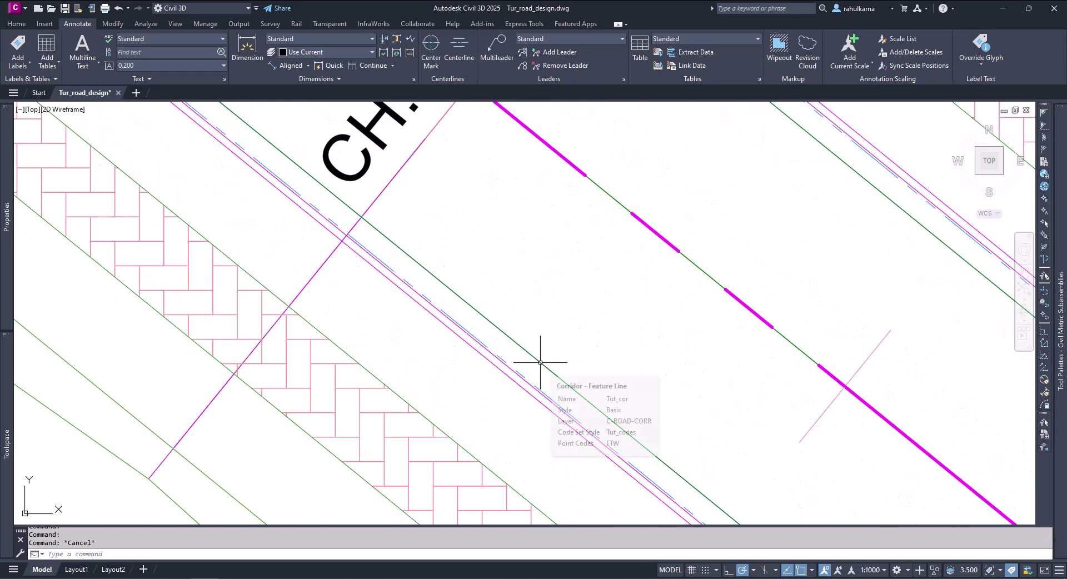
scroll(561, 382, down, 6)
scroll(561, 382, up, 6)
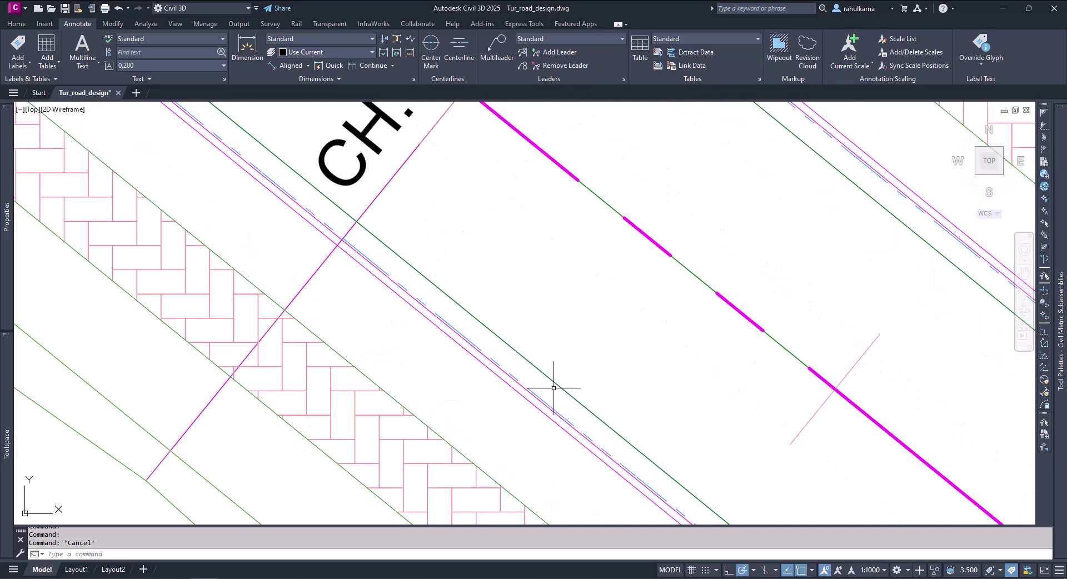
scroll(557, 394, down, 2)
scroll(562, 395, up, 4)
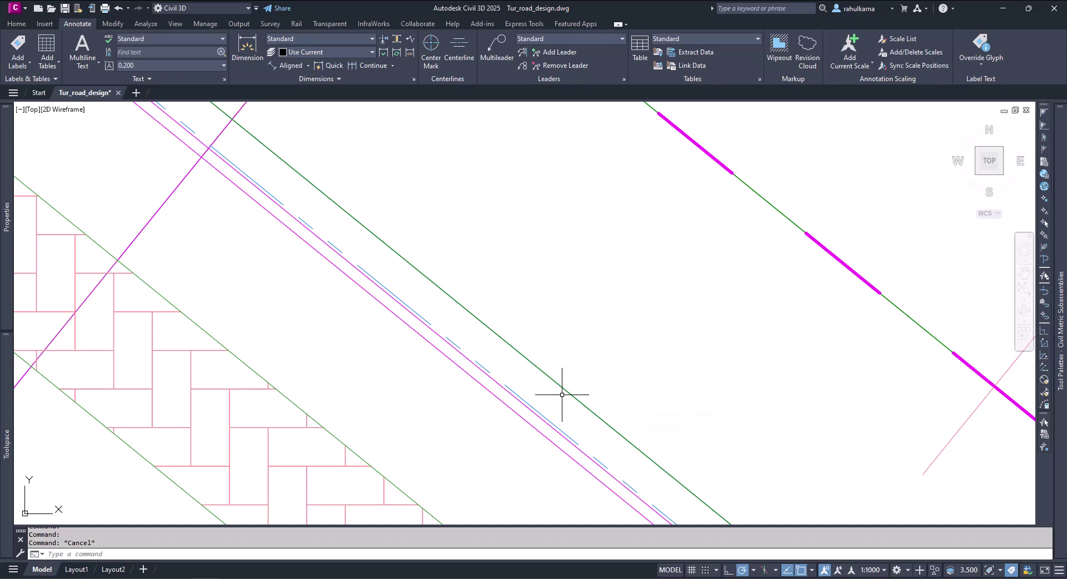
click(556, 384)
scroll(556, 383, down, 4)
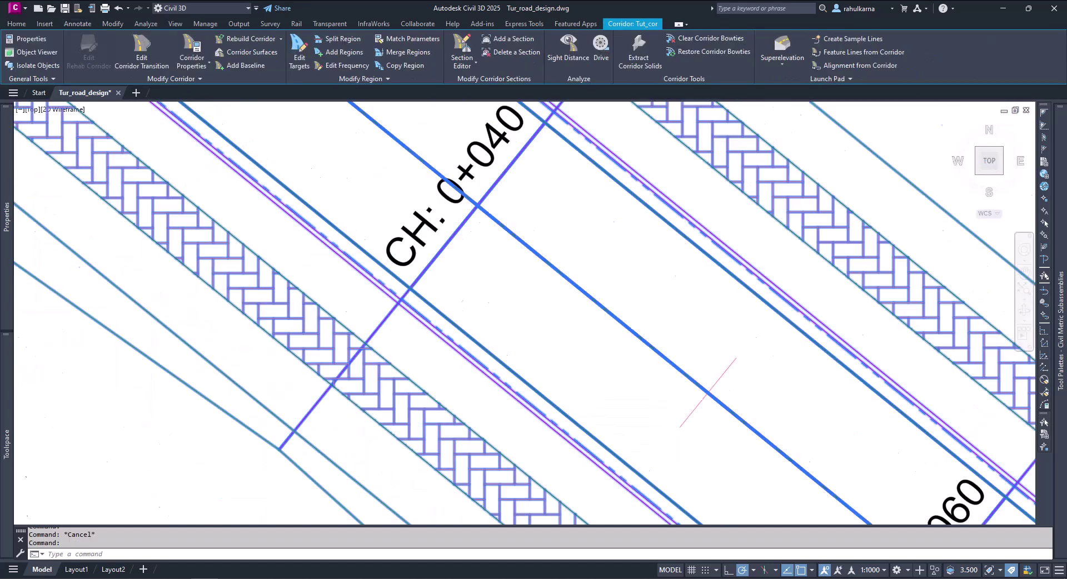
scroll(520, 378, up, 5)
key(Escape)
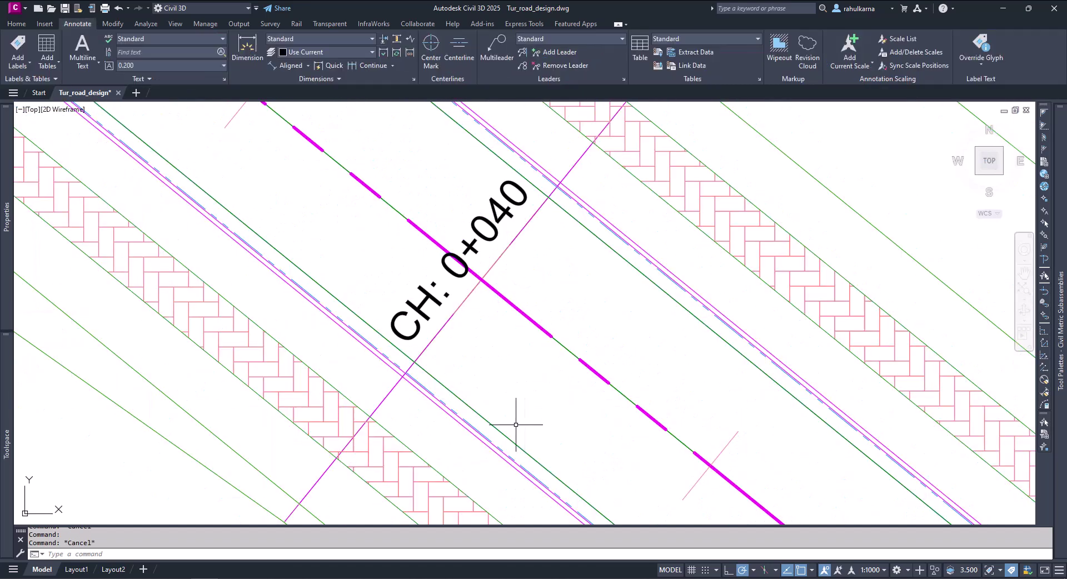
Select the Tut_cor corridor and open its corridor properties at the code set style settings
click(511, 424)
scroll(517, 417, down, 4)
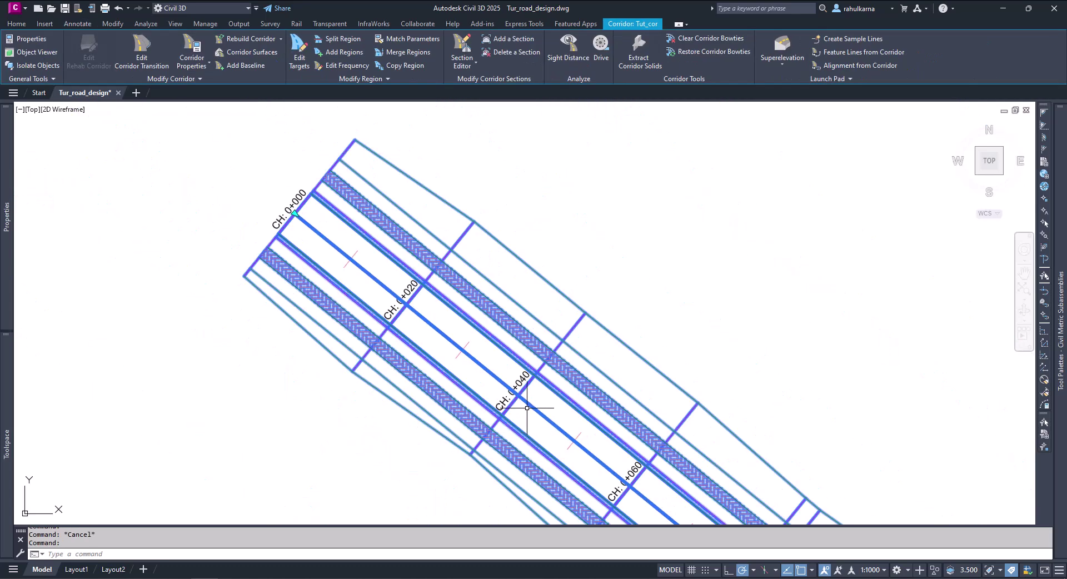
scroll(525, 407, up, 3)
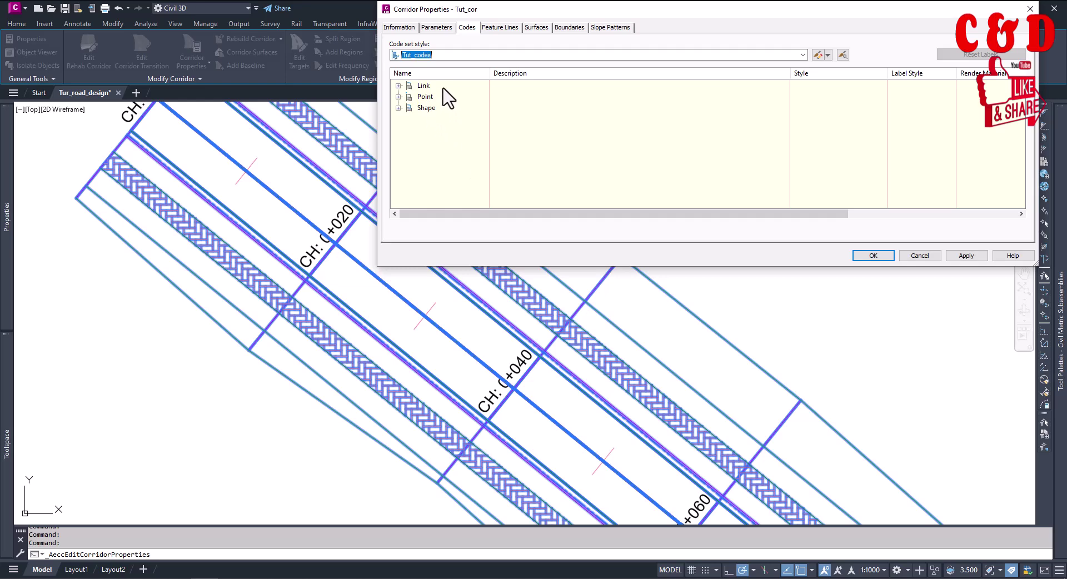
In the feature line settings of Tut_cor, open the style choice for the ETW code
click(488, 29)
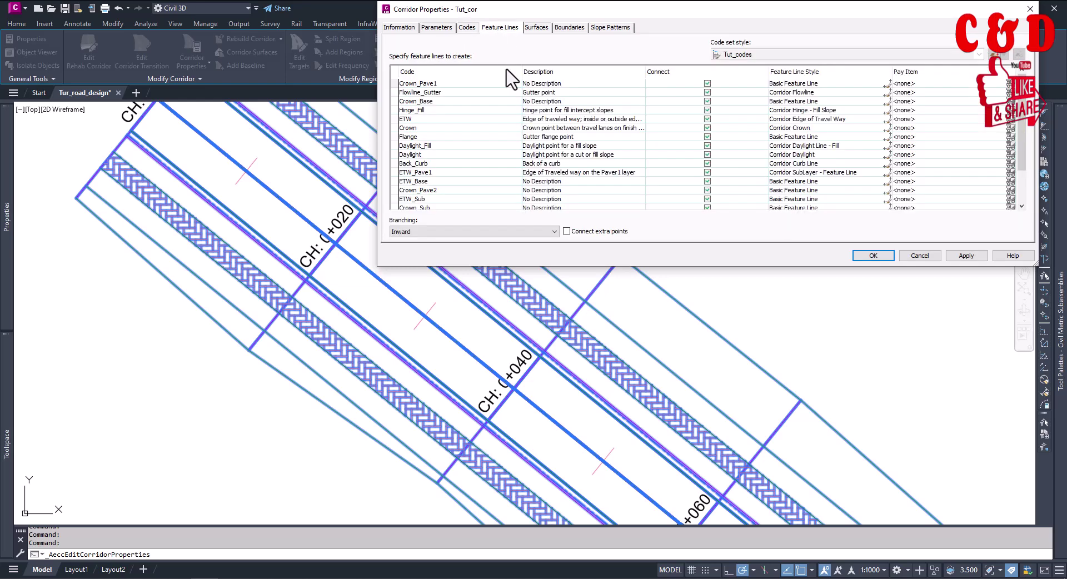
click(416, 119)
click(608, 119)
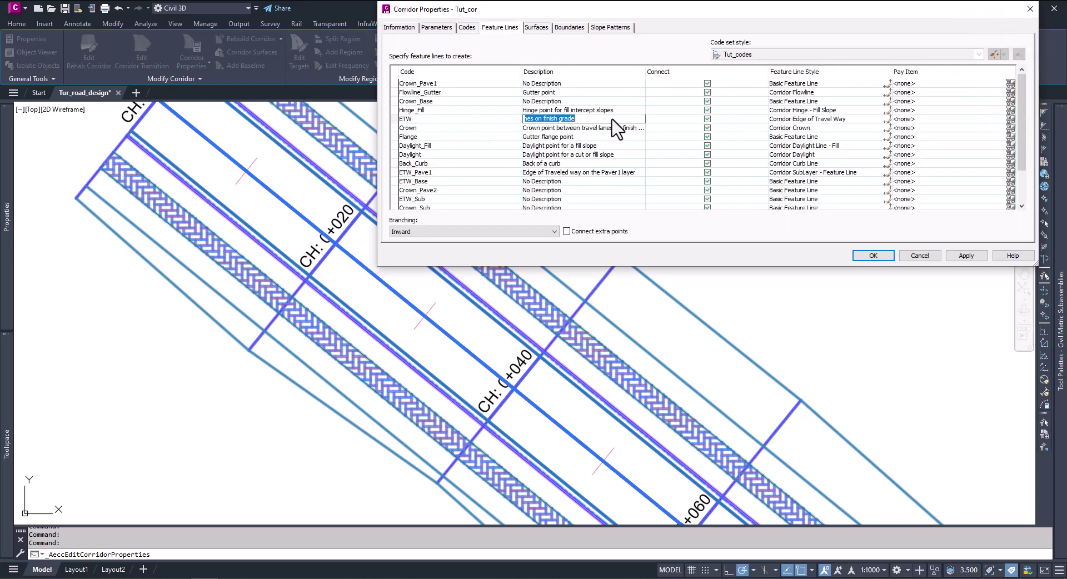
click(445, 120)
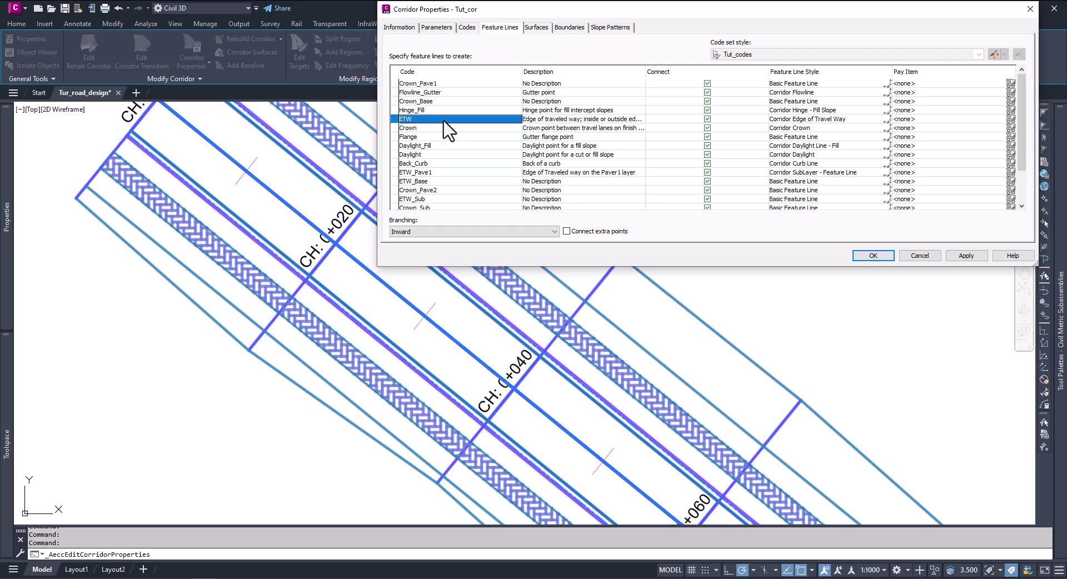
click(802, 119)
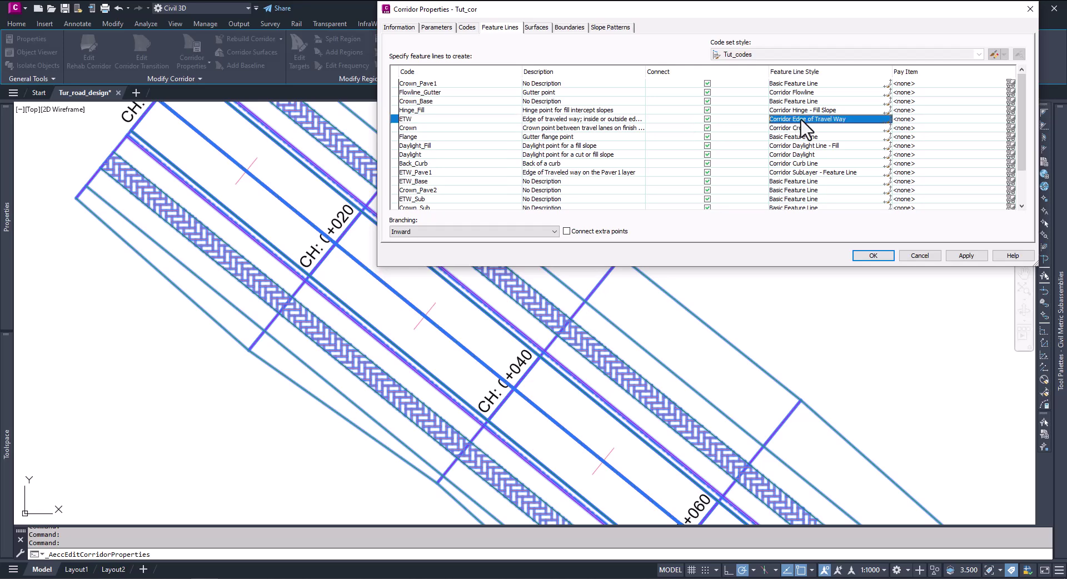
click(887, 119)
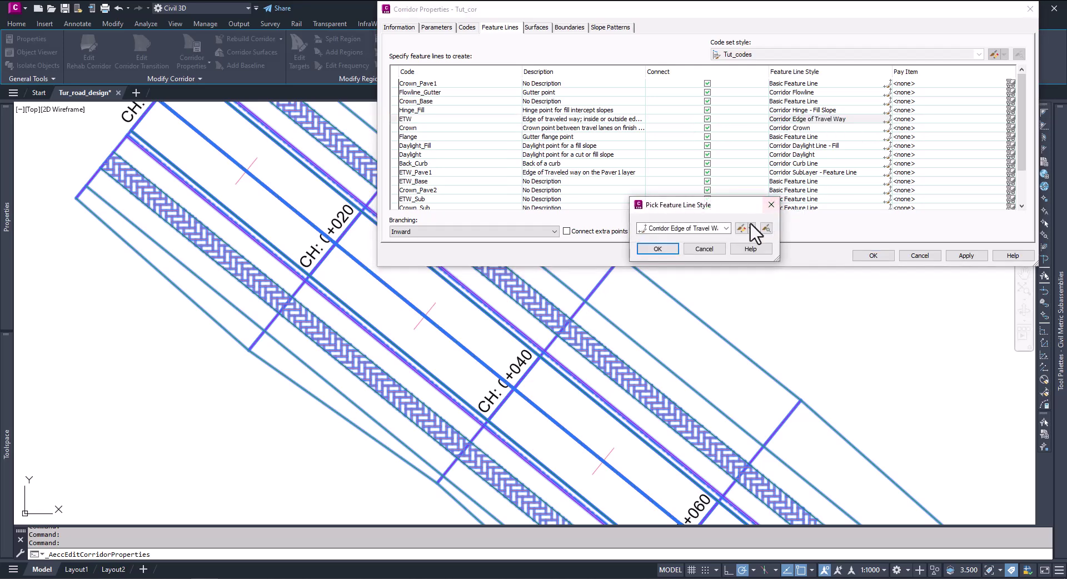
Copy the Corridor Edge of Travel Way feature line style and name the copy Tut_ETW
click(695, 229)
click(694, 230)
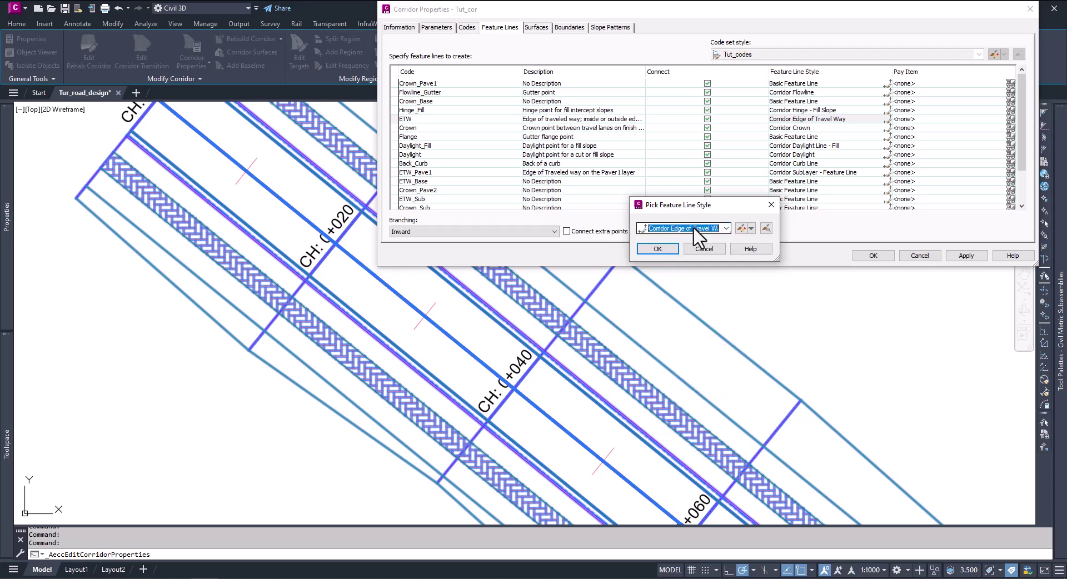
click(751, 229)
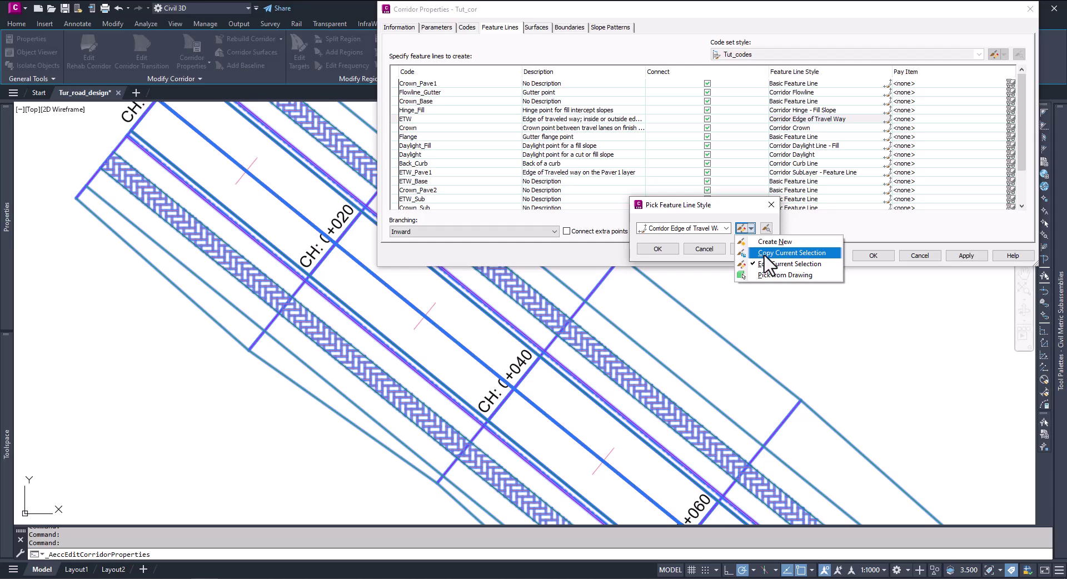
click(766, 253)
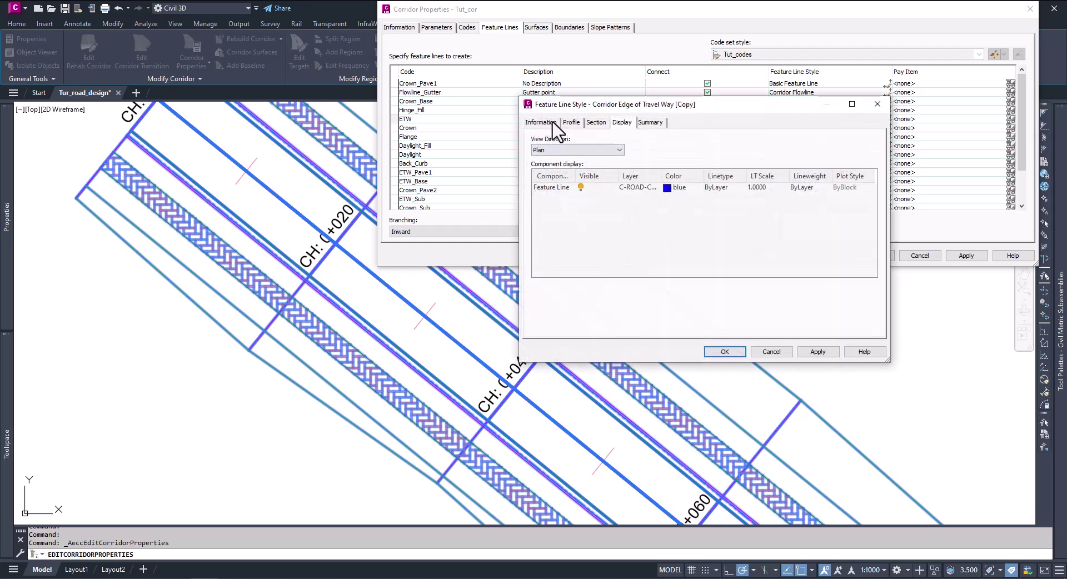
click(559, 123)
drag(631, 149, 542, 167)
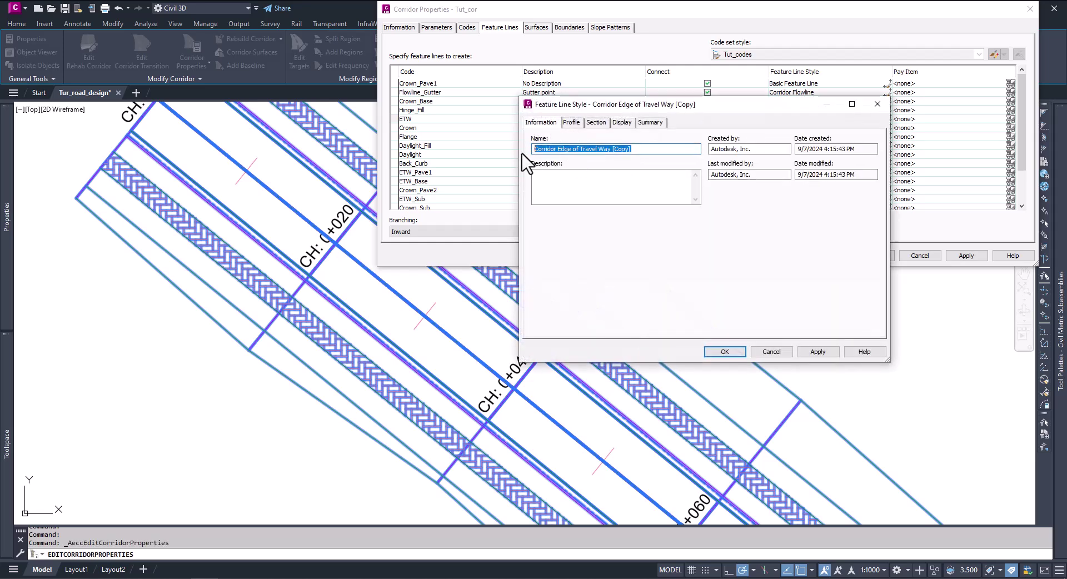
key(BackSpace)
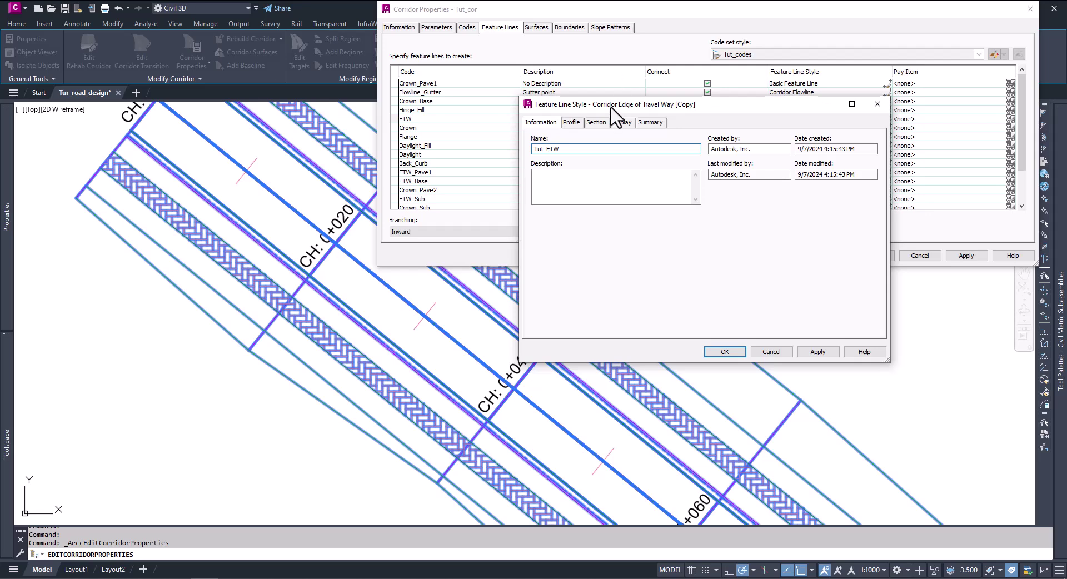
Set the plan display colour of the Tut_ETW feature line to green
click(618, 125)
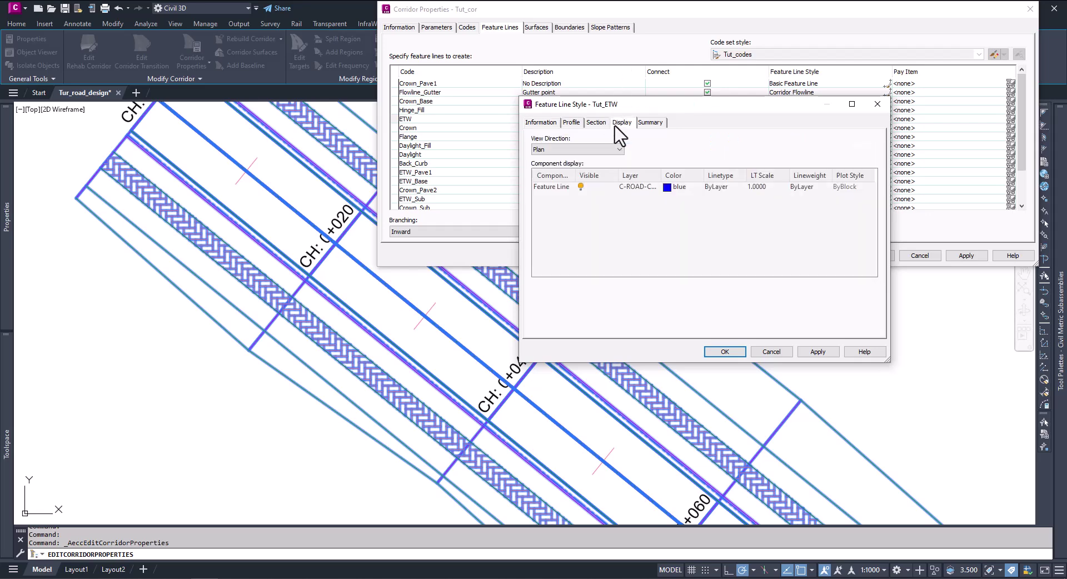
click(667, 187)
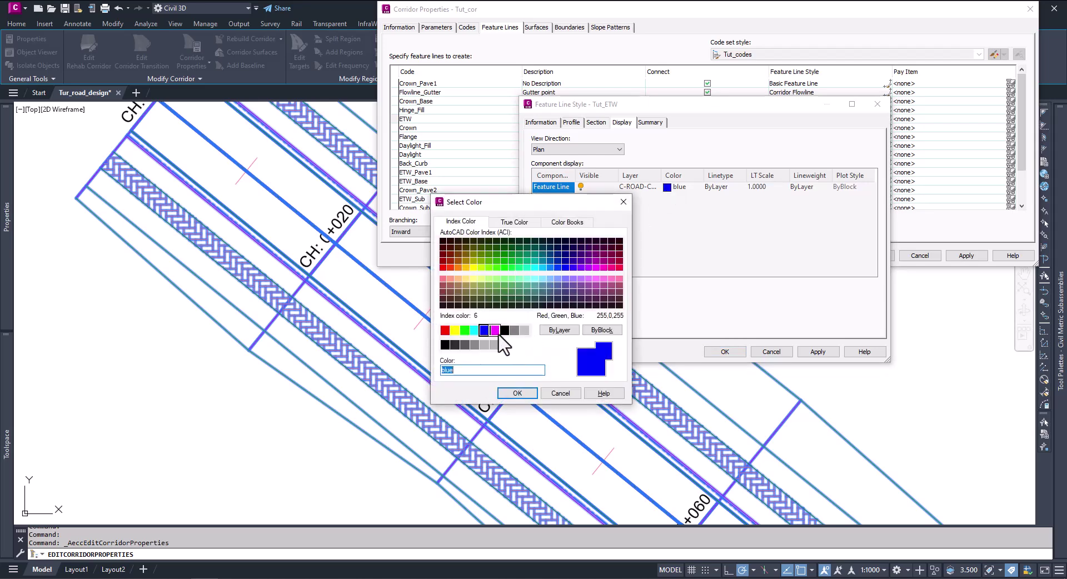
click(465, 331)
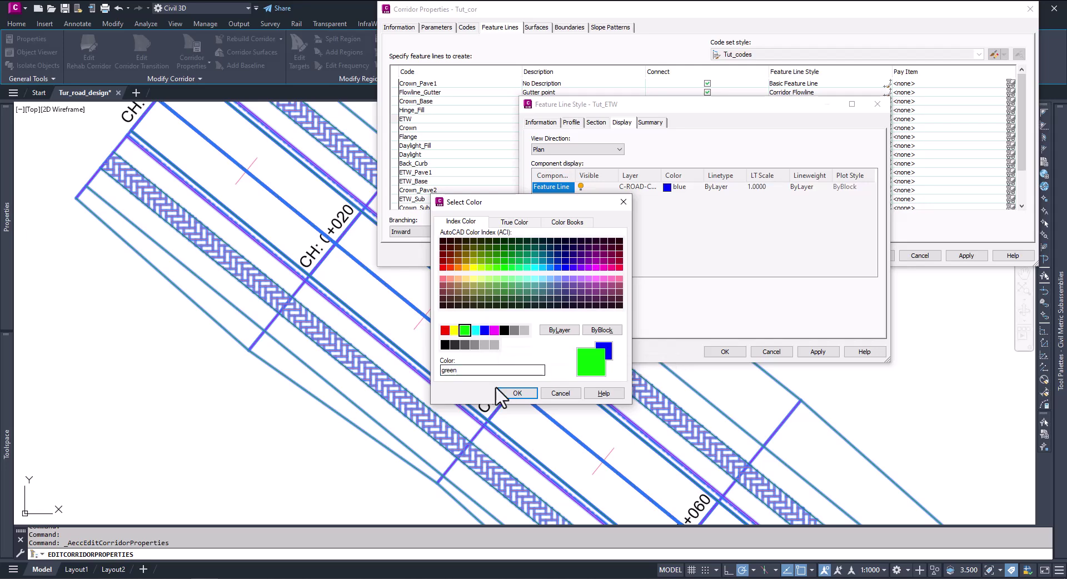
click(521, 396)
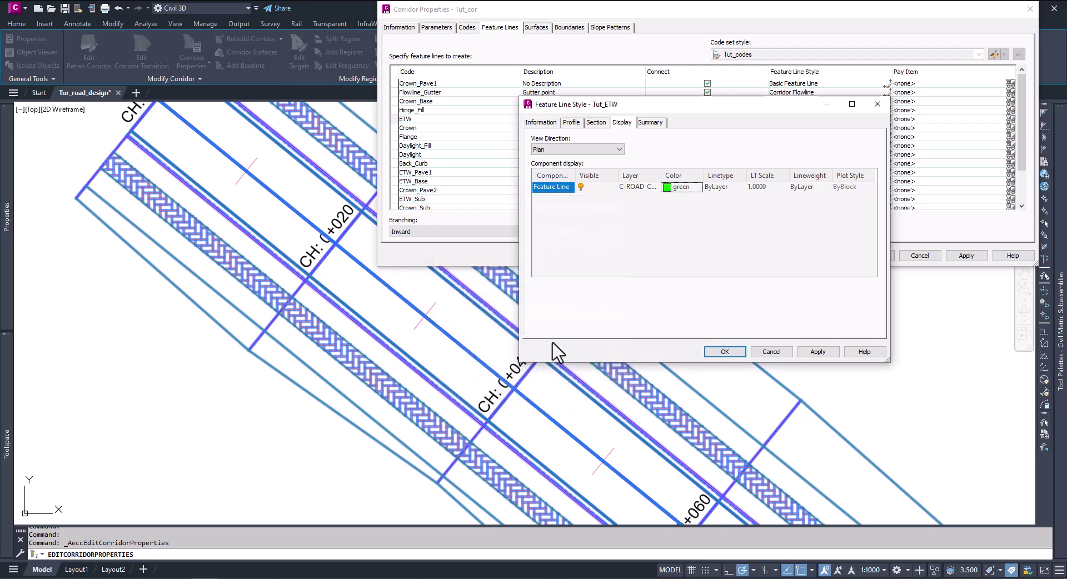
Set the plan display colour of the Tut_ETW feature line to index 250, apply it and accept the style
click(694, 188)
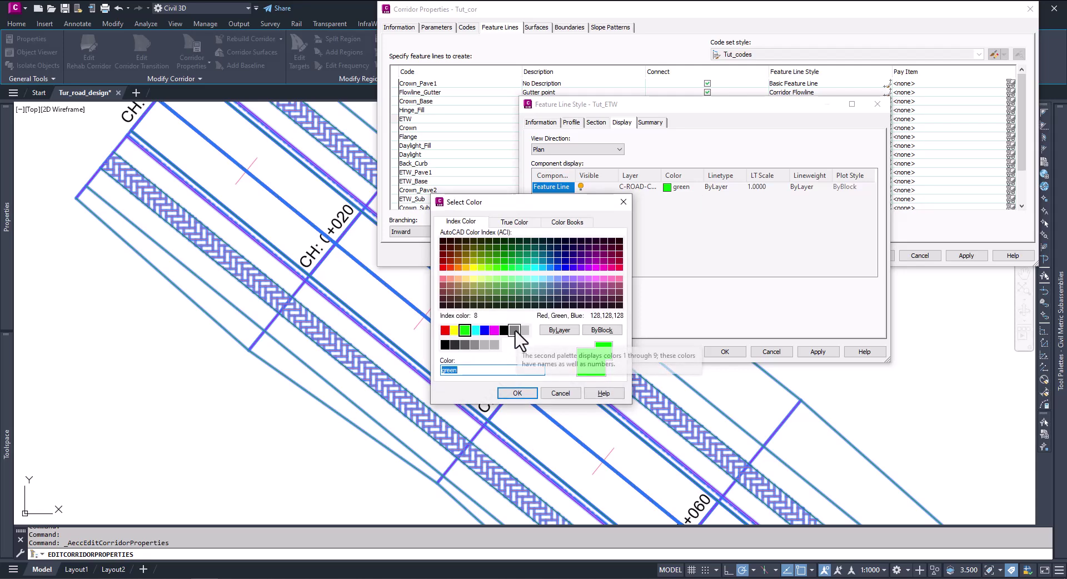
click(444, 344)
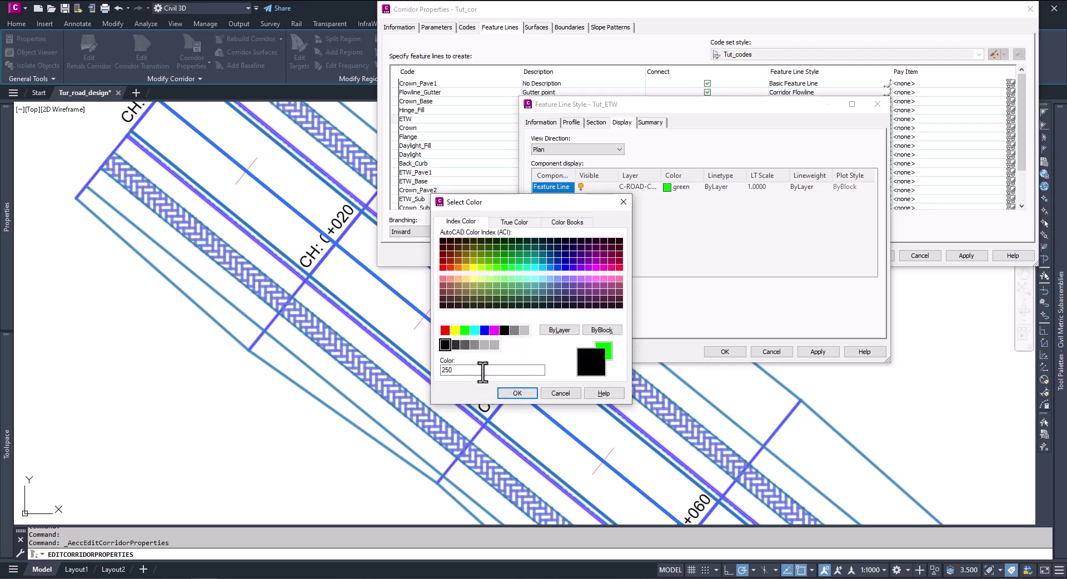
click(517, 393)
click(819, 352)
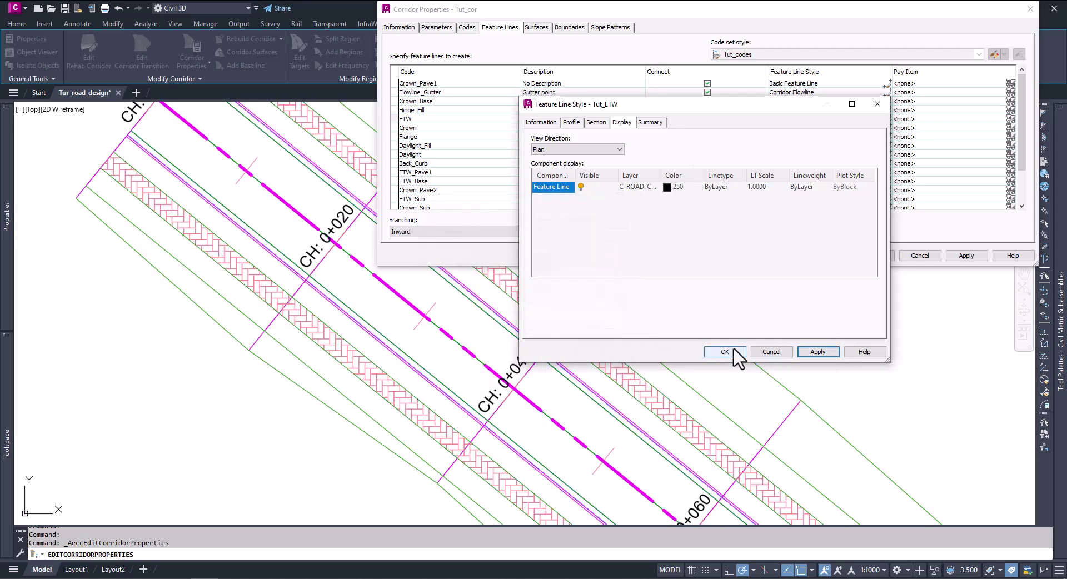
click(725, 352)
Assign Tut_ETW to the ETW code, apply it to the corridor and close the corridor properties
click(665, 251)
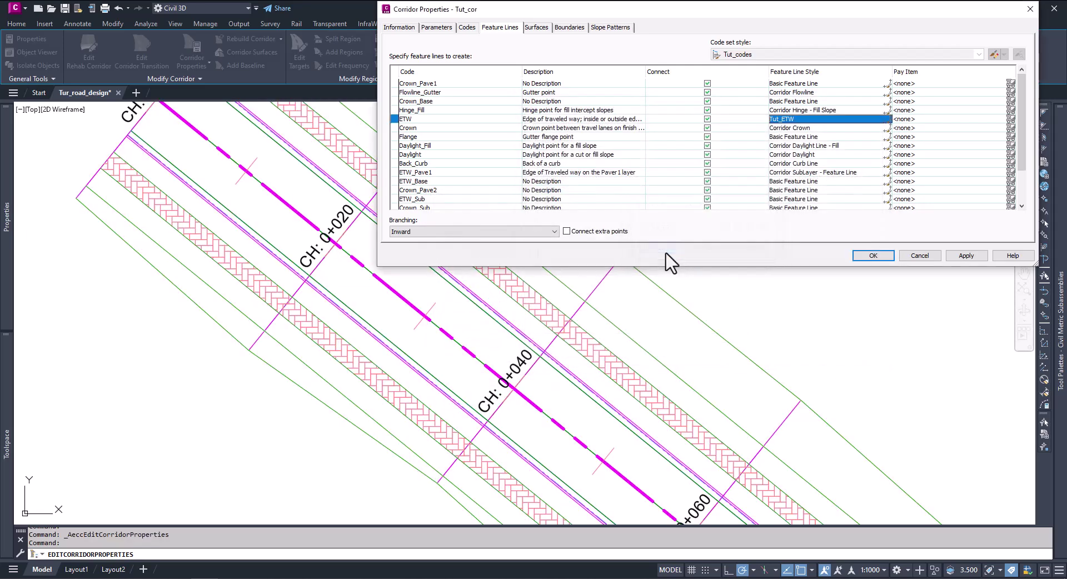
click(965, 256)
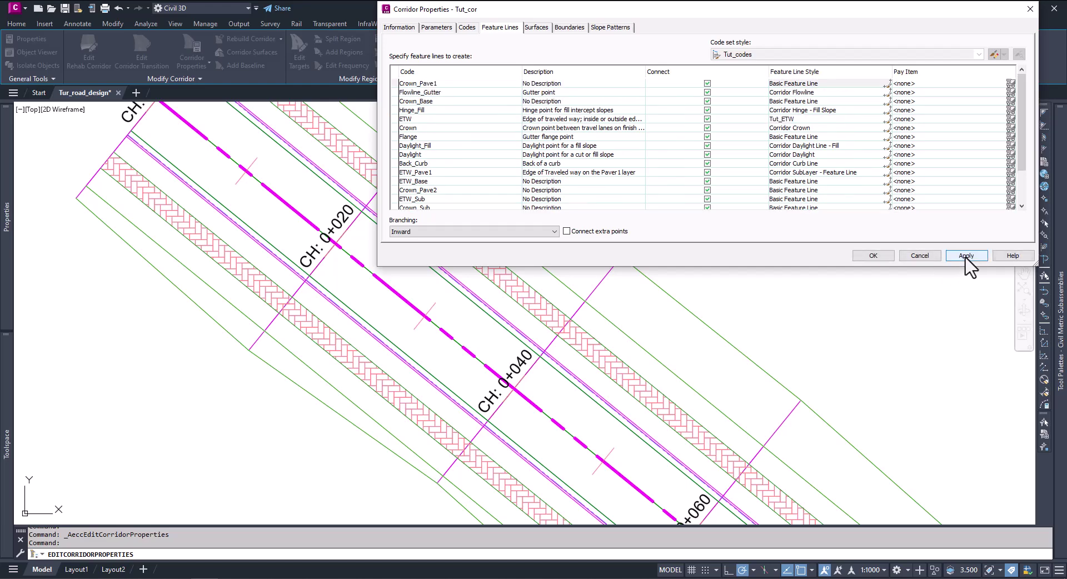
click(871, 256)
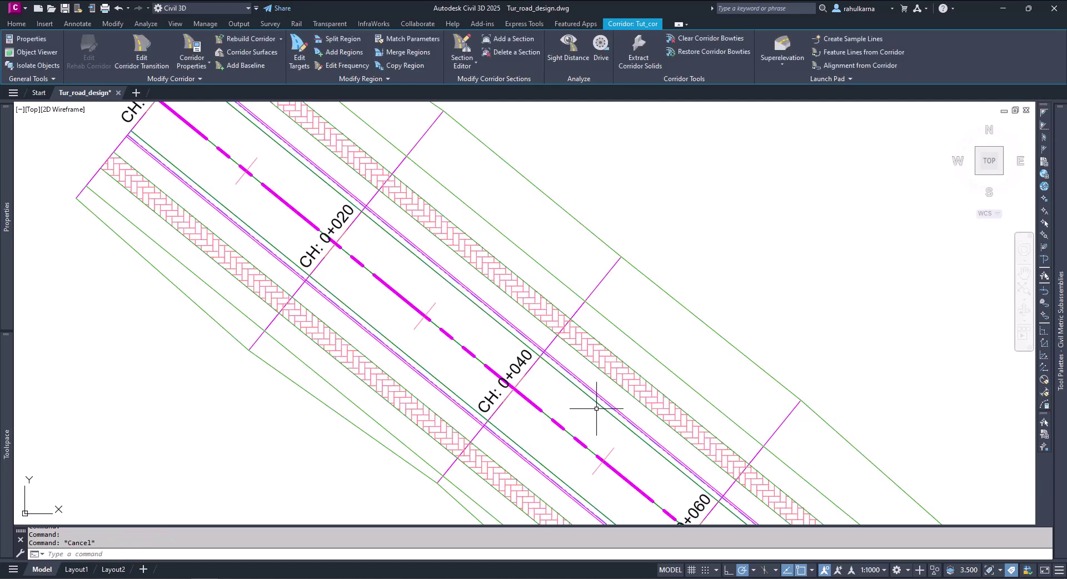
Inspect the code and style of the feature line along the road edge of Tut_cor near CH: 0+040
scroll(597, 409, up, 10)
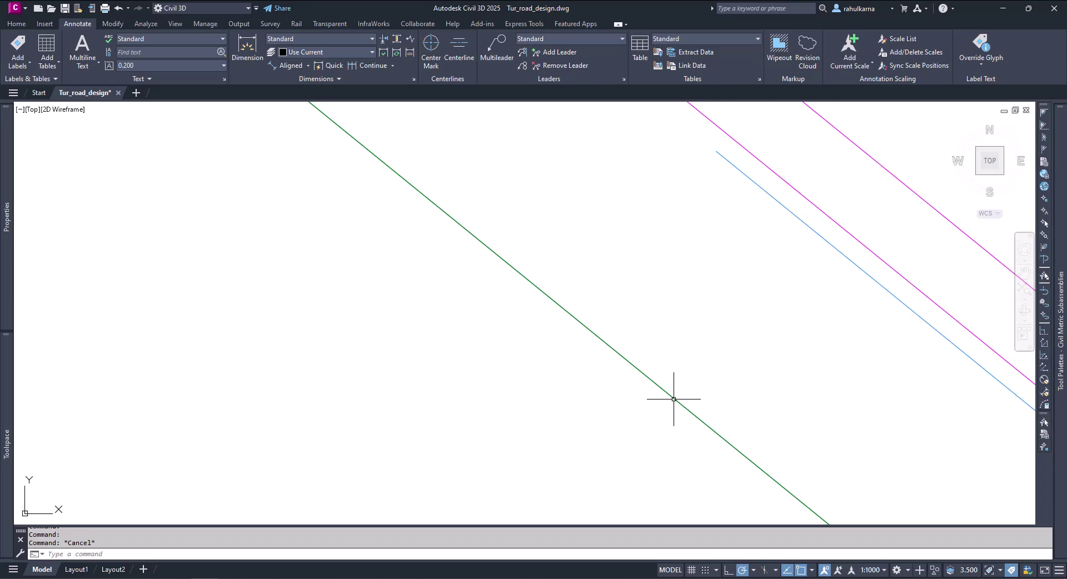
mouse_move(674, 399)
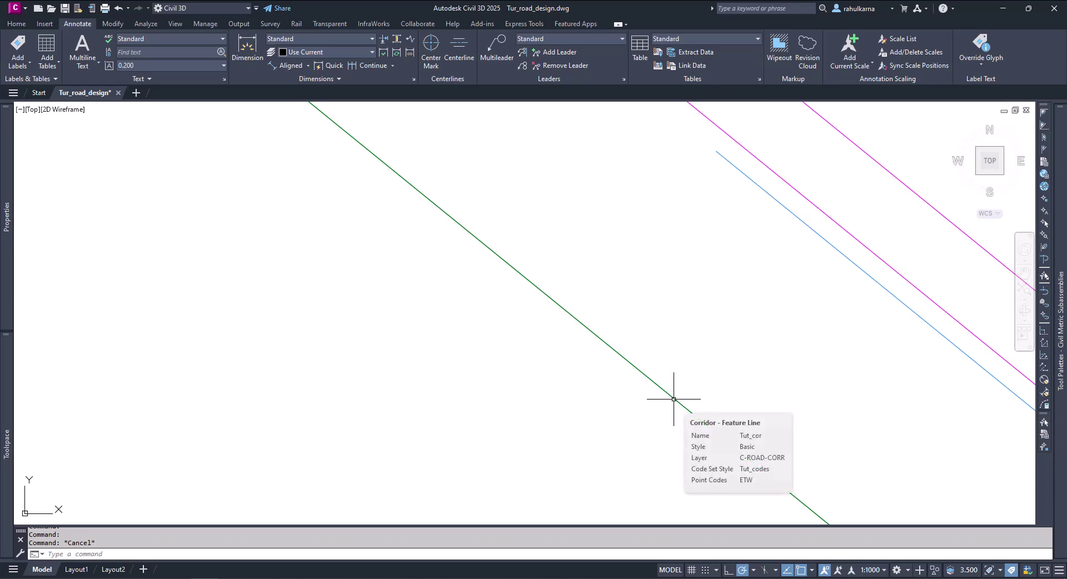
click(674, 399)
scroll(612, 432, up, 5)
scroll(565, 417, down, 7)
scroll(492, 375, up, 4)
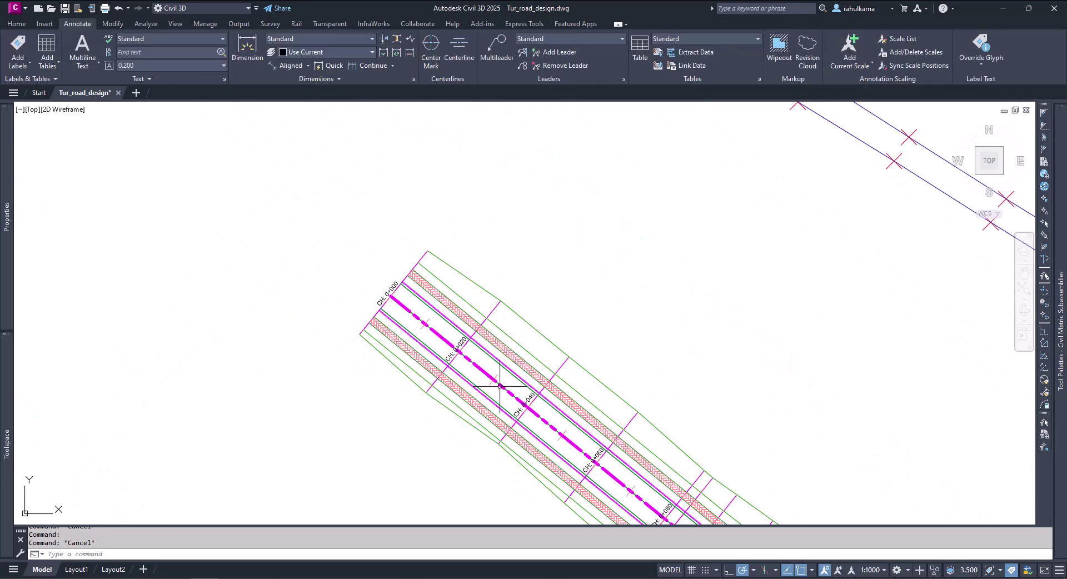
Examine the point codes in the road assembly where the curb and gutter meets the pavement edge
scroll(497, 392, down, 8)
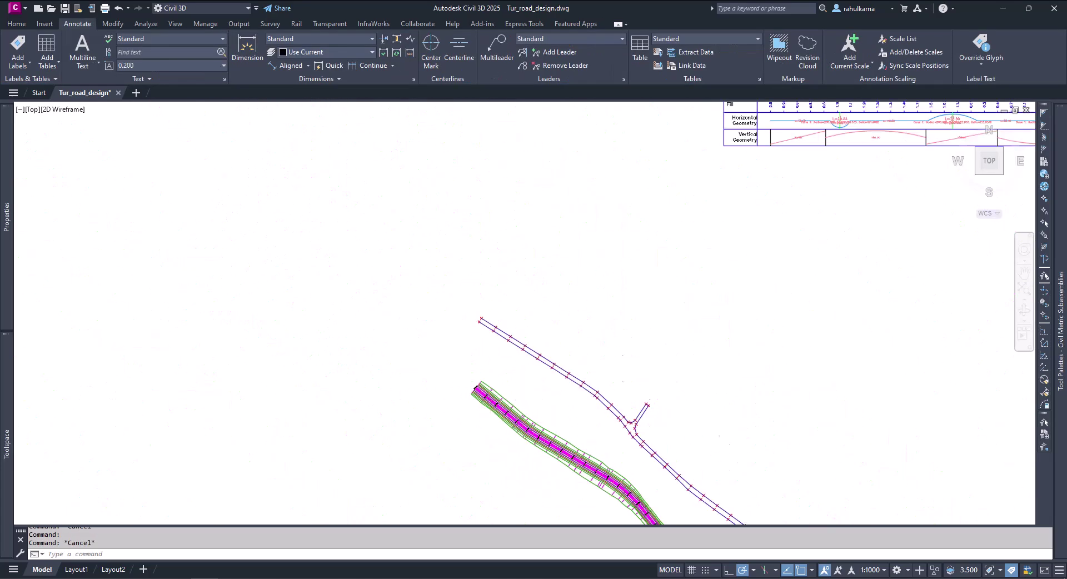
scroll(932, 334, down, 2)
middle_drag(932, 334, 333, 417)
scroll(717, 333, up, 9)
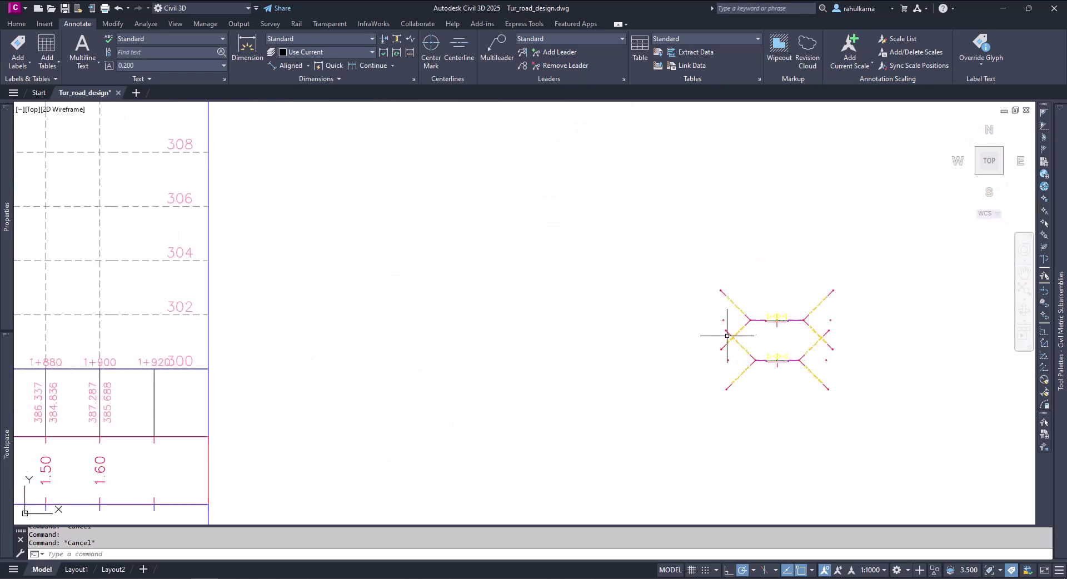
scroll(739, 329, up, 6)
scroll(807, 301, up, 10)
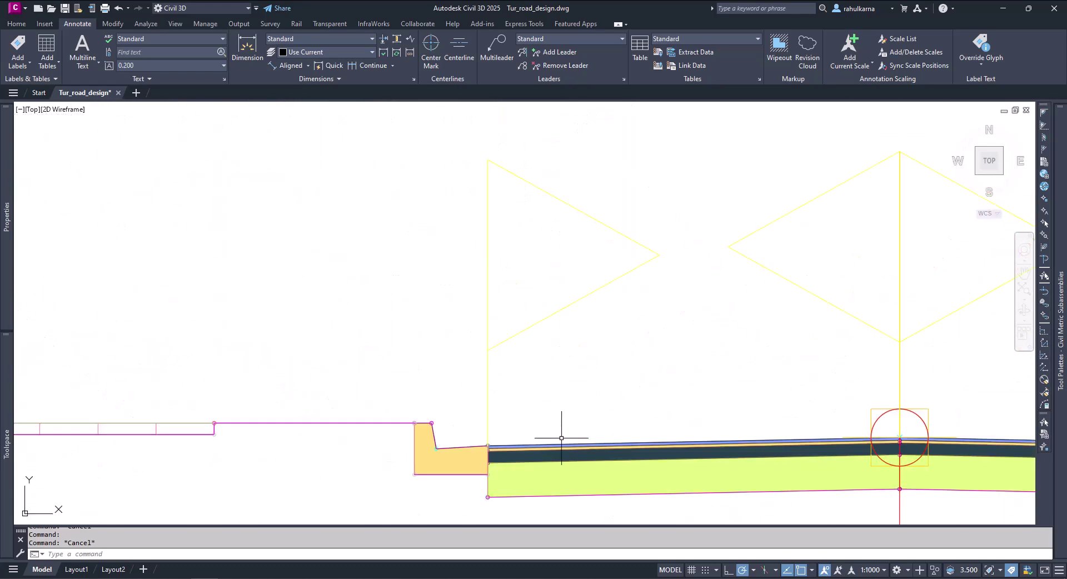
mouse_move(593, 335)
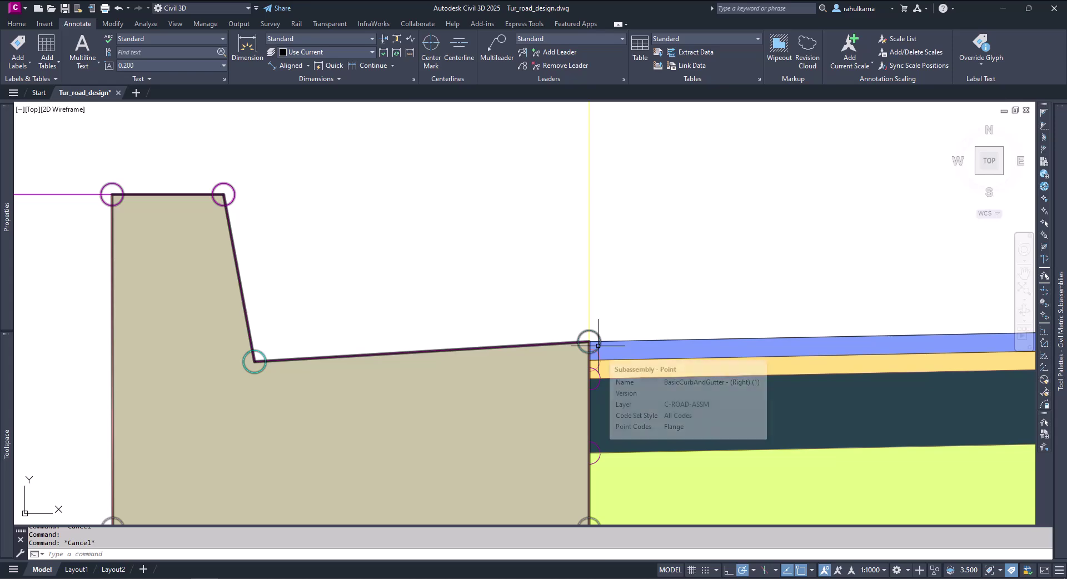
scroll(638, 295, down, 10)
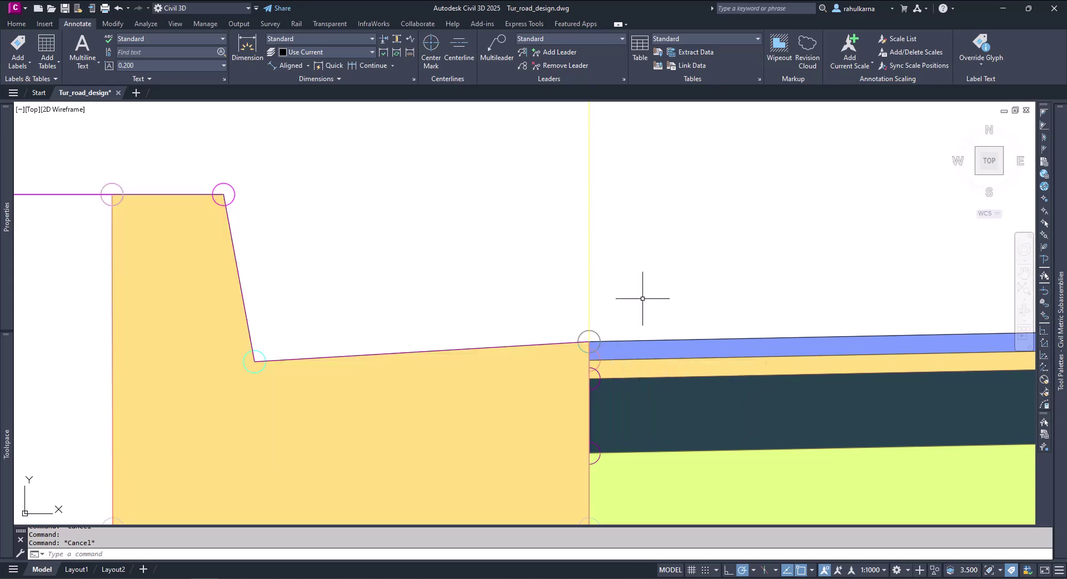
Select the Tut_cor corridor near CH: 0+020 and reopen its corridor properties at the feature line settings
scroll(701, 382, down, 4)
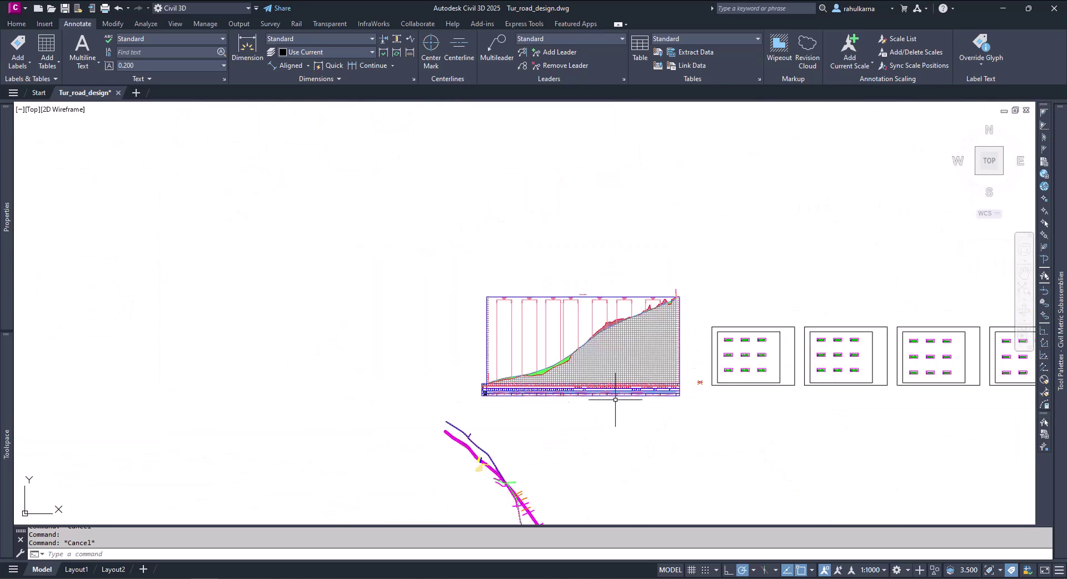
scroll(470, 452, up, 8)
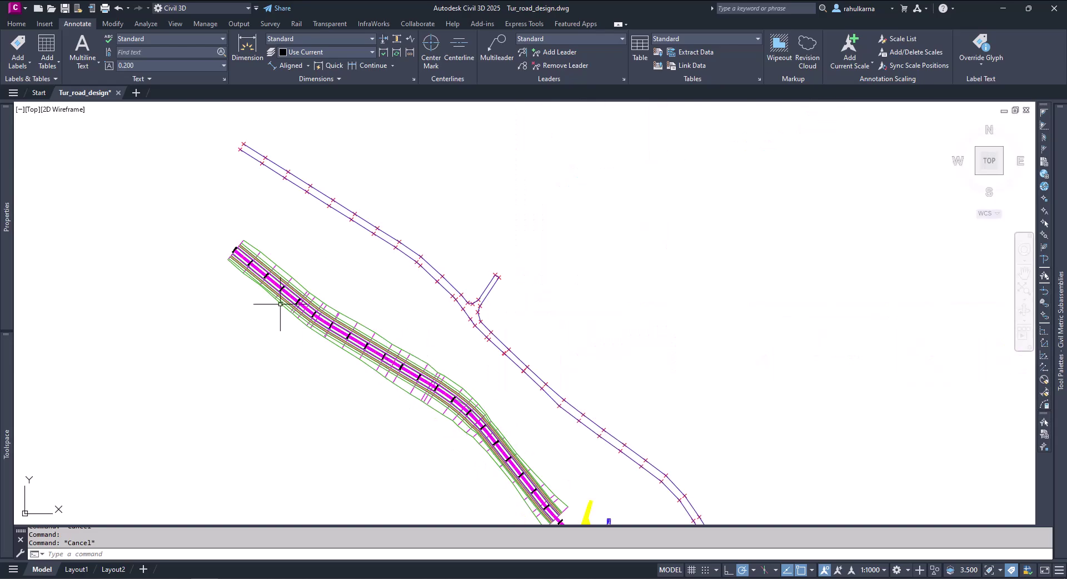
scroll(239, 267, up, 5)
scroll(342, 284, up, 3)
scroll(589, 320, up, 2)
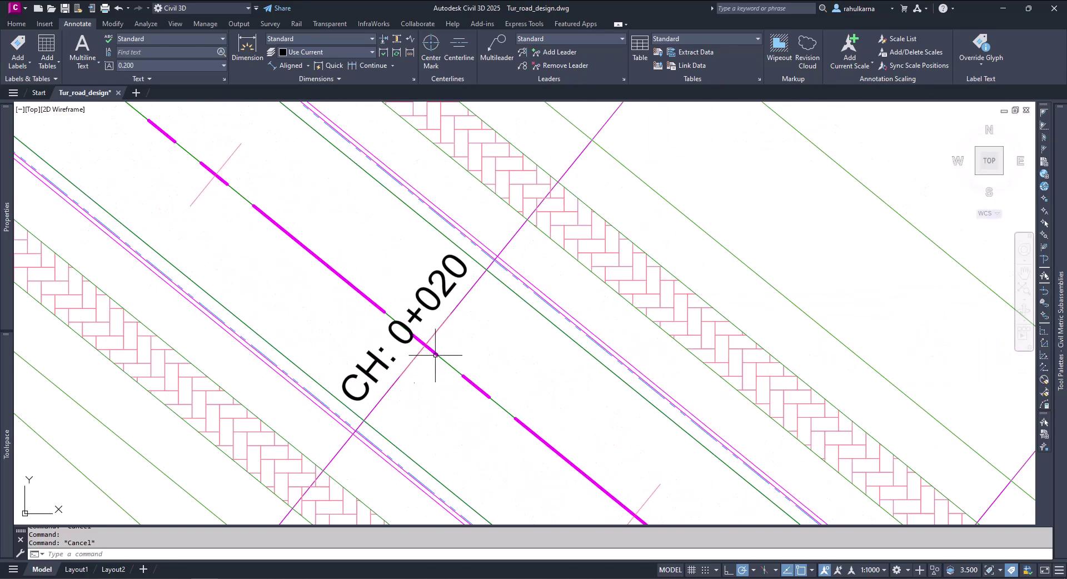
scroll(556, 342, up, 1)
scroll(542, 317, up, 2)
scroll(551, 333, down, 2)
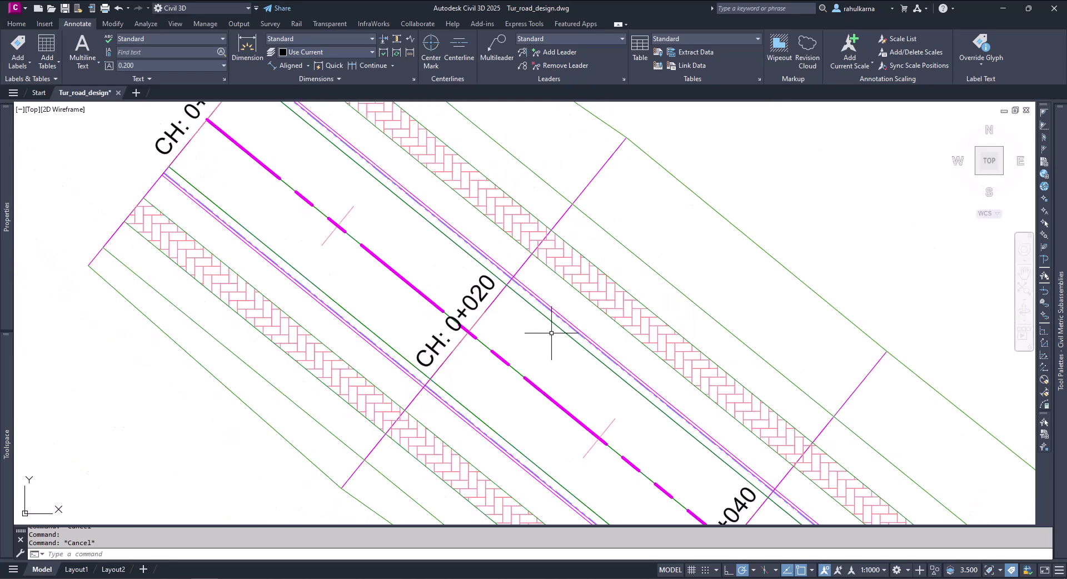
middle_drag(560, 360, 529, 352)
scroll(549, 348, up, 2)
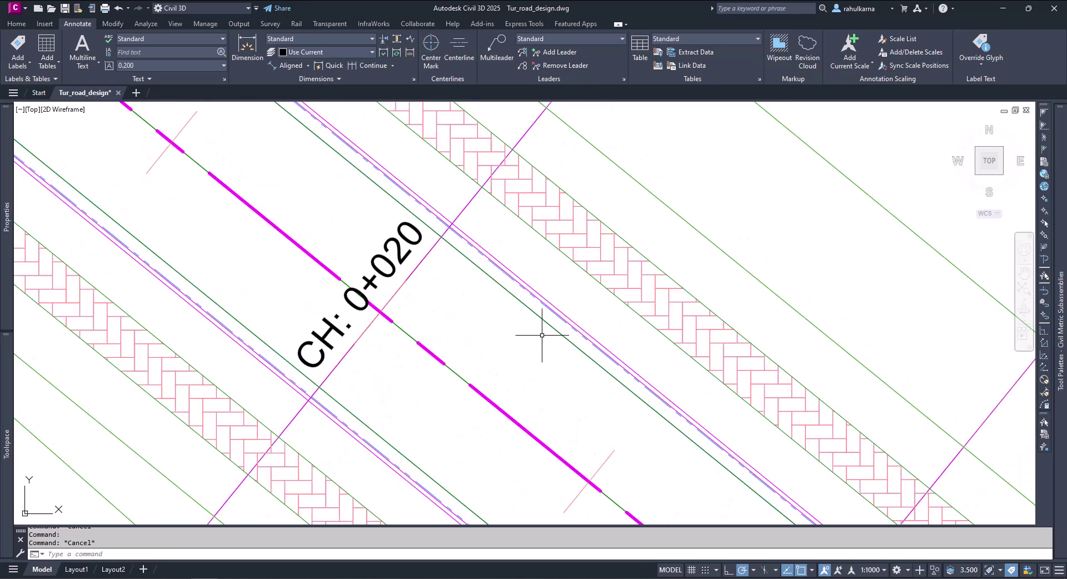
click(538, 318)
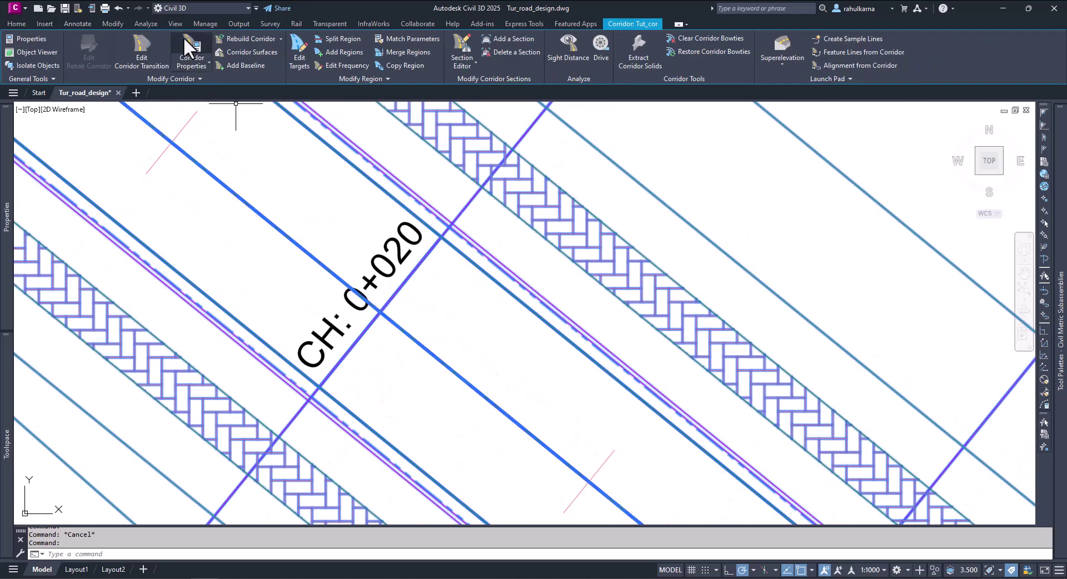
click(189, 49)
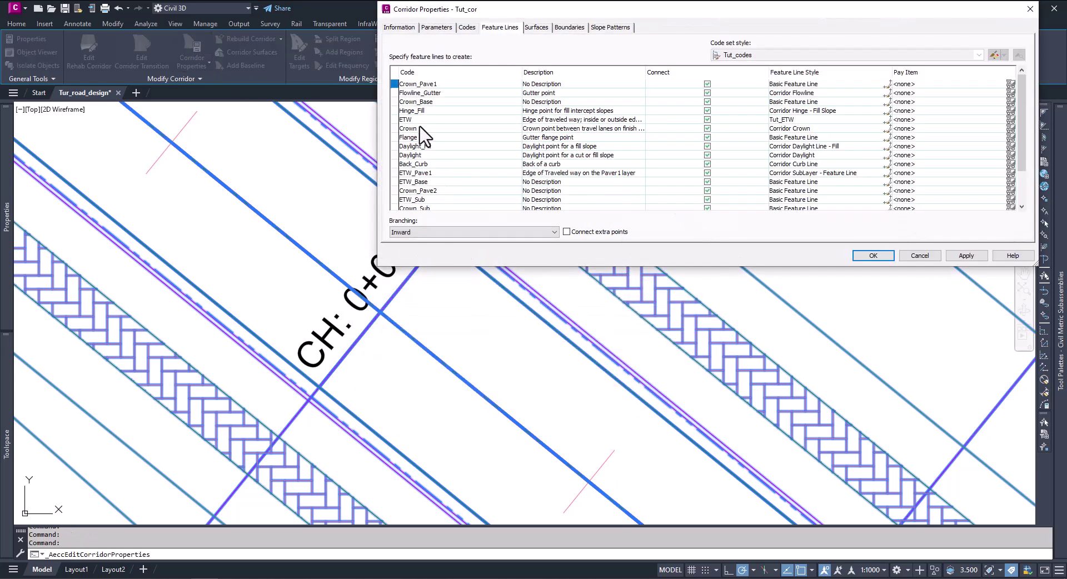
Review the corridor's feature line codes including Back_Curb, leave the properties unchanged, and examine the road-edge lines near CH: 0+020
click(425, 166)
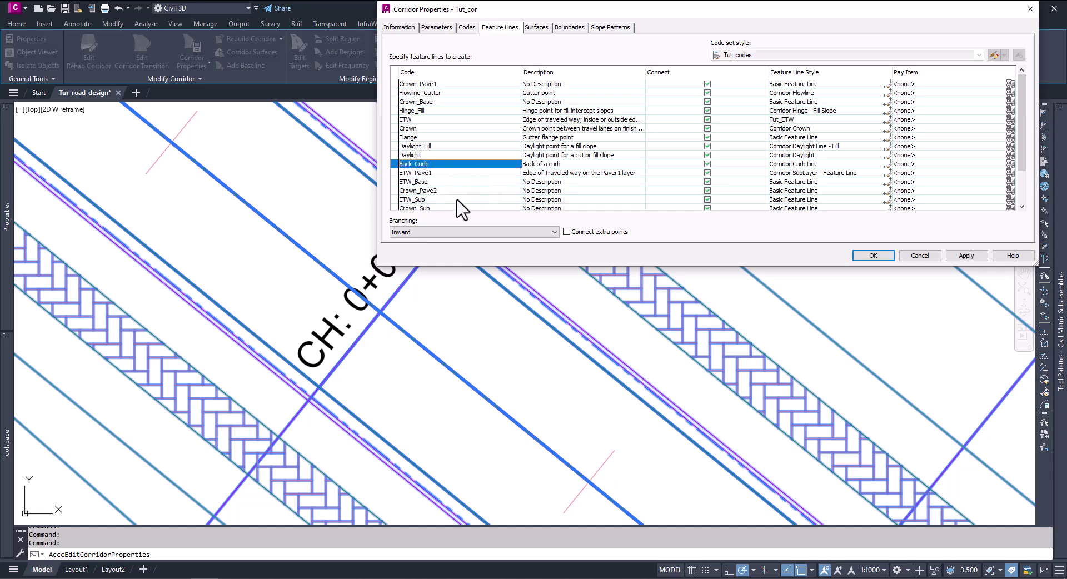
scroll(461, 210, down, 2)
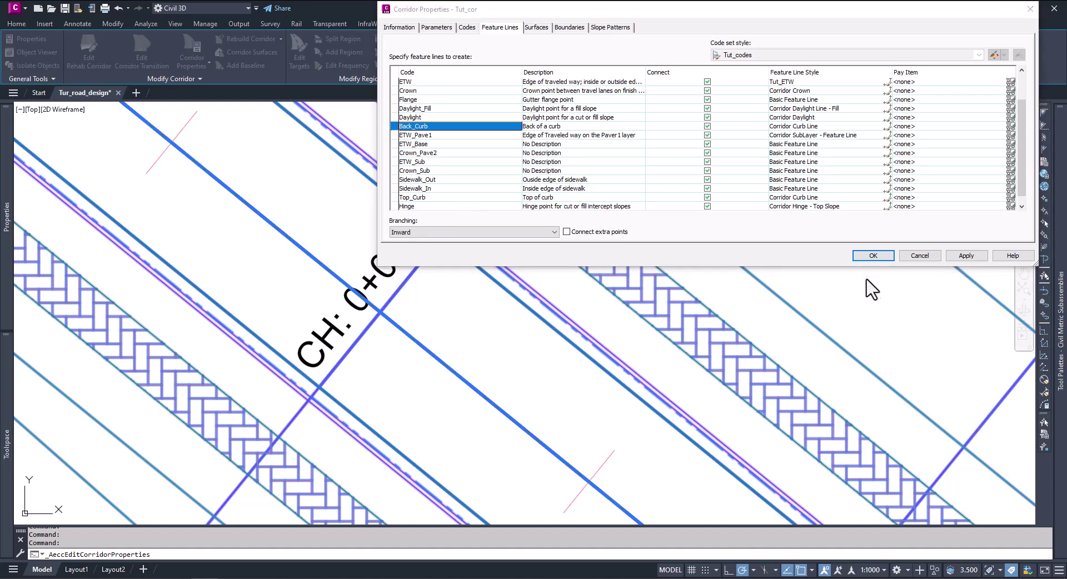
click(920, 256)
key(Escape)
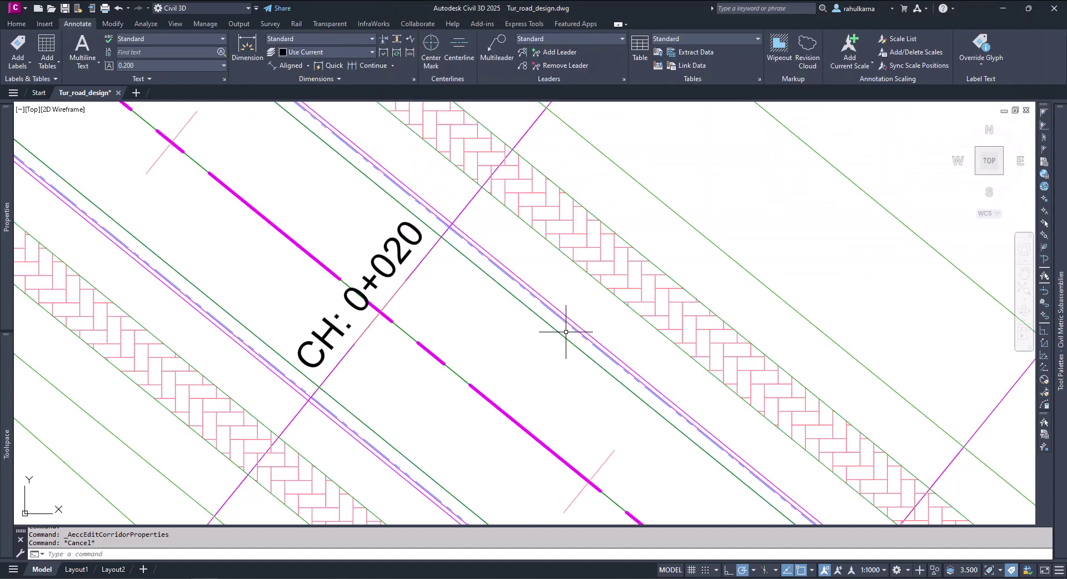
scroll(565, 398, up, 3)
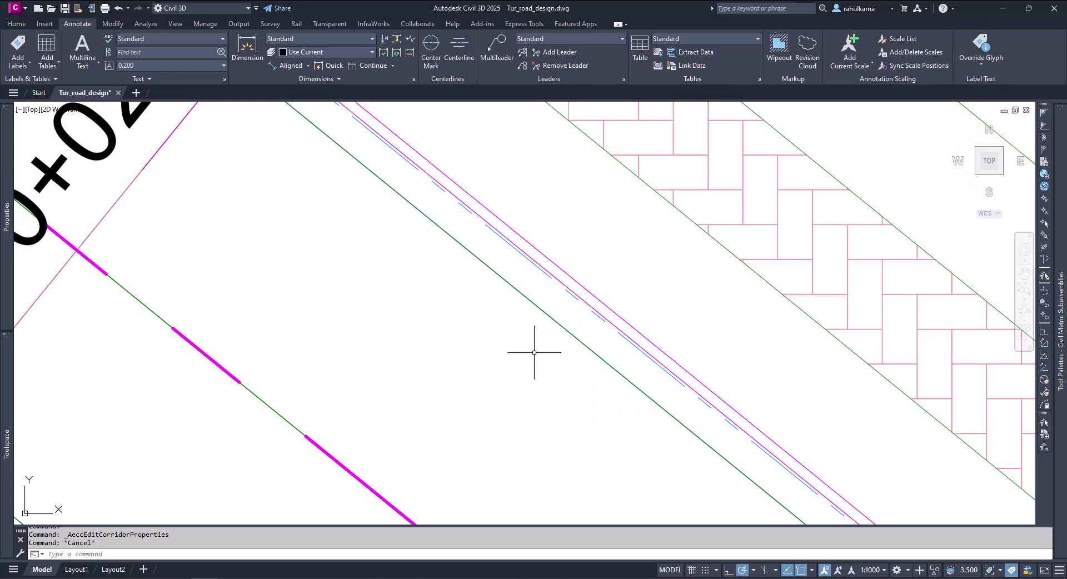
scroll(536, 351, down, 4)
scroll(535, 358, up, 4)
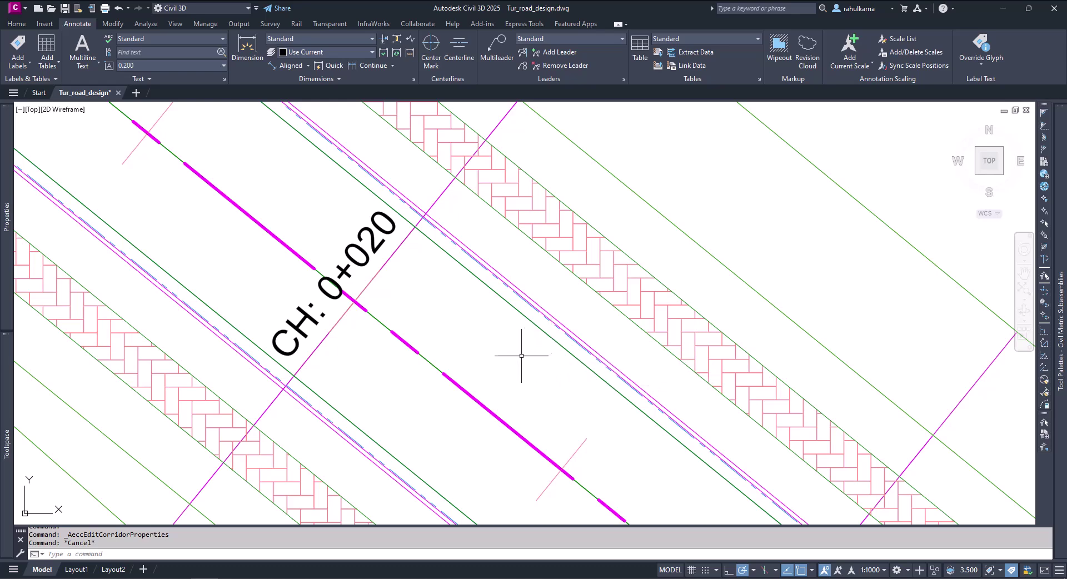
scroll(520, 356, down, 4)
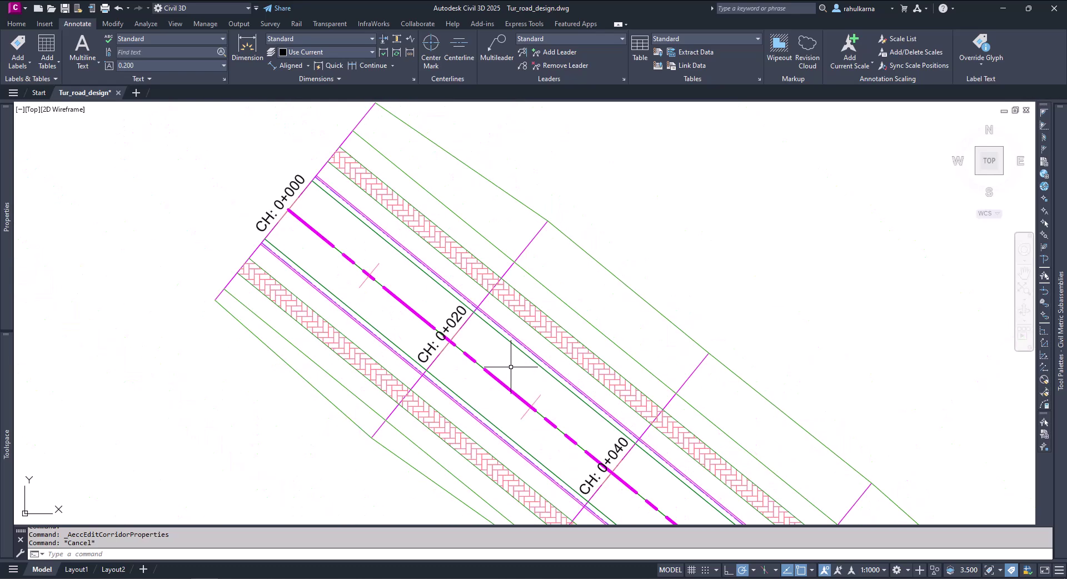
Reopen the Tut_cor corridor properties and browse the feature line styles available for the Flange code
click(425, 182)
click(192, 48)
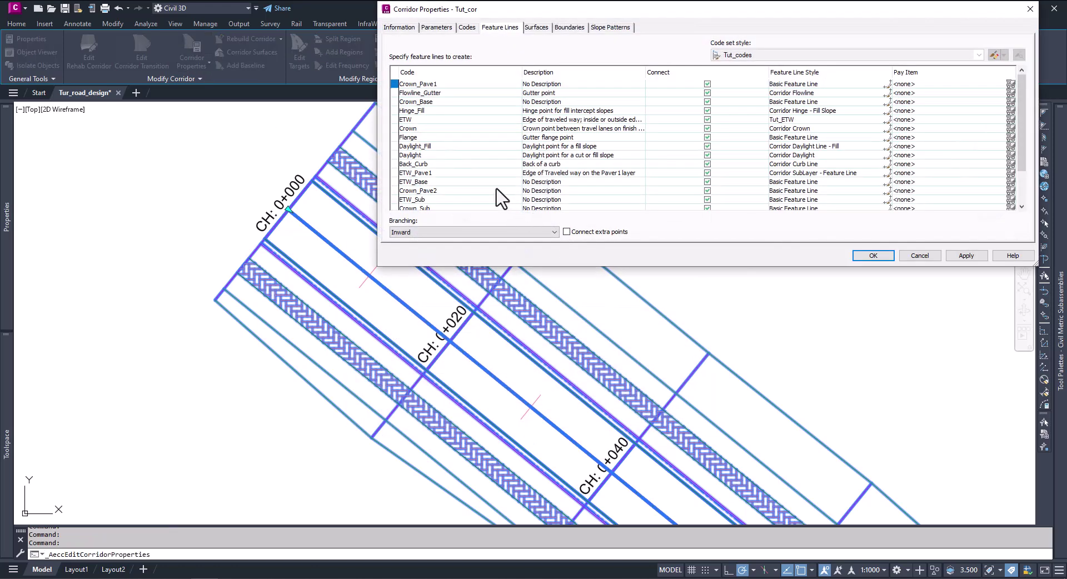
click(410, 137)
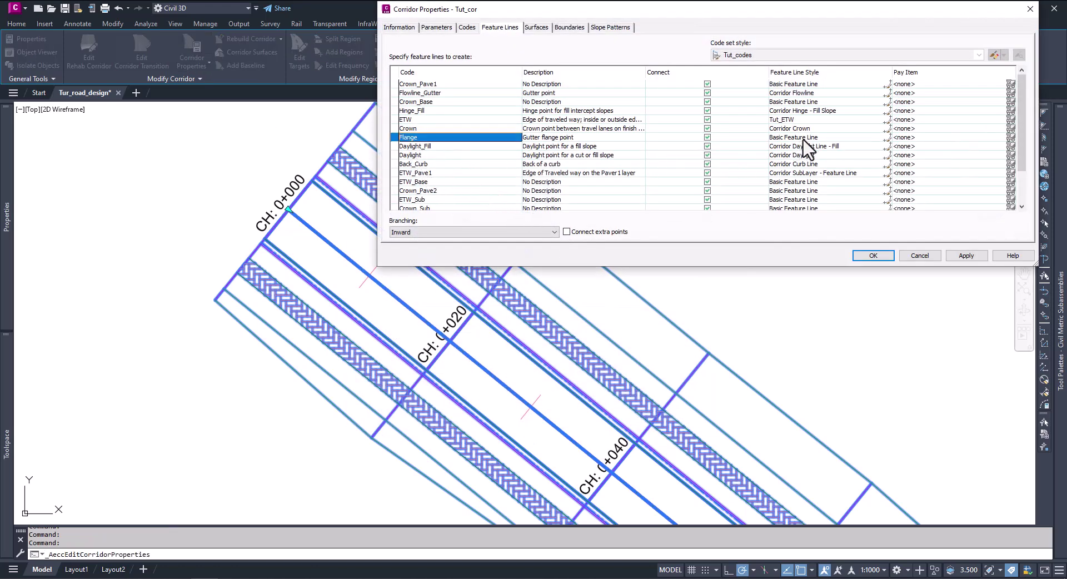
click(886, 138)
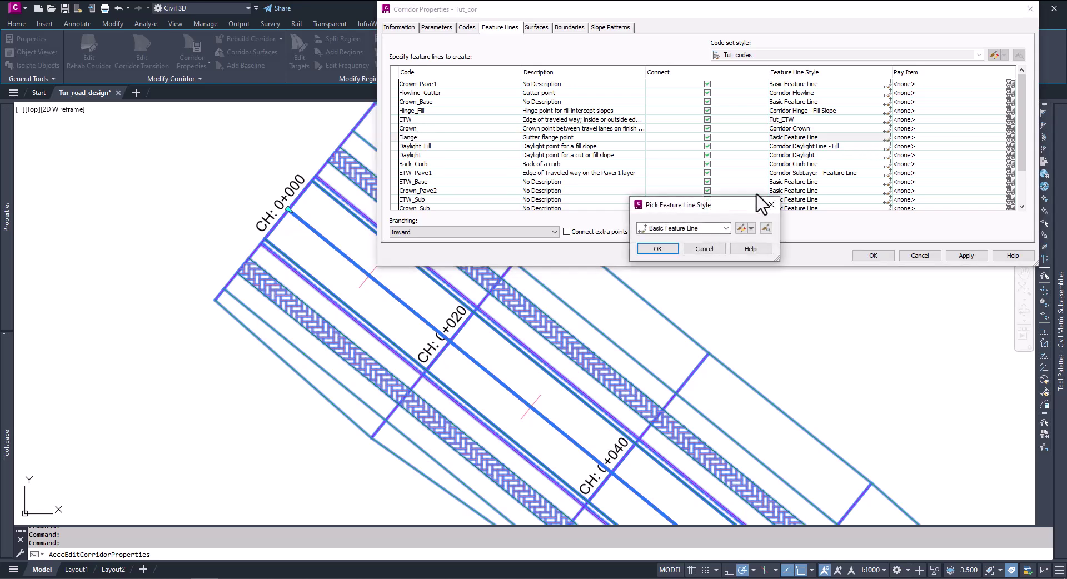
click(722, 232)
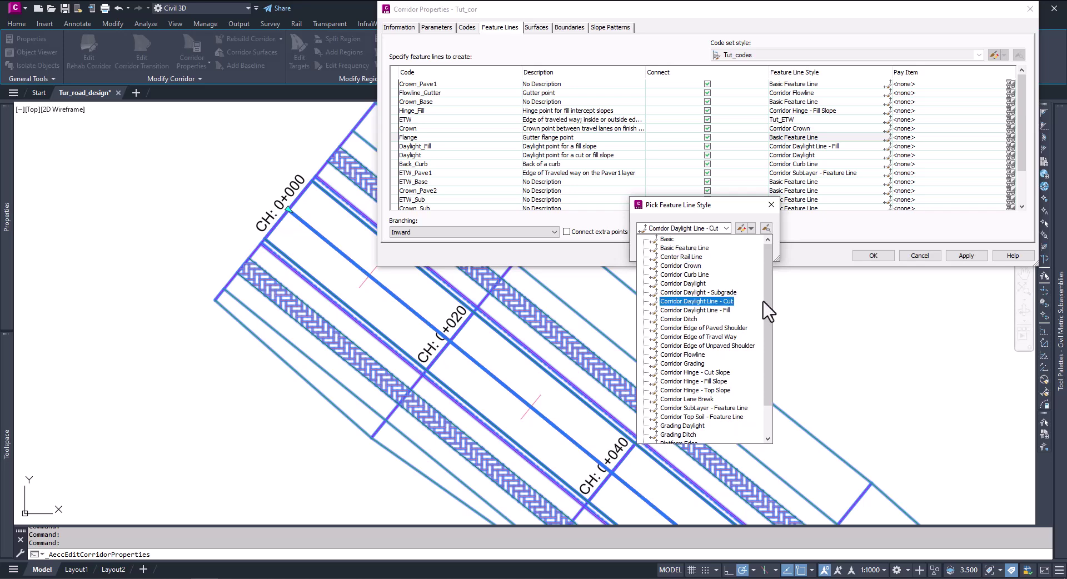
drag(771, 345, 770, 374)
drag(777, 422, 772, 229)
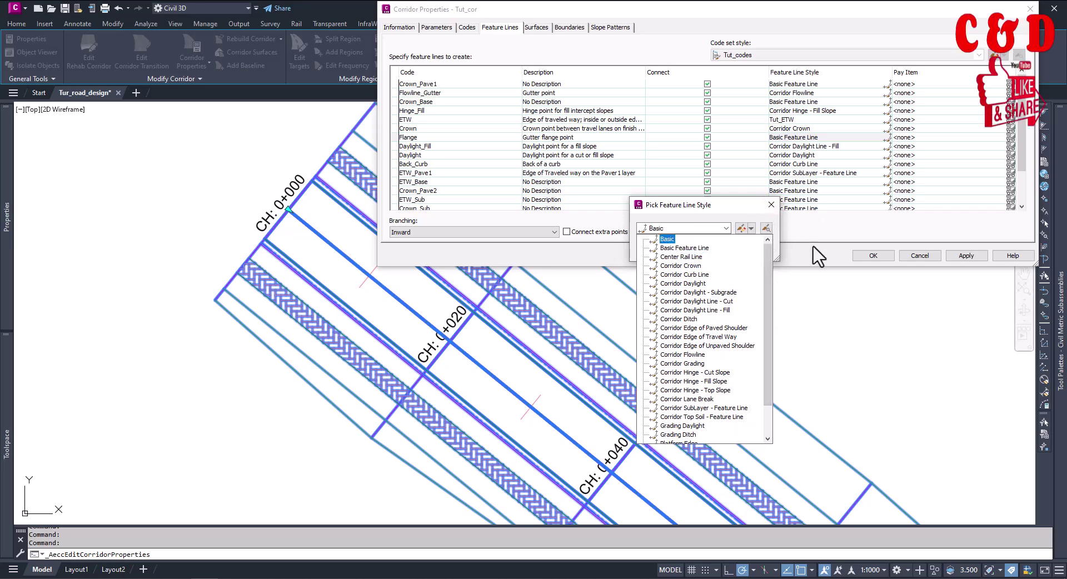
click(771, 204)
click(771, 204)
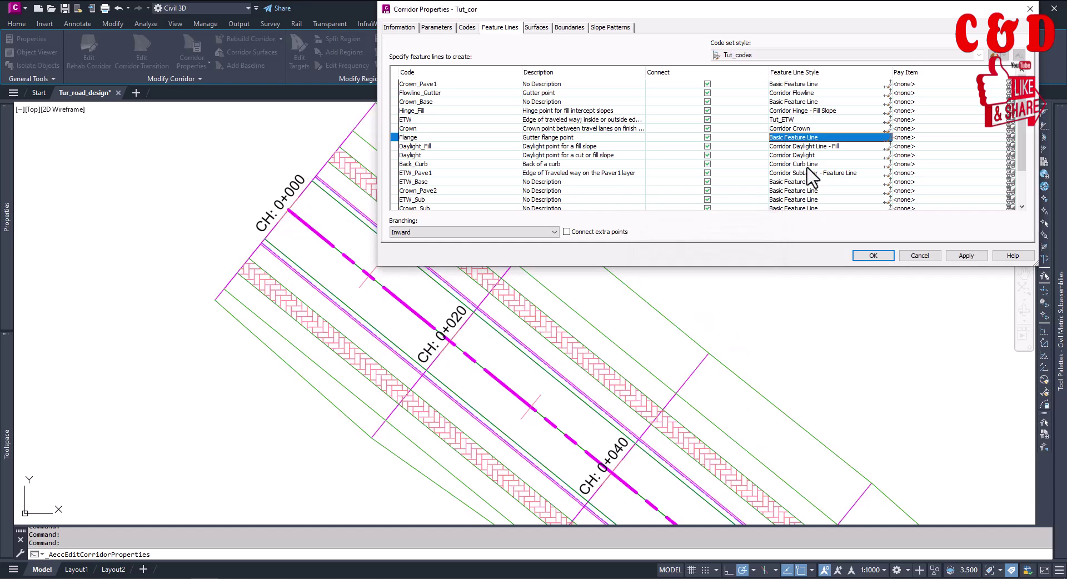
Inspect the display and information settings of the Basic Feature Line style used by the Flange code
click(886, 138)
click(743, 230)
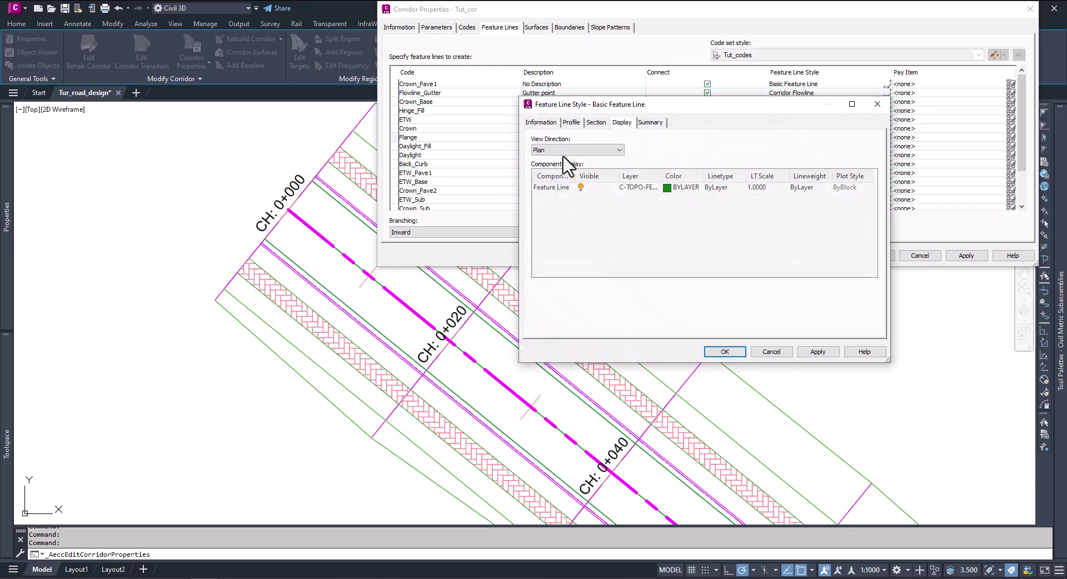
click(541, 123)
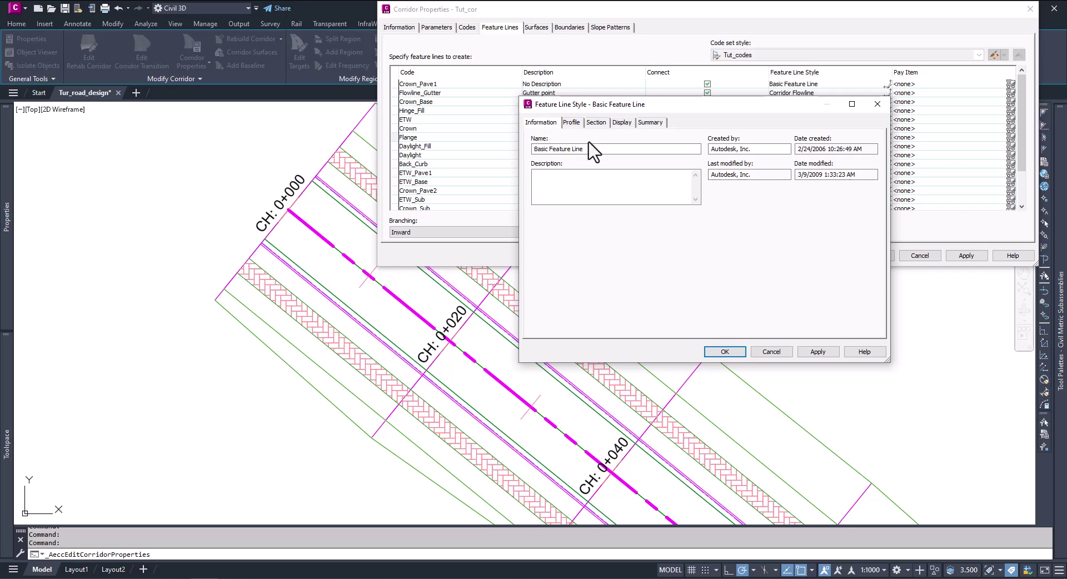
click(772, 354)
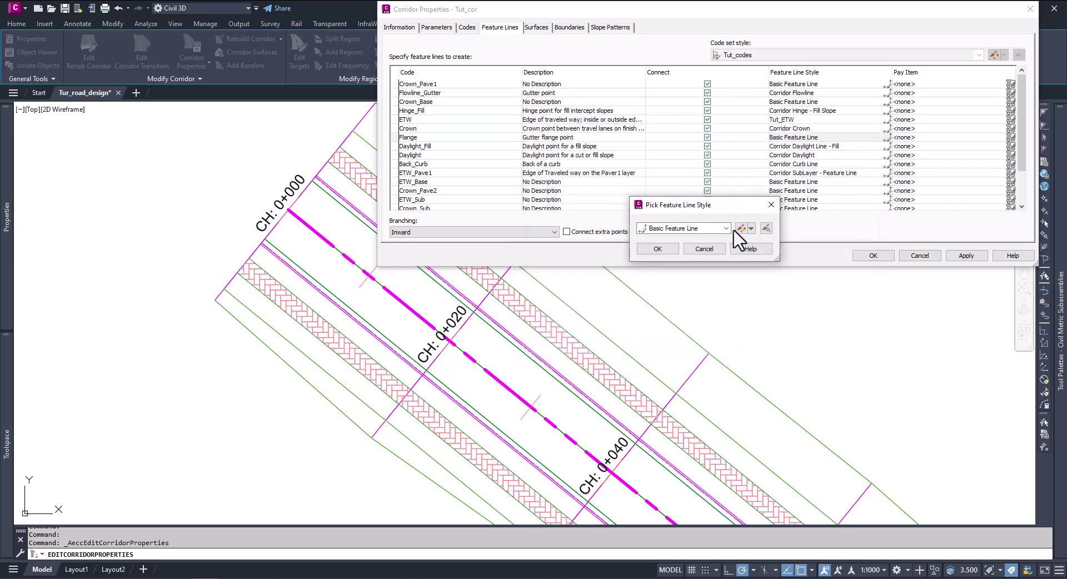
Create a copy of the Basic Feature Line style and name it Tut_Hide
click(752, 229)
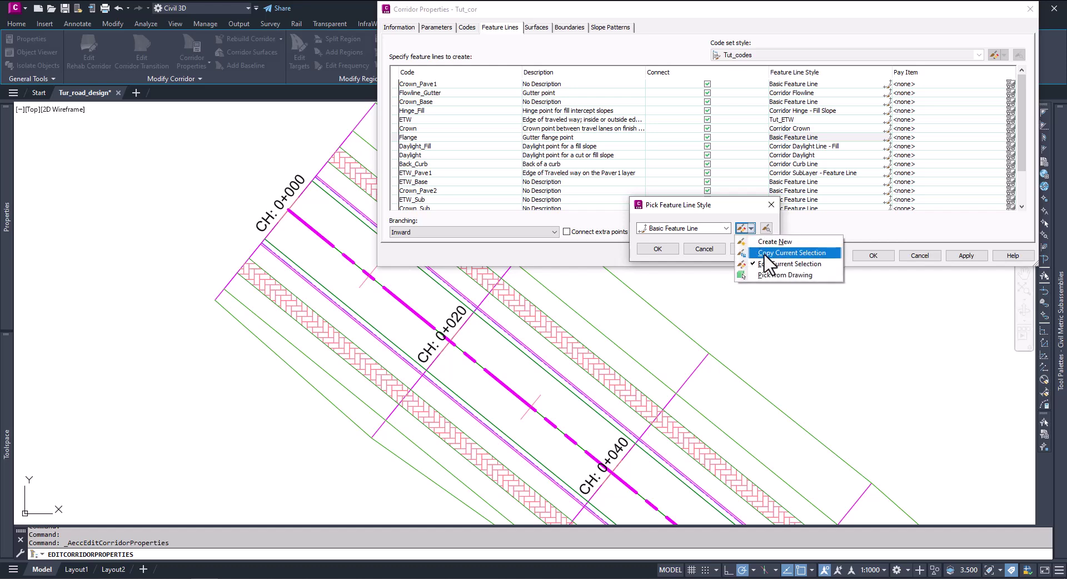
click(766, 254)
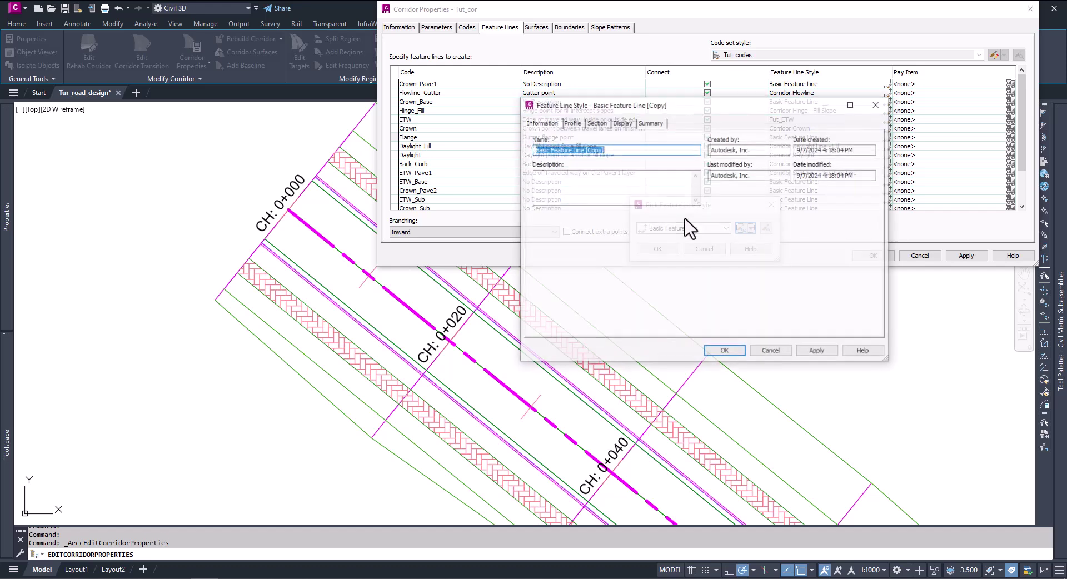
drag(601, 150, 495, 153)
text(Hide)
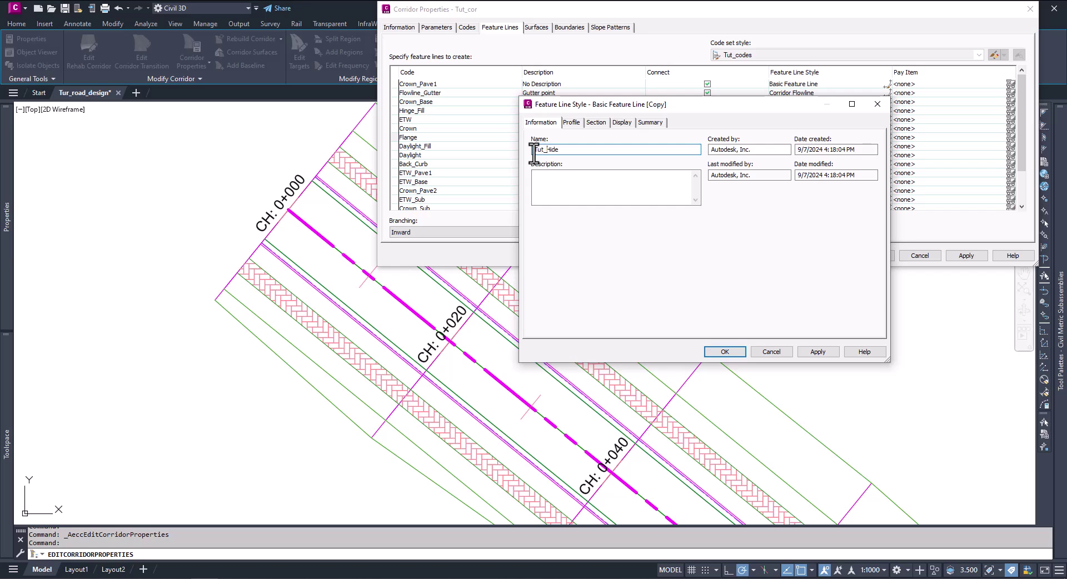
Turn off the feature line component's visibility in plan view for Tut_Hide and save the style
click(604, 124)
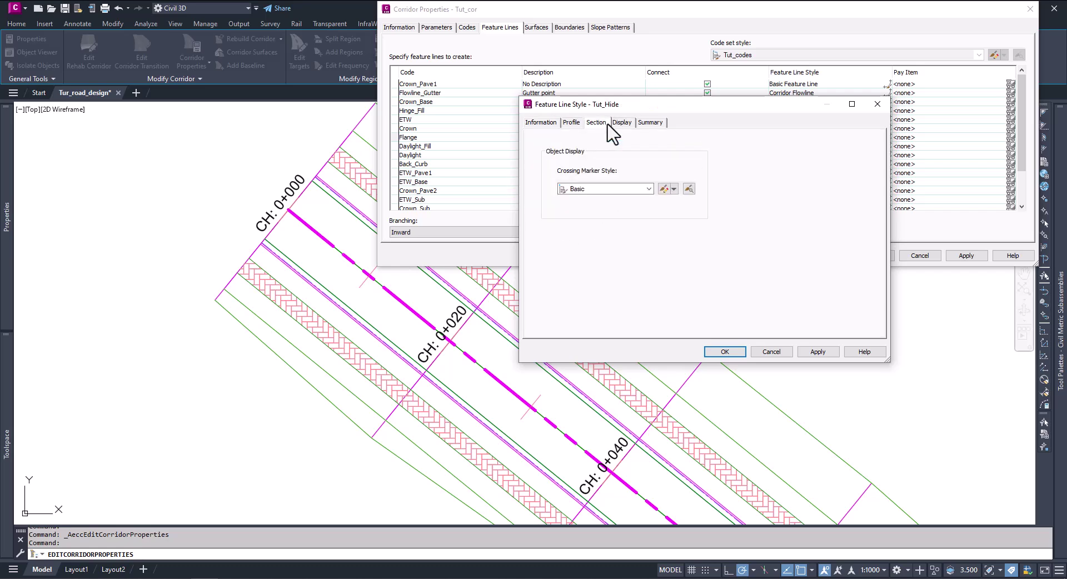
click(618, 125)
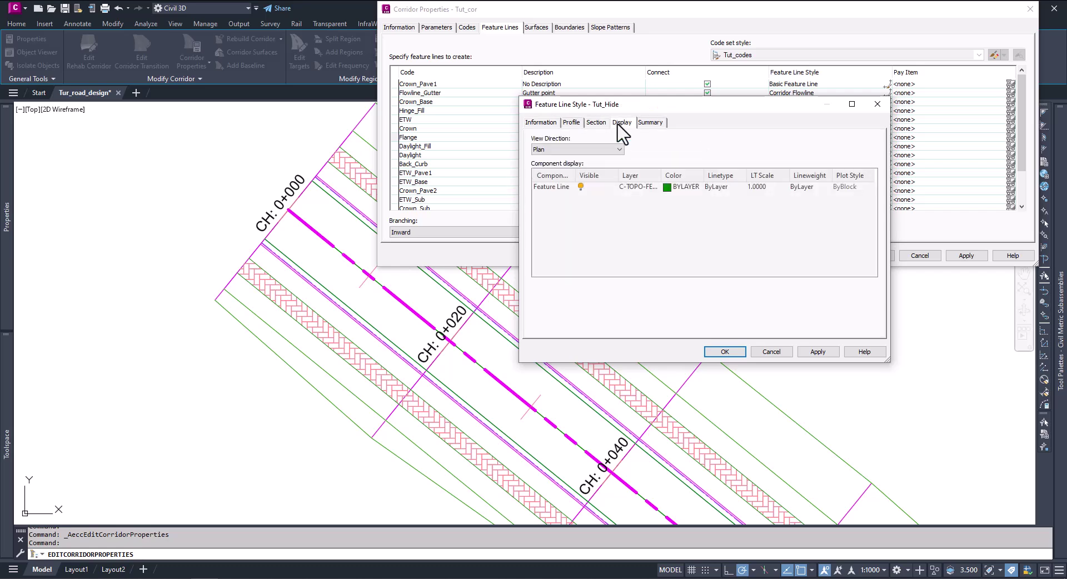
click(581, 186)
click(725, 352)
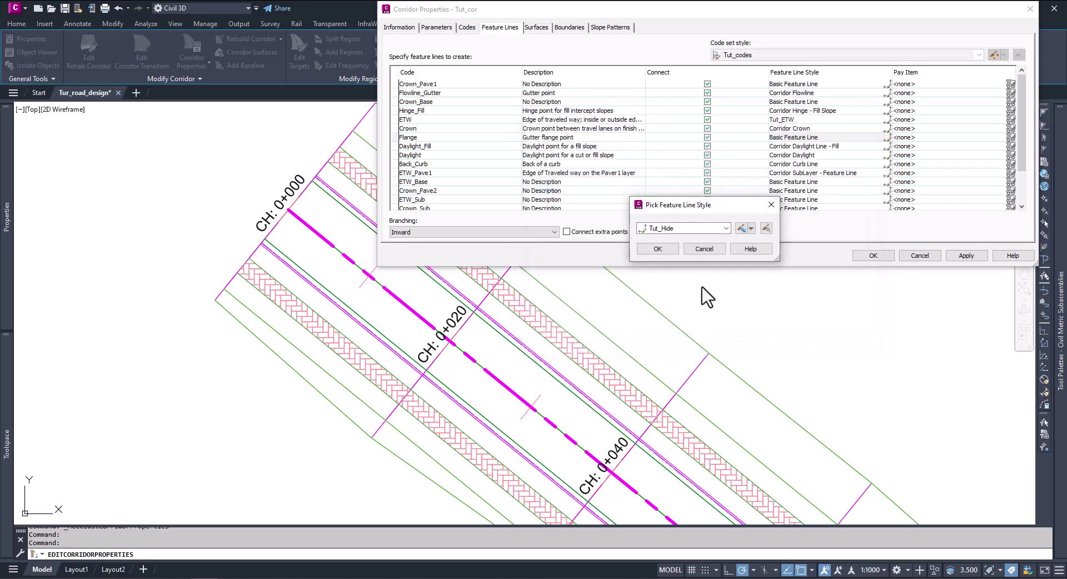
Assign Tut_Hide to the Flange code, apply it to the corridor and close the corridor properties
click(655, 248)
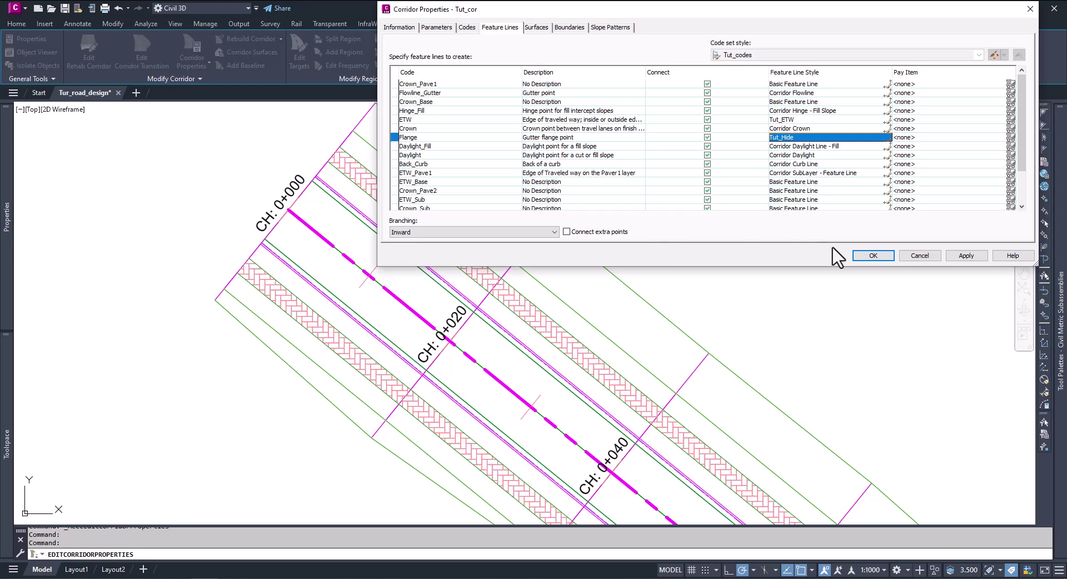
click(968, 255)
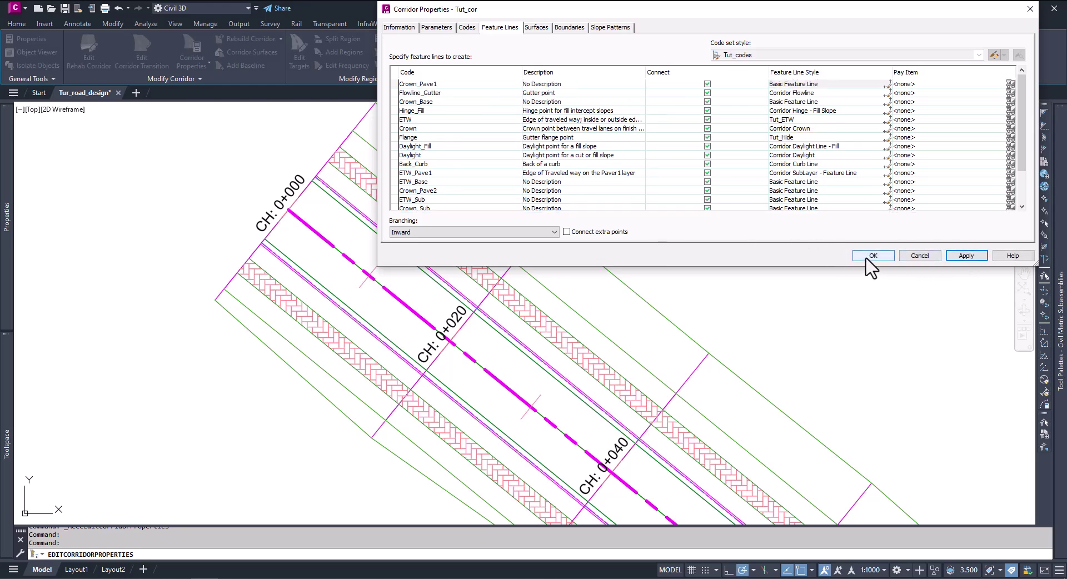
click(873, 255)
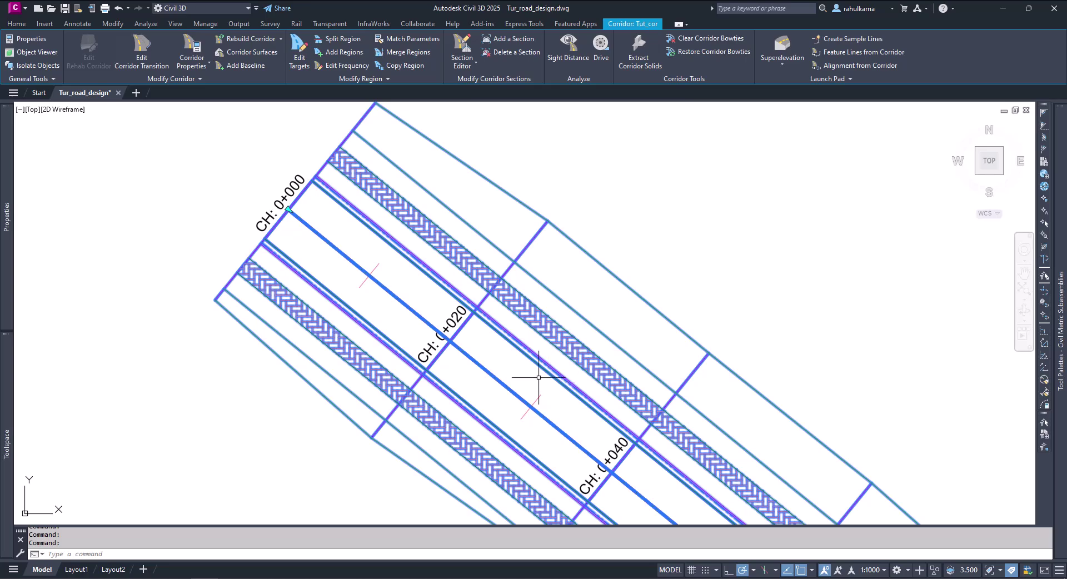
Check the remaining feature line along the road edge of Tut_cor between CH: 0+020 and CH: 0+040
scroll(539, 377, up, 5)
key(Escape)
scroll(613, 417, up, 4)
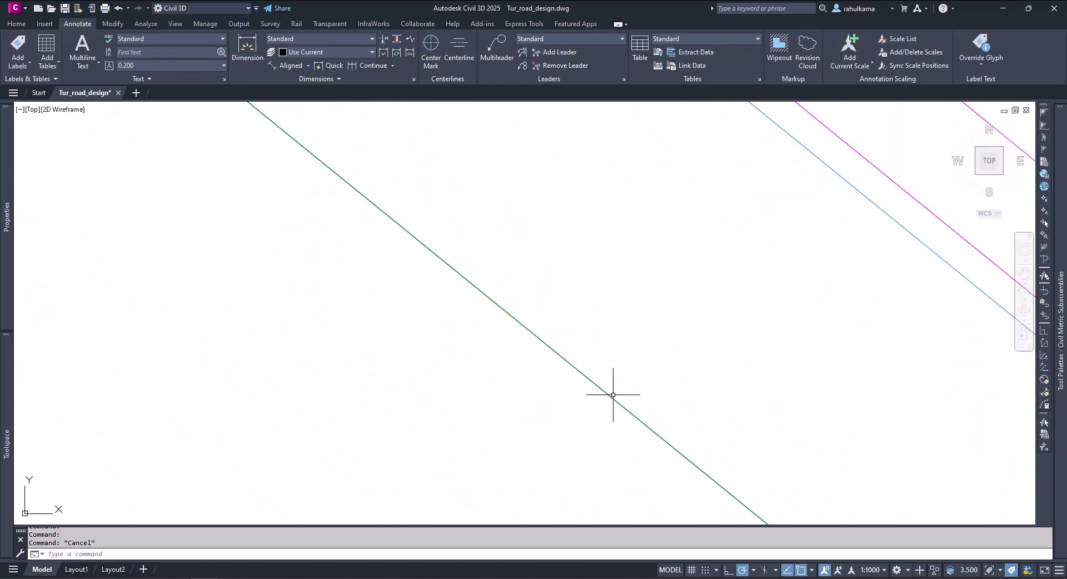
click(609, 393)
scroll(608, 322, down, 10)
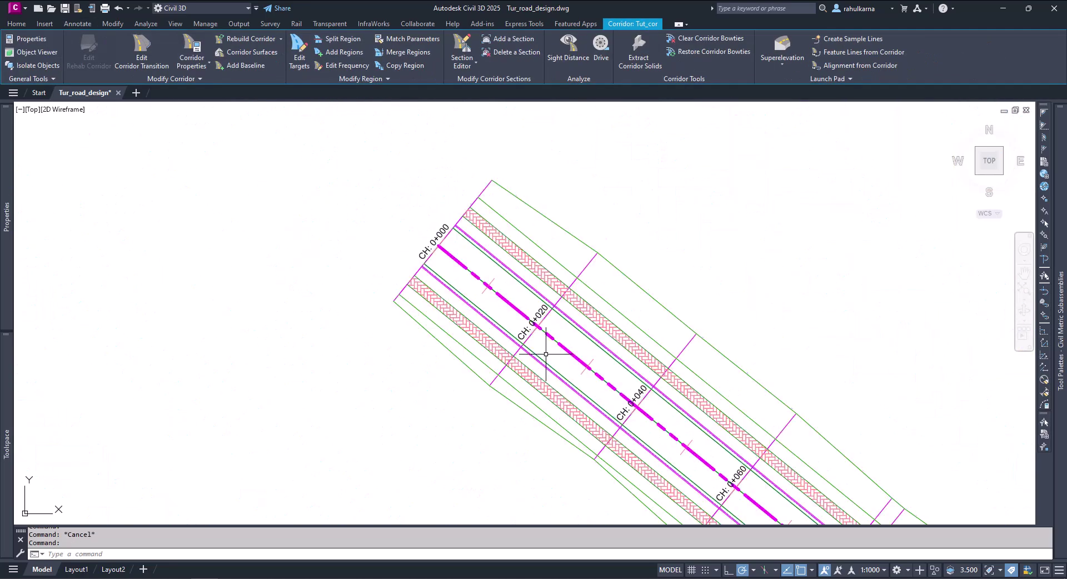
key(Escape)
Examine the point codes down the pavement layers where the lane meets the curb and gutter in the road assembly
scroll(356, 375, down, 5)
scroll(459, 411, up, 5)
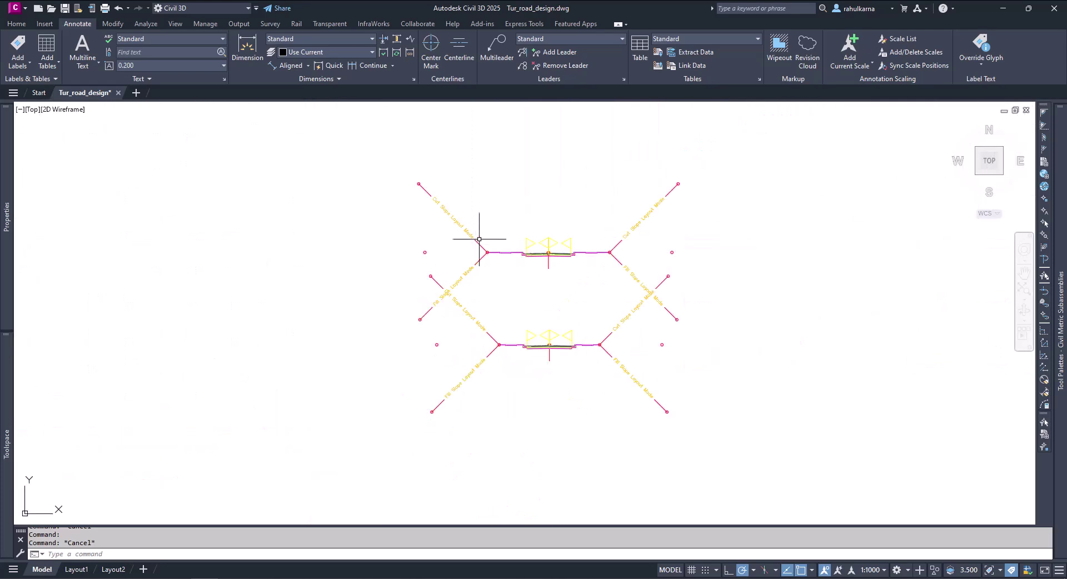
scroll(467, 239, up, 6)
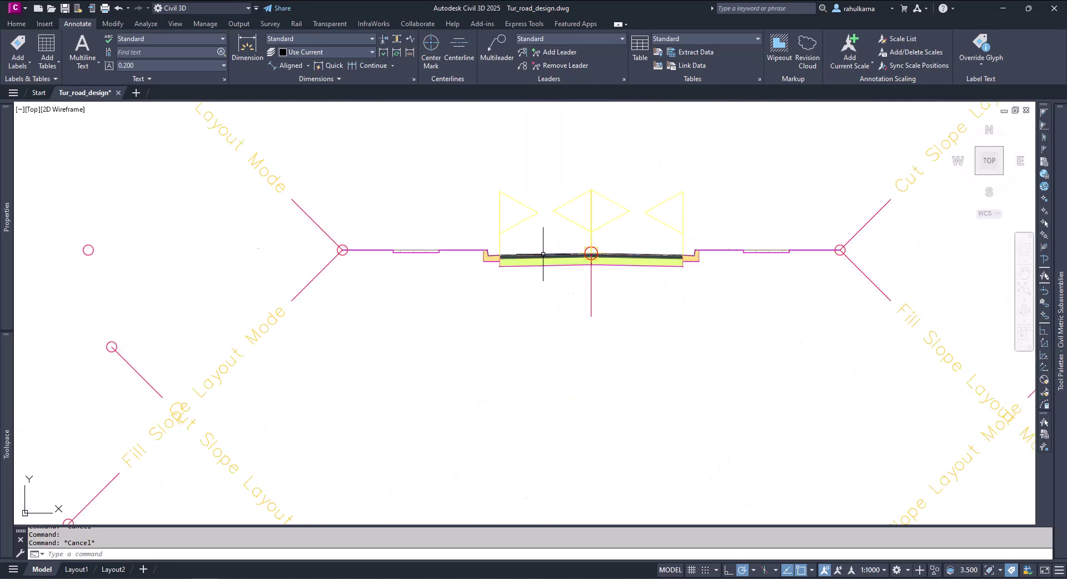
scroll(457, 247, up, 8)
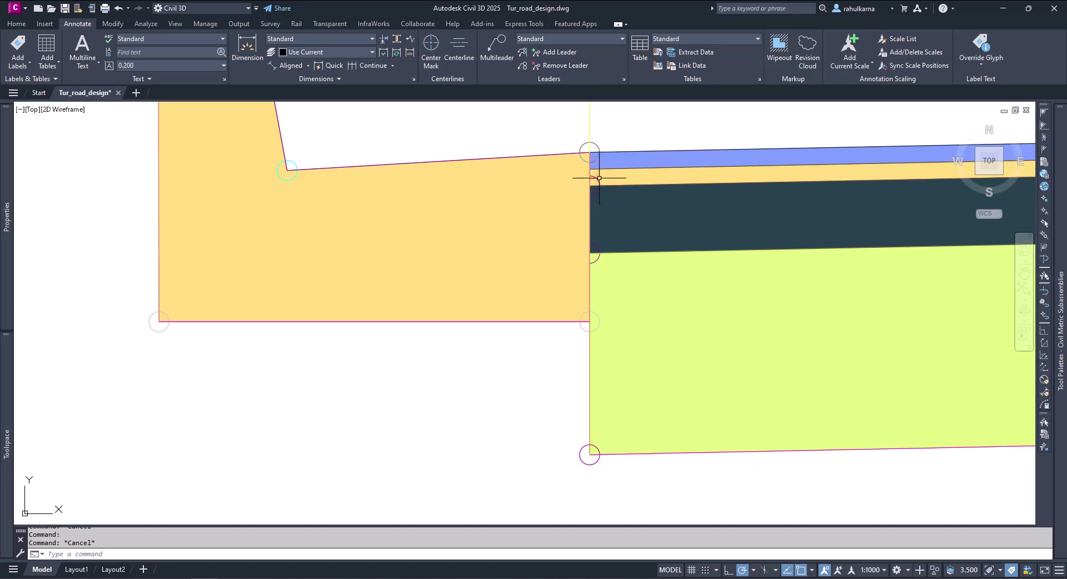
mouse_move(598, 178)
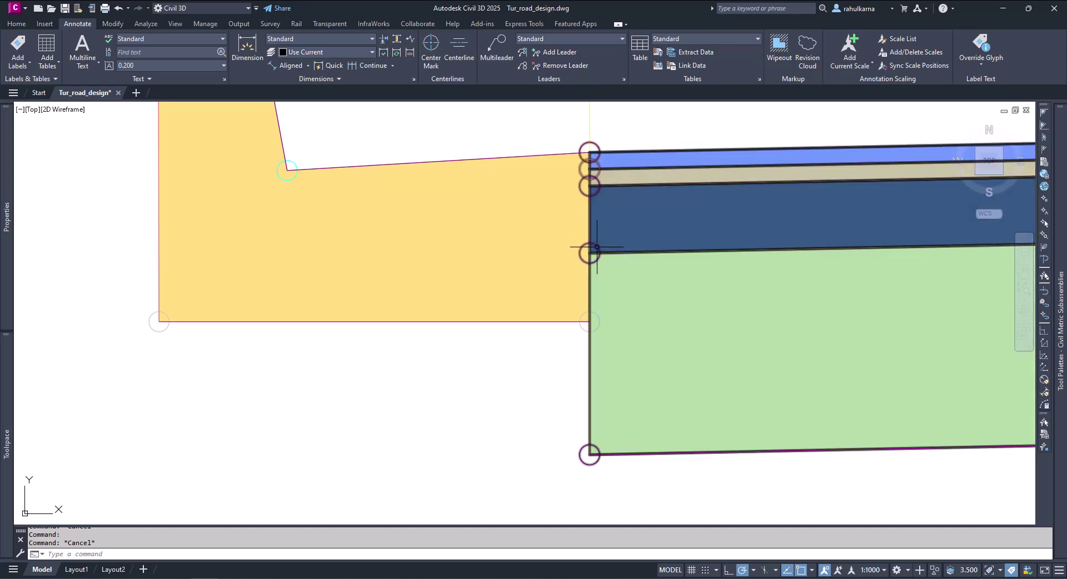
mouse_move(597, 248)
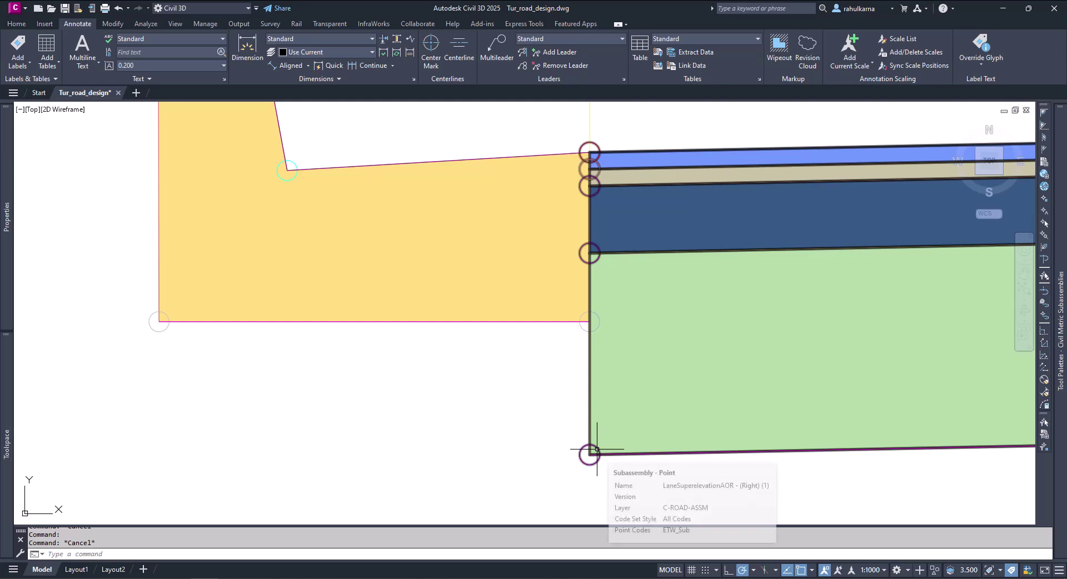
Select the Tut_cor corridor in plan near CH: 0+120 and open its feature line properties
scroll(645, 350, down, 10)
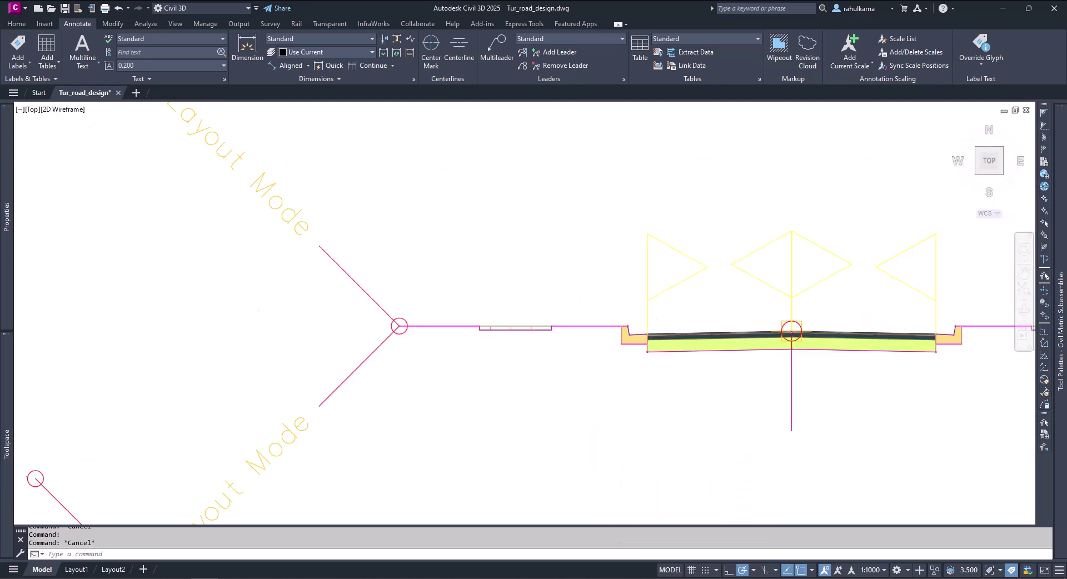
scroll(674, 349, down, 3)
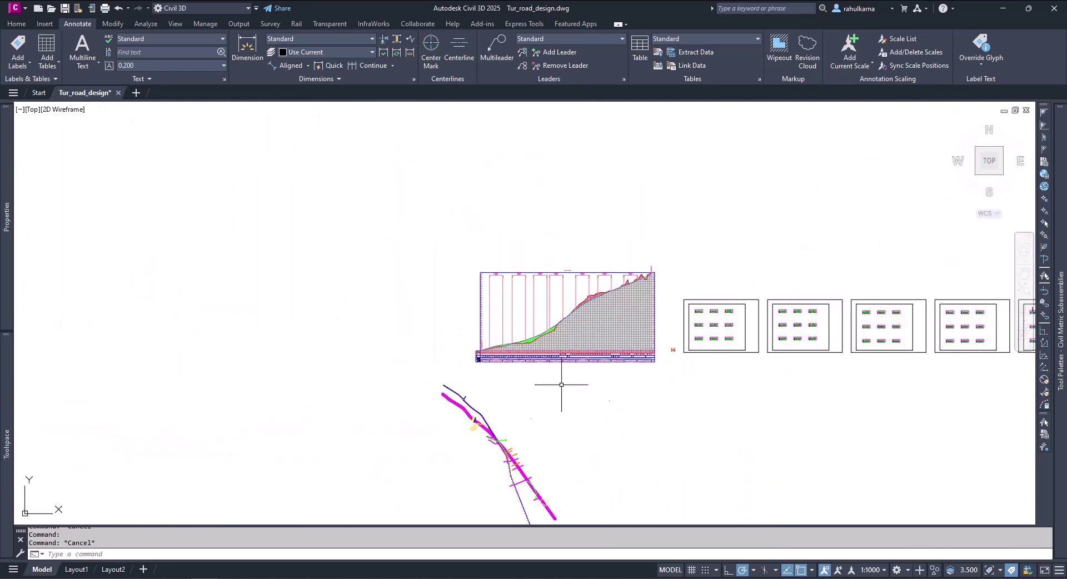
scroll(437, 372, up, 6)
scroll(369, 441, up, 5)
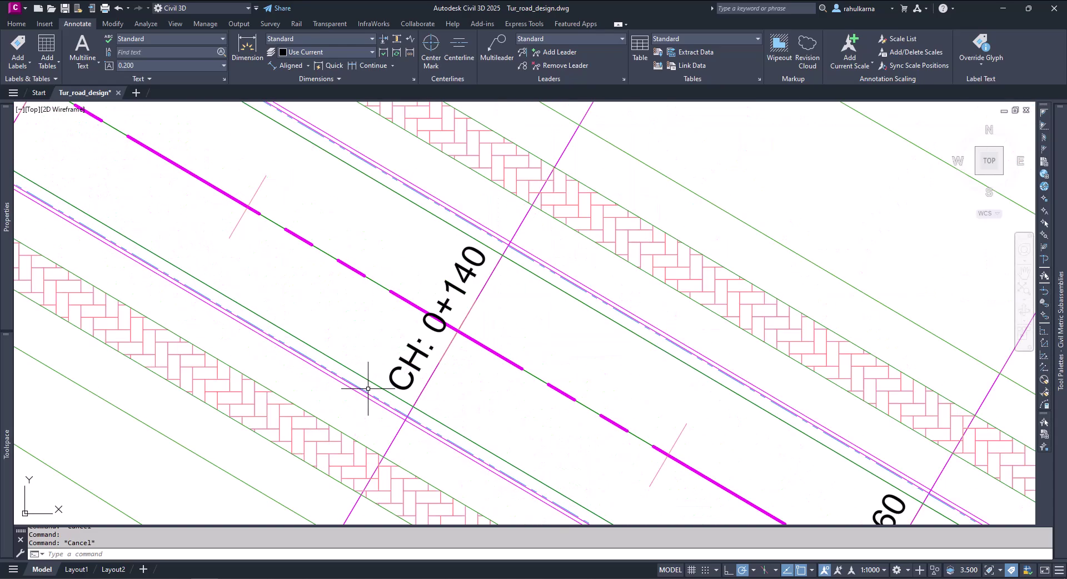
scroll(512, 429, down, 3)
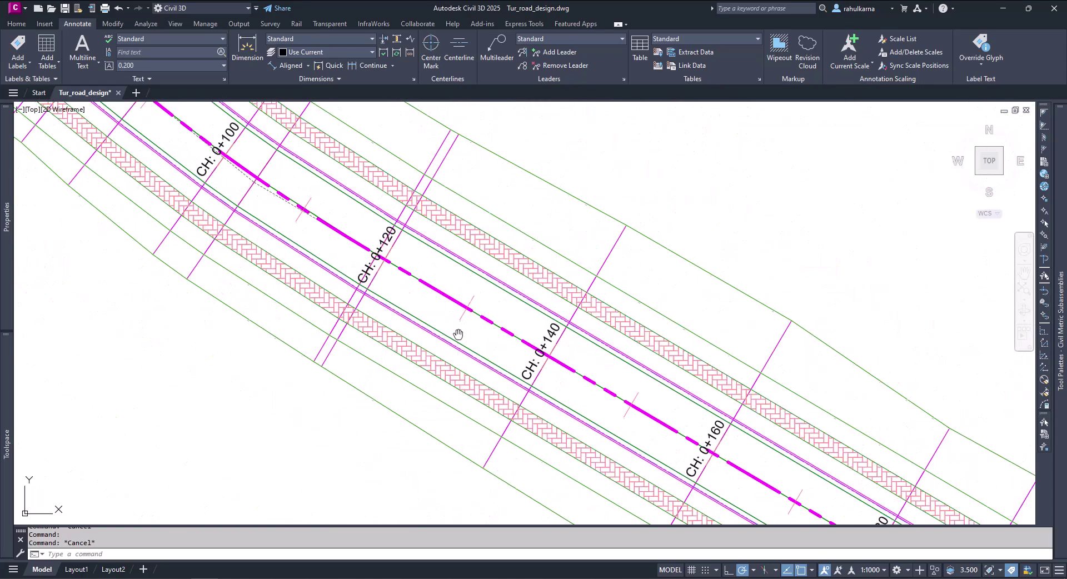
middle_drag(458, 334, 461, 381)
click(476, 287)
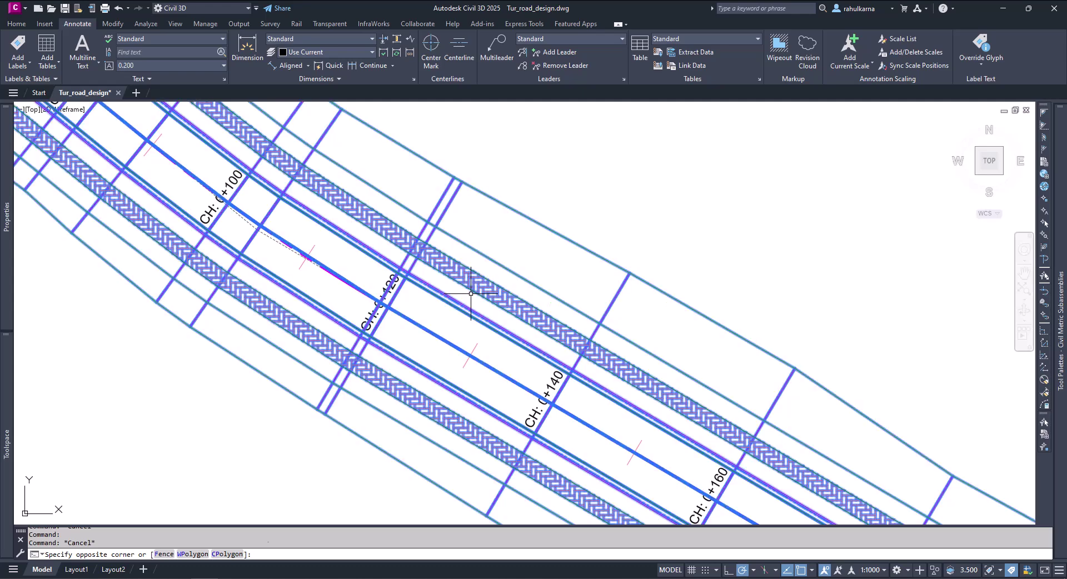
click(192, 49)
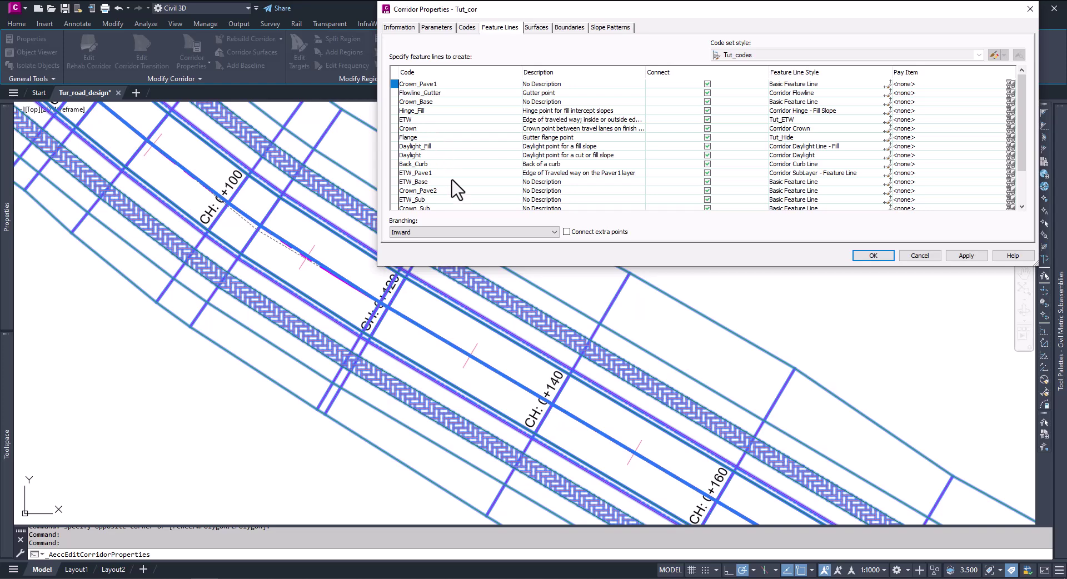
Assign the Tut_Hide feature line style to the ETW_Pave2 code
scroll(434, 209, down, 2)
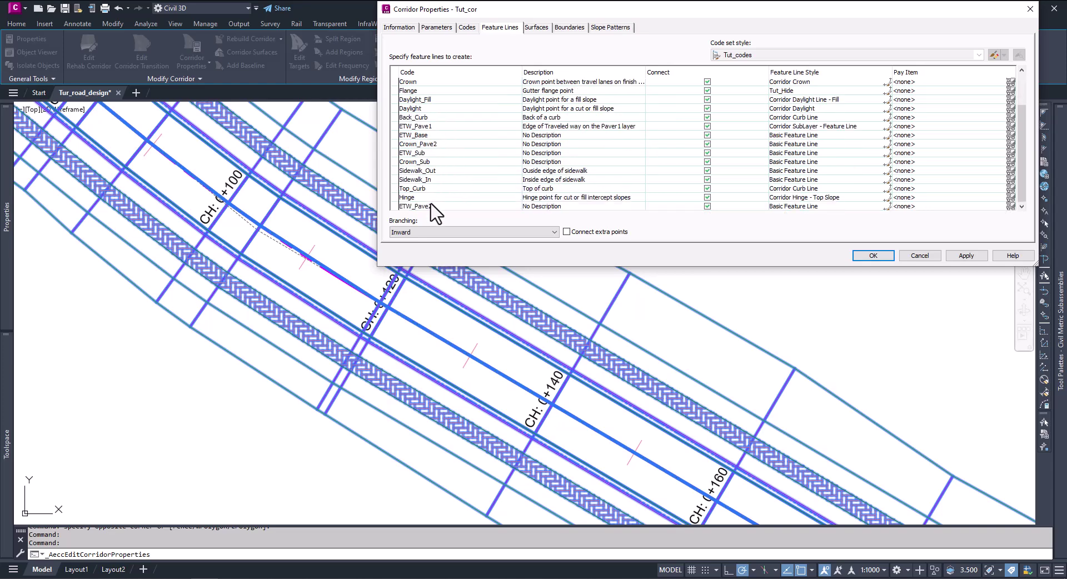
click(431, 206)
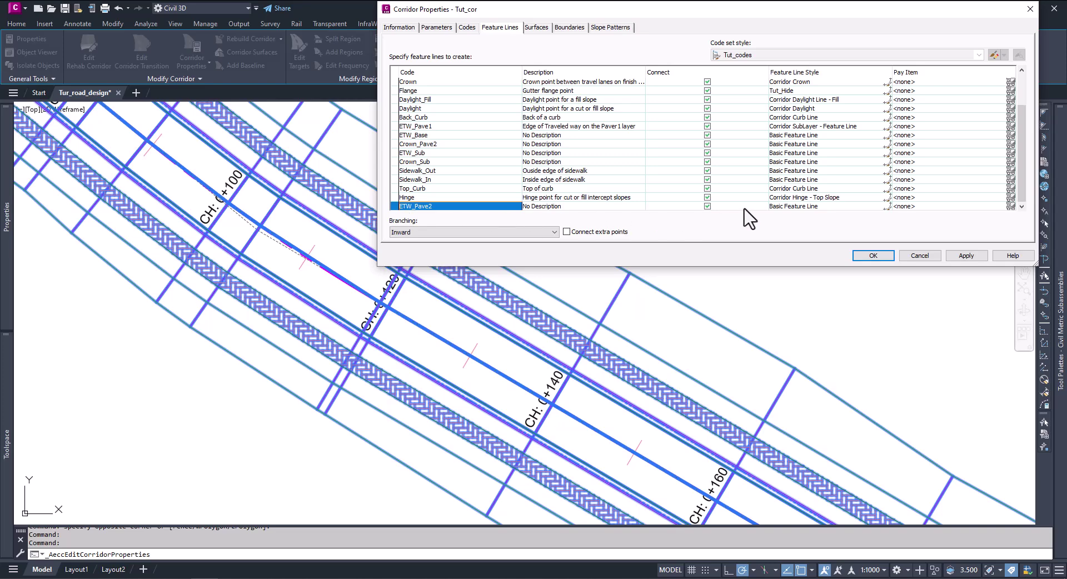
click(887, 206)
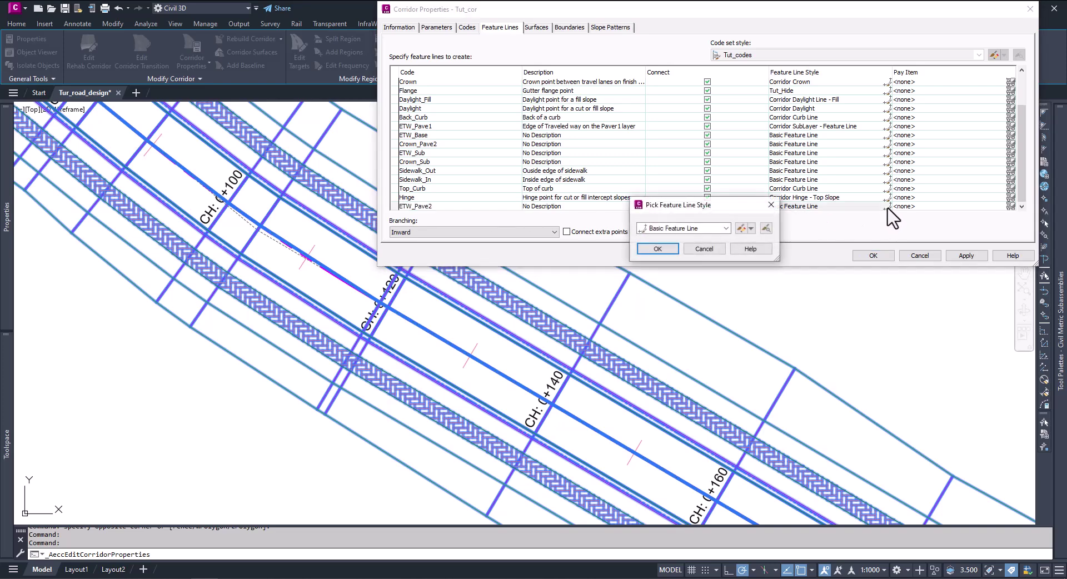
click(726, 228)
scroll(705, 240, up, 1)
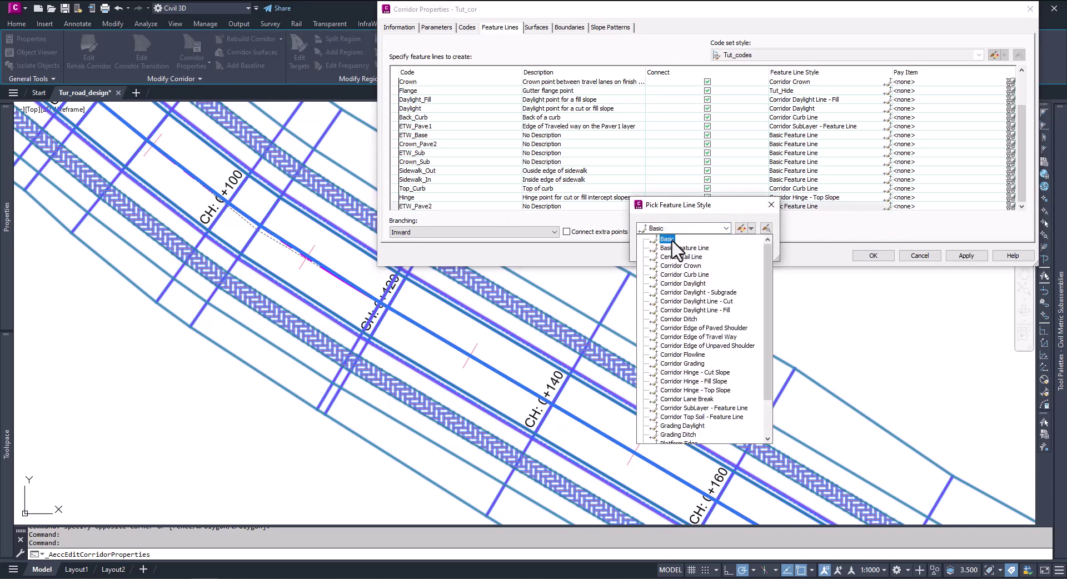
scroll(771, 373, down, 2)
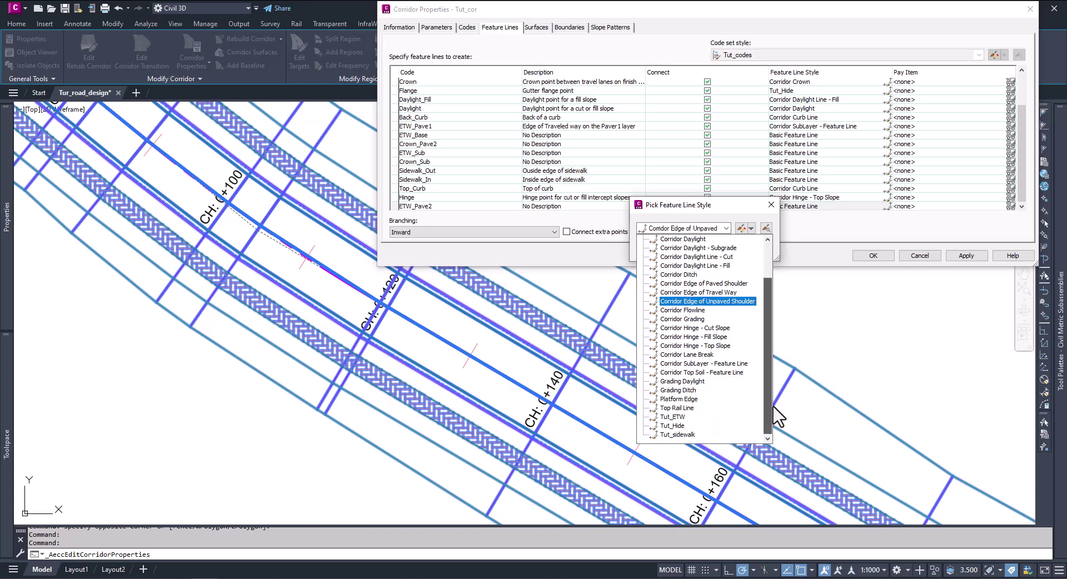
key(Escape)
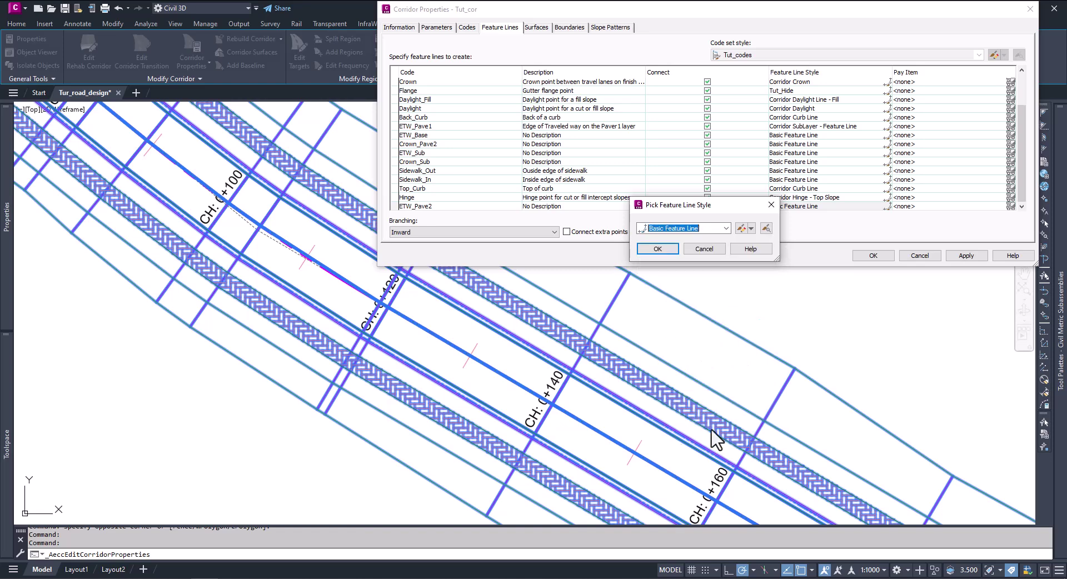
click(726, 228)
click(675, 428)
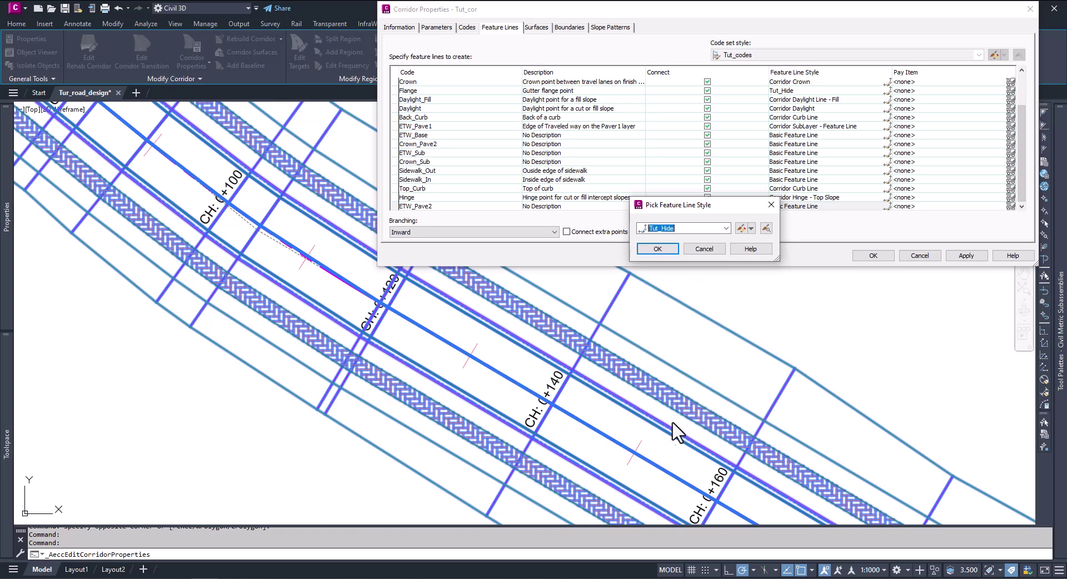
click(657, 249)
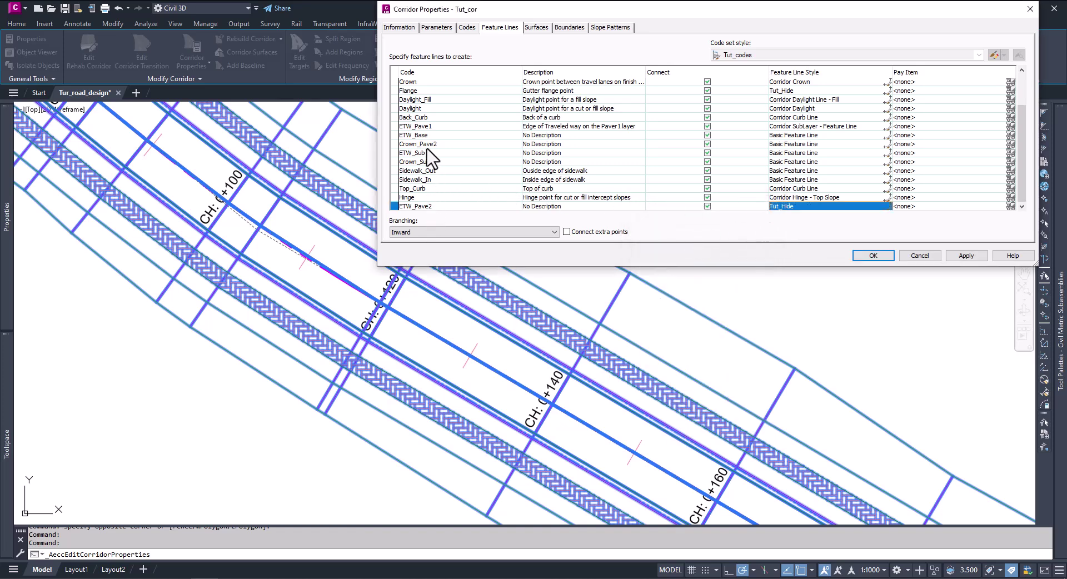
Assign the Tut_Hide feature line style to the ETW_Pave1 code
click(417, 126)
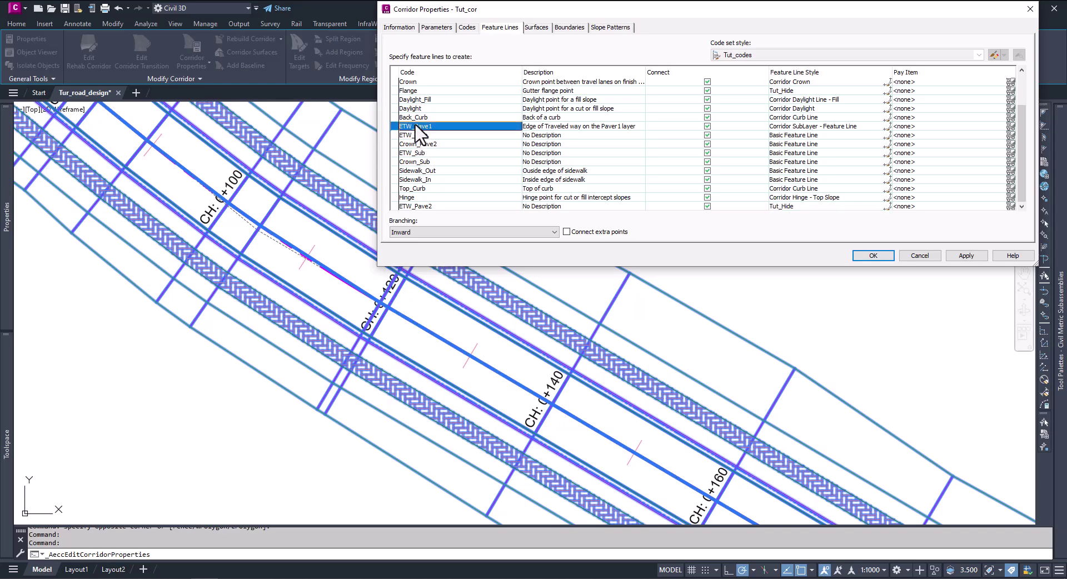
click(824, 127)
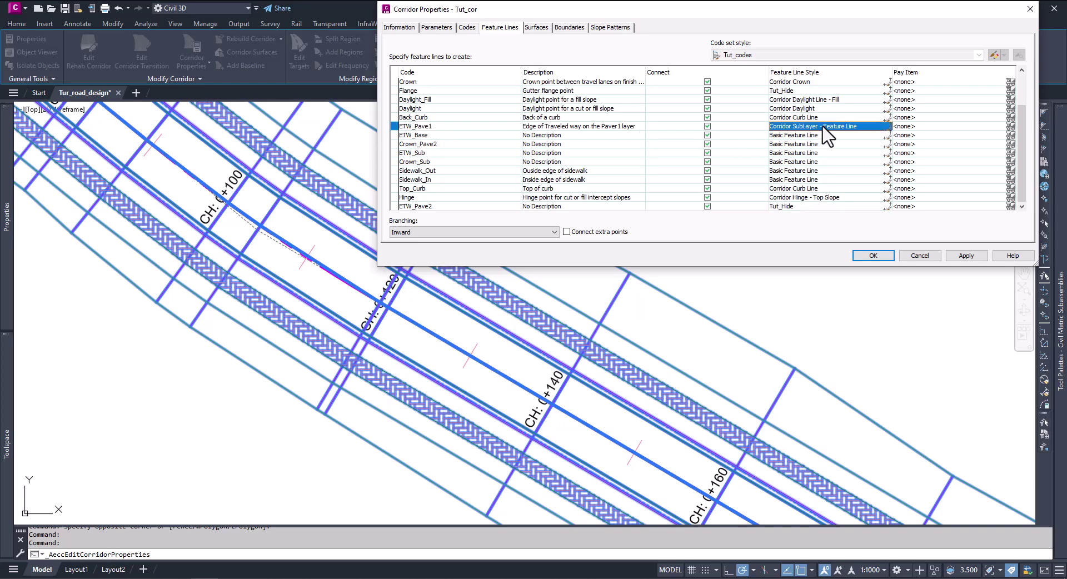
click(888, 127)
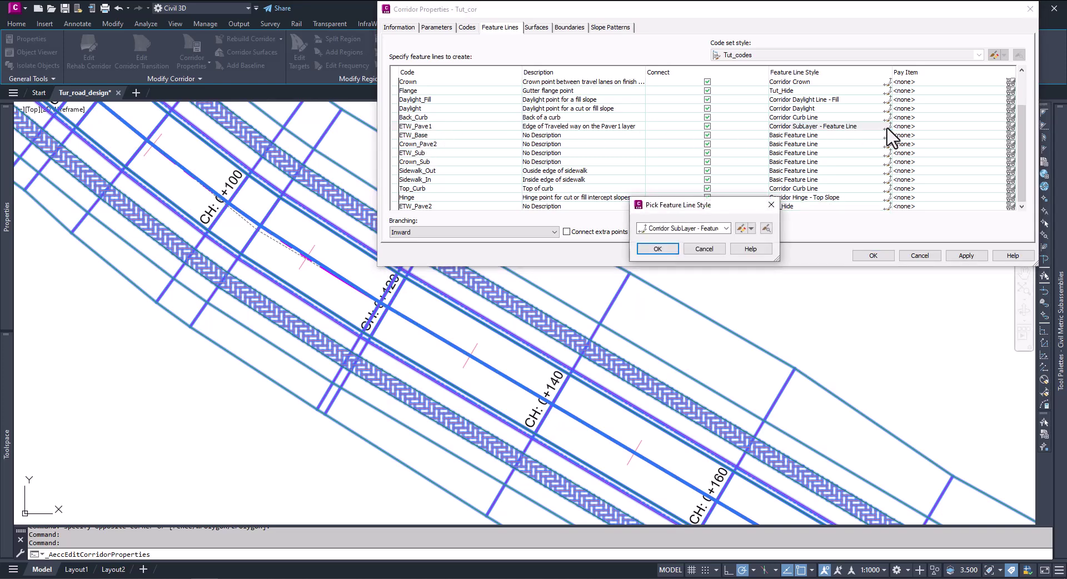
click(727, 229)
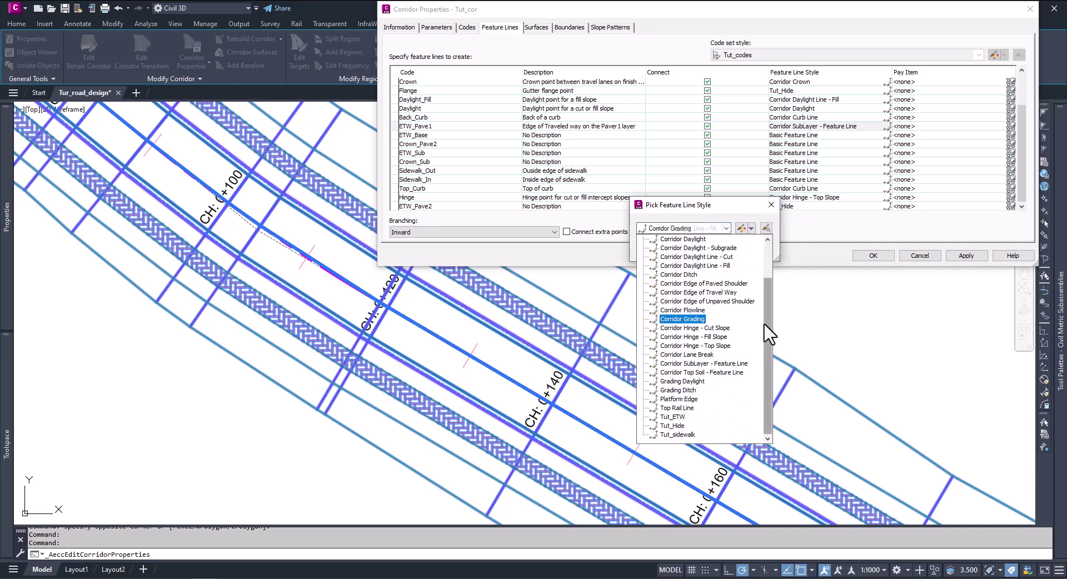
click(674, 427)
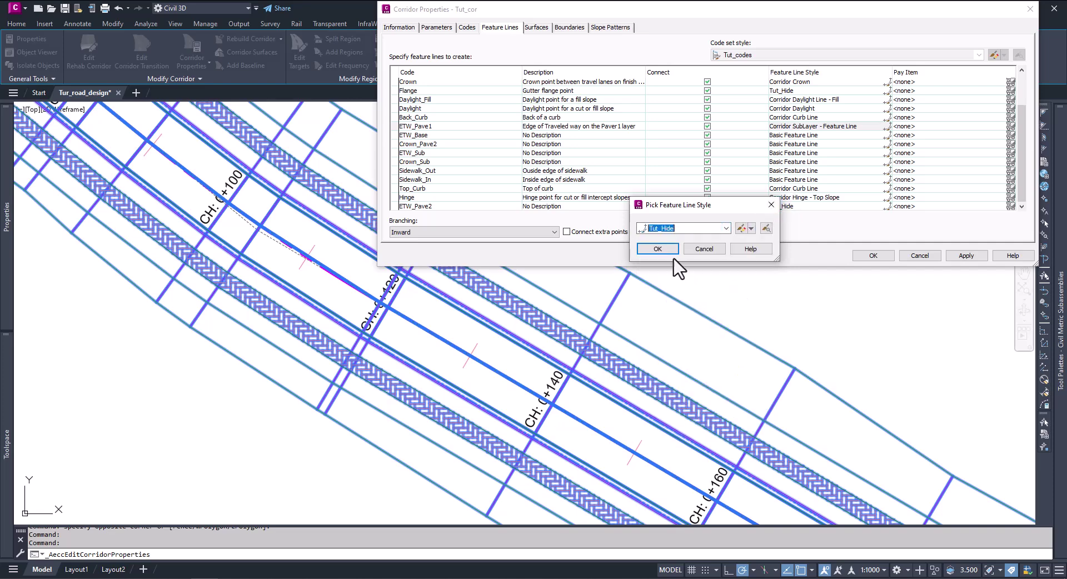
click(661, 248)
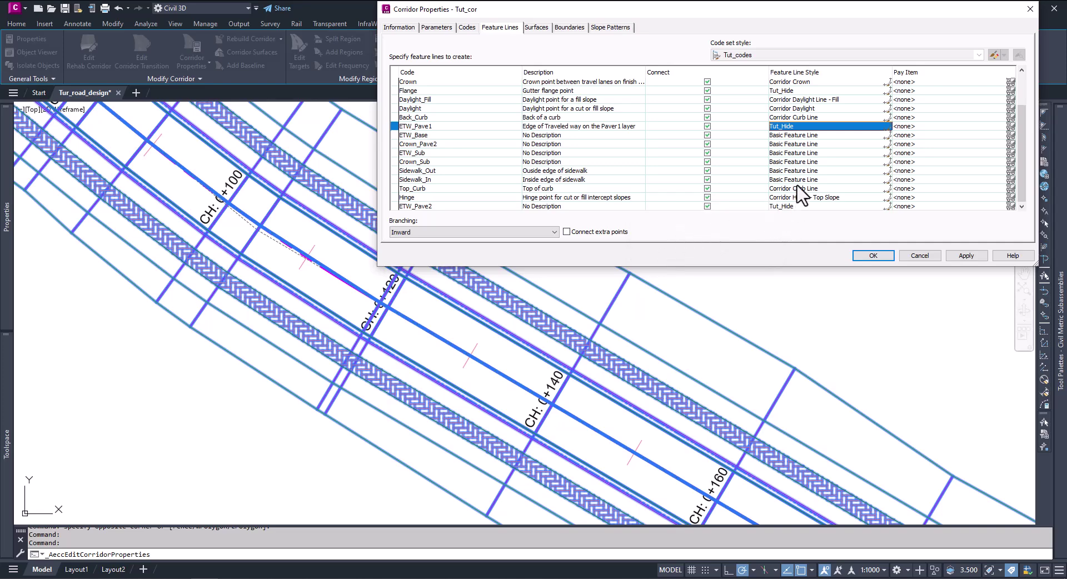
Check the listed codes for remaining edge-of-travelled-way layers and assign the Tut_Hide feature line style to the ETW_Base code
scroll(803, 174, up, 2)
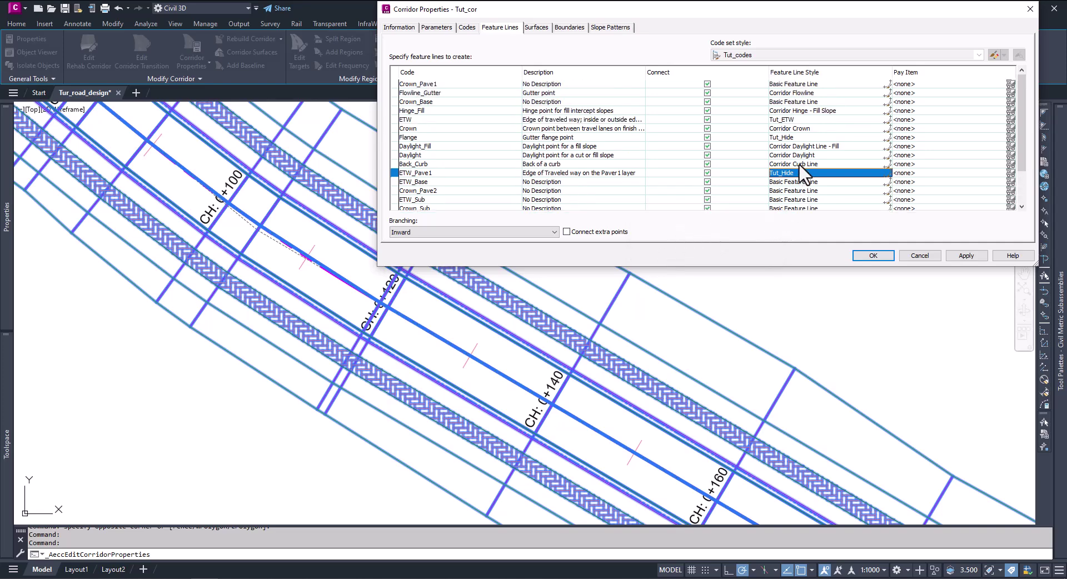
click(439, 105)
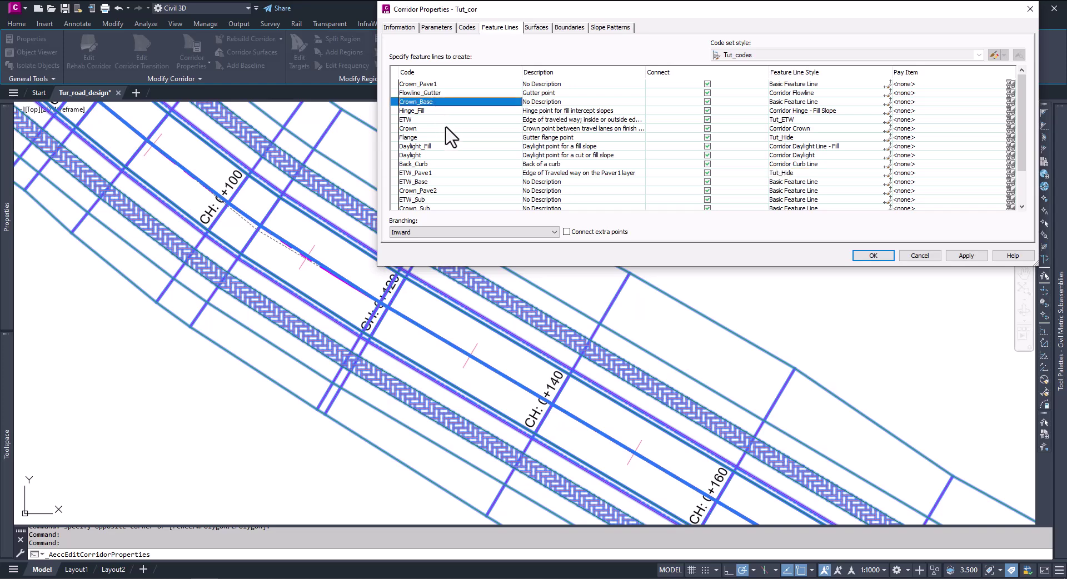
click(448, 174)
click(443, 184)
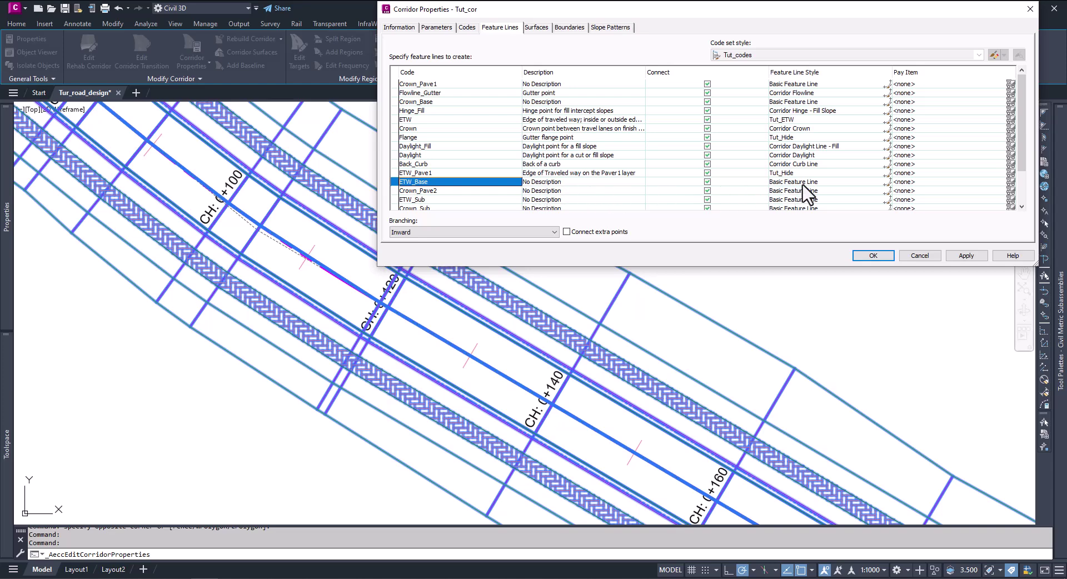
click(831, 186)
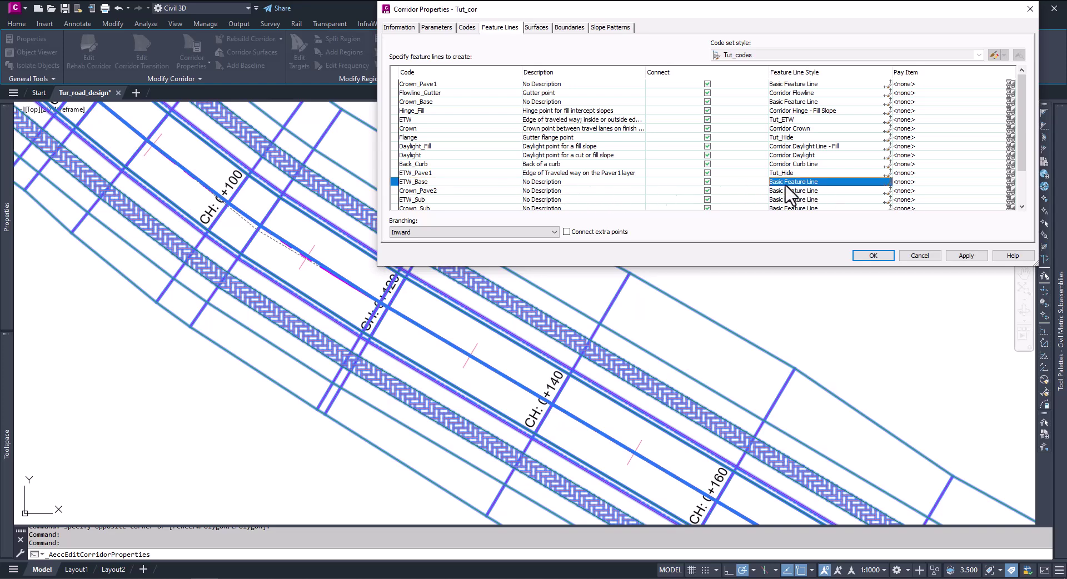
click(439, 164)
click(428, 174)
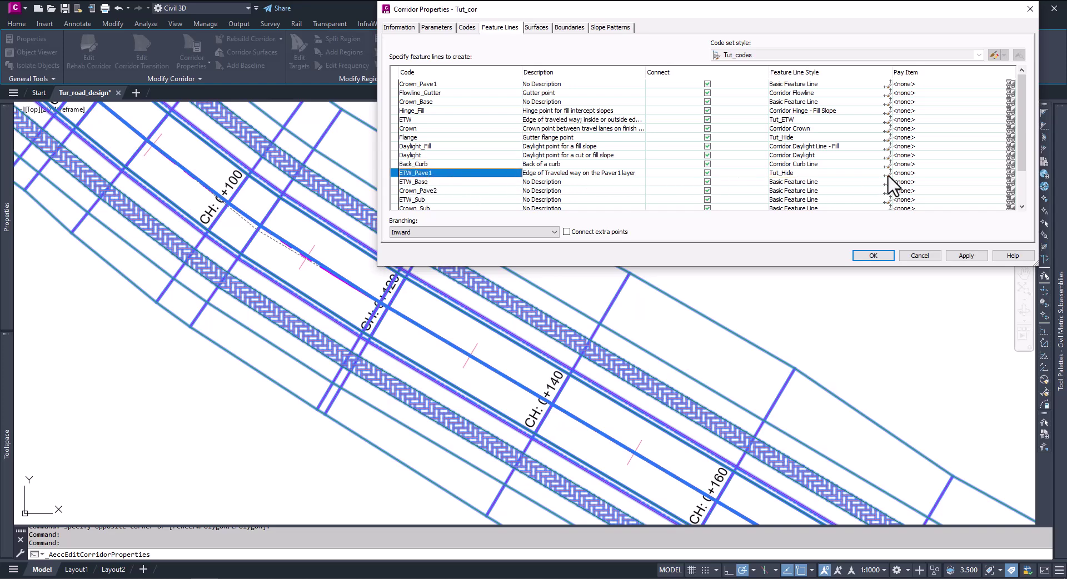
click(851, 186)
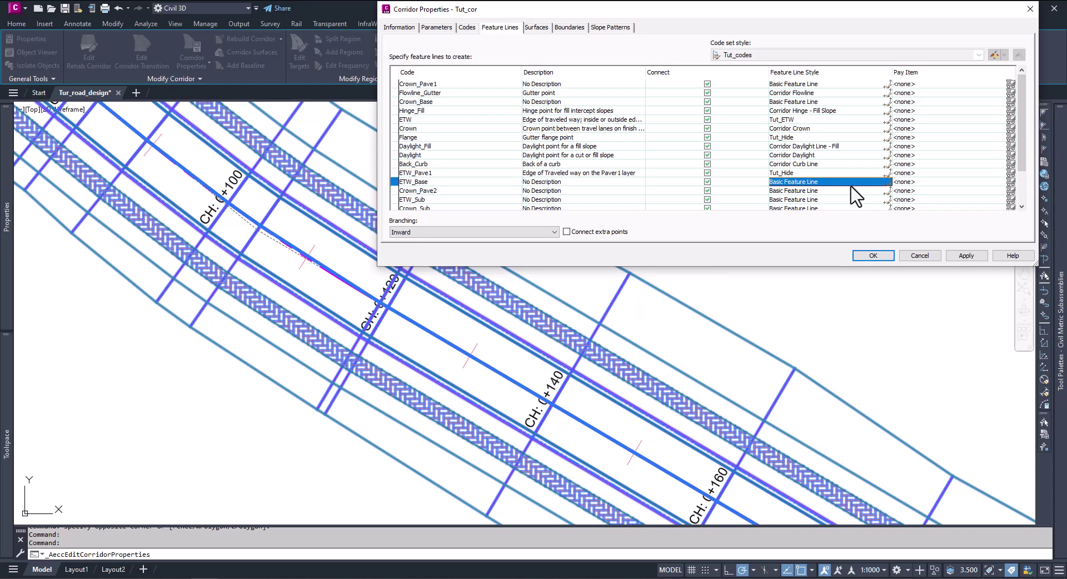
click(425, 183)
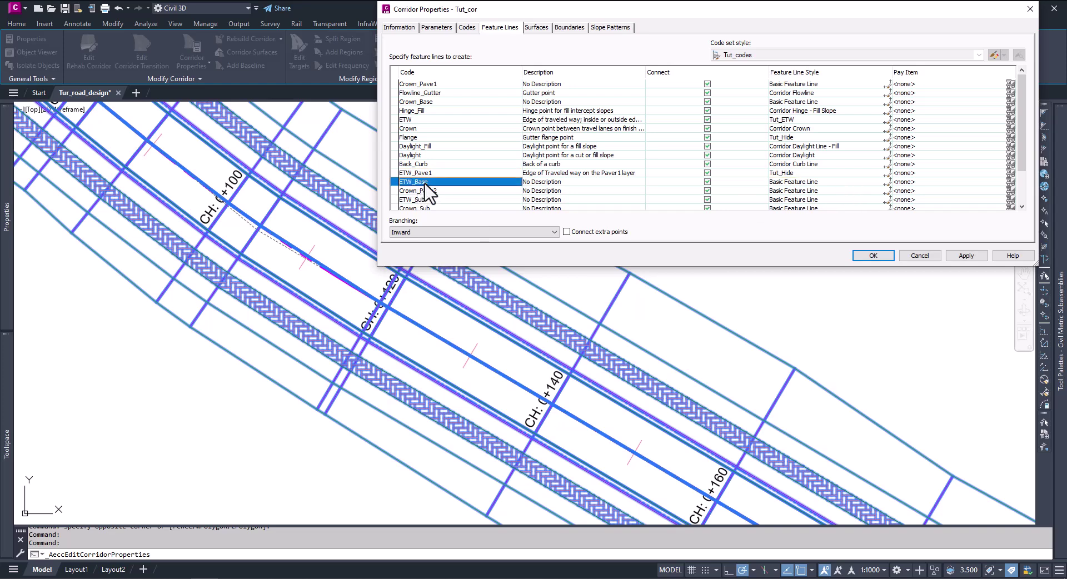
click(886, 183)
click(726, 228)
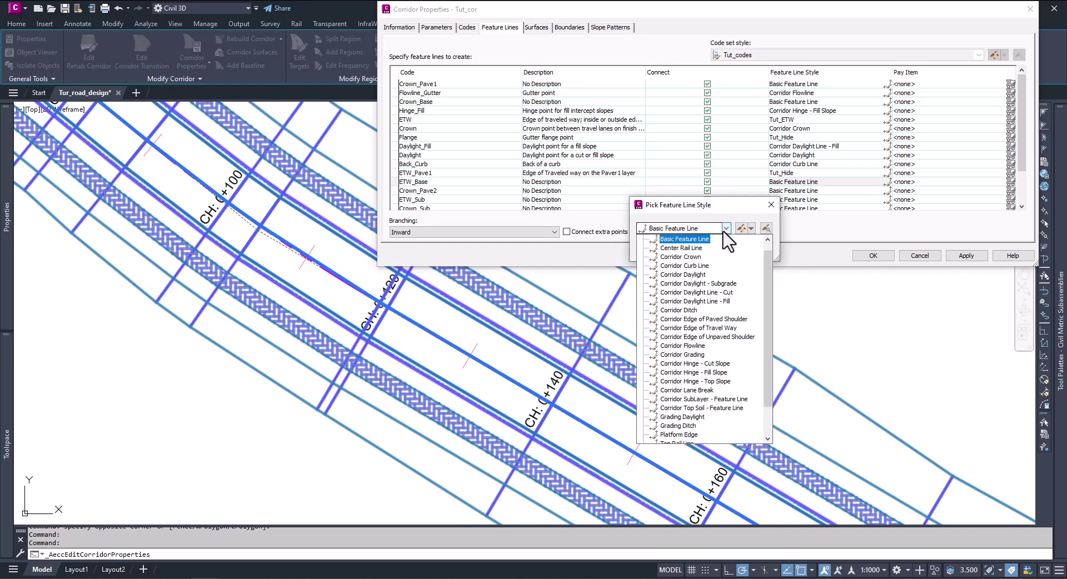
scroll(769, 383, down, 2)
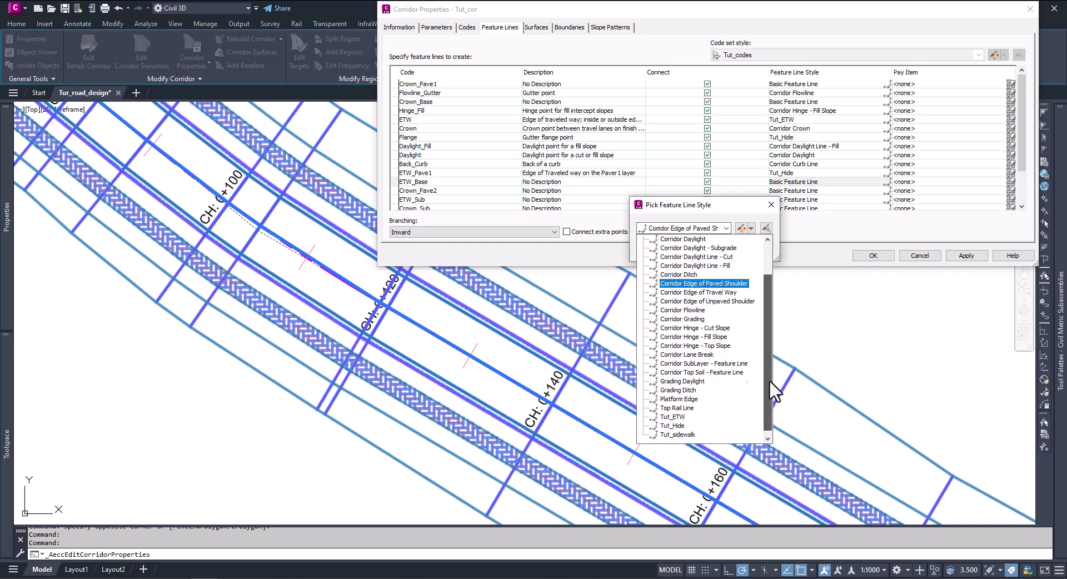
click(675, 427)
click(667, 252)
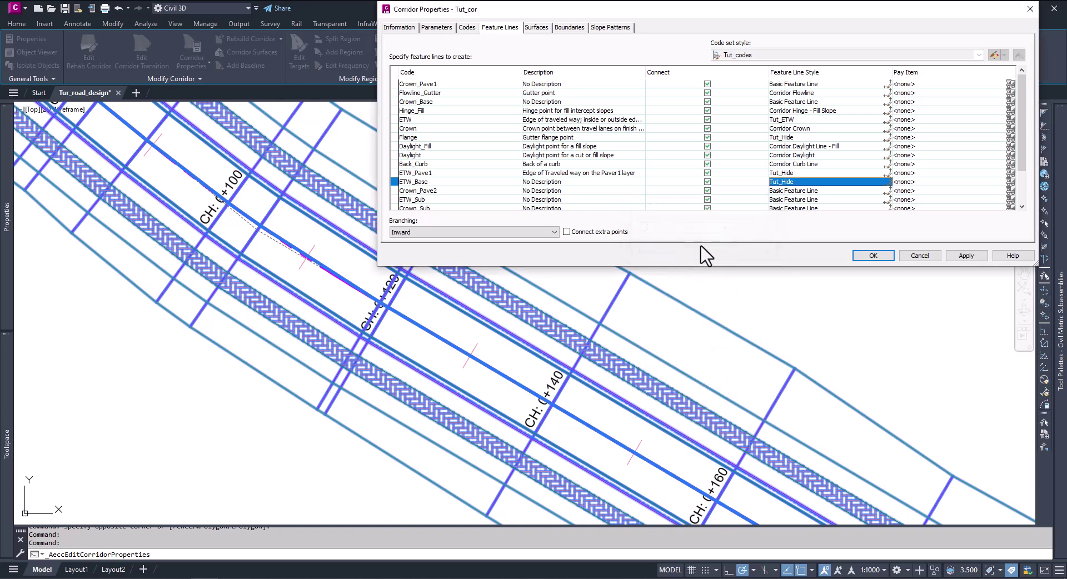
Assign the Tut_Hide feature line style to the ETW_Sub code
click(796, 192)
scroll(444, 205, down, 2)
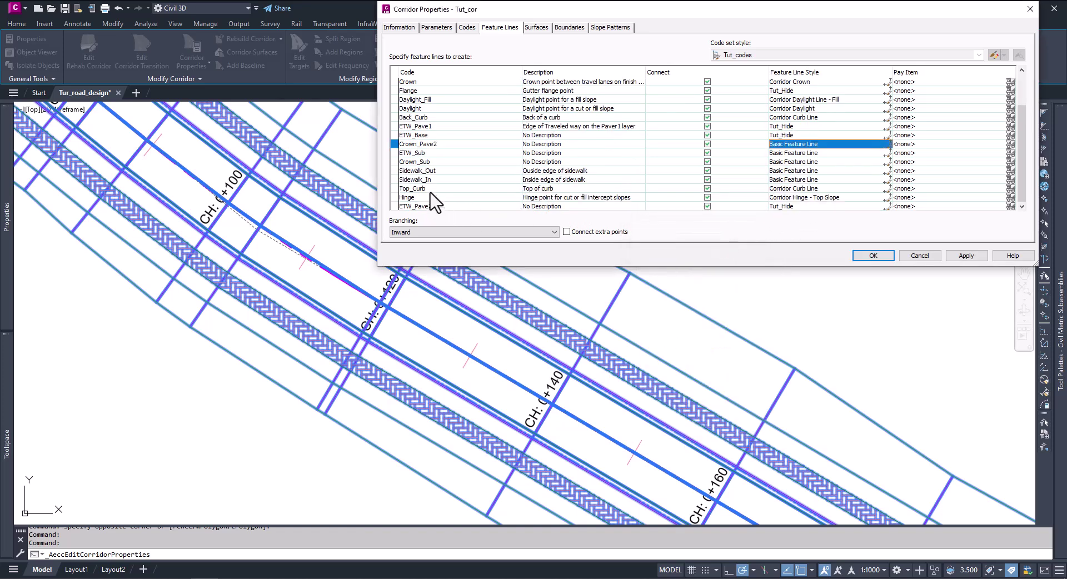
click(417, 153)
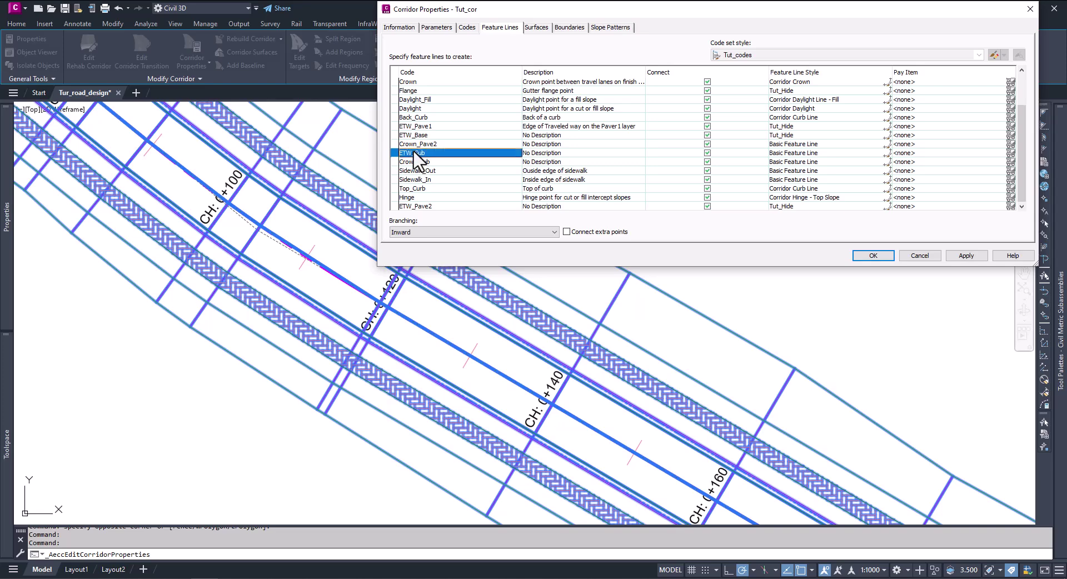
click(829, 154)
click(886, 152)
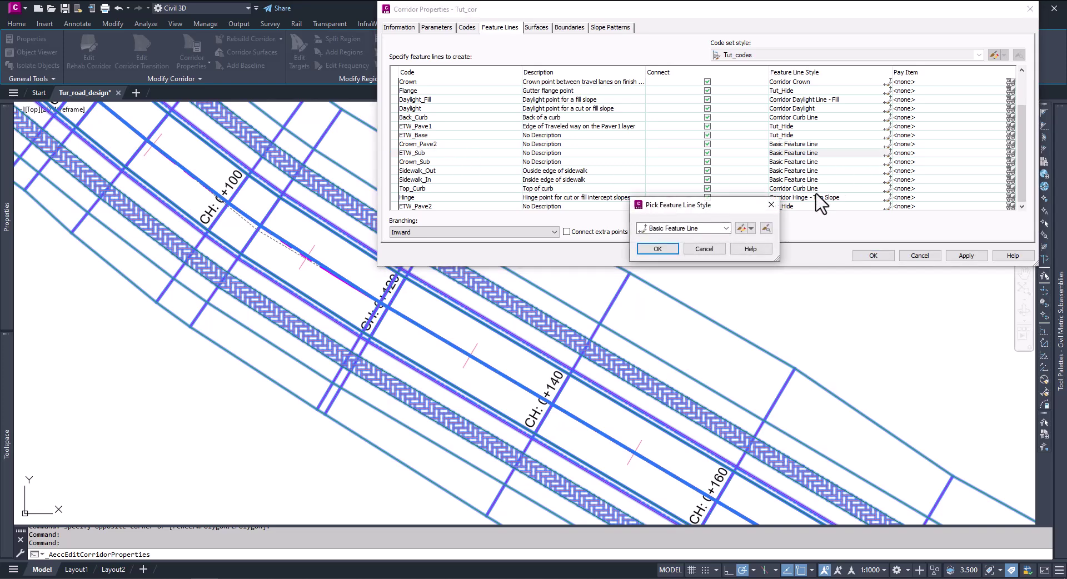
click(726, 228)
scroll(762, 300, down, 3)
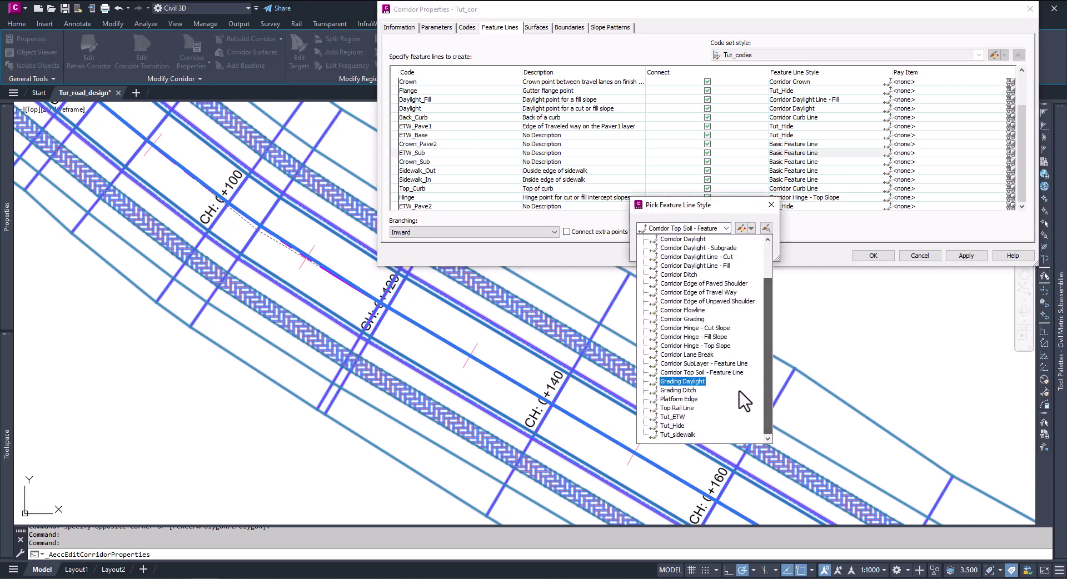
click(689, 431)
click(658, 249)
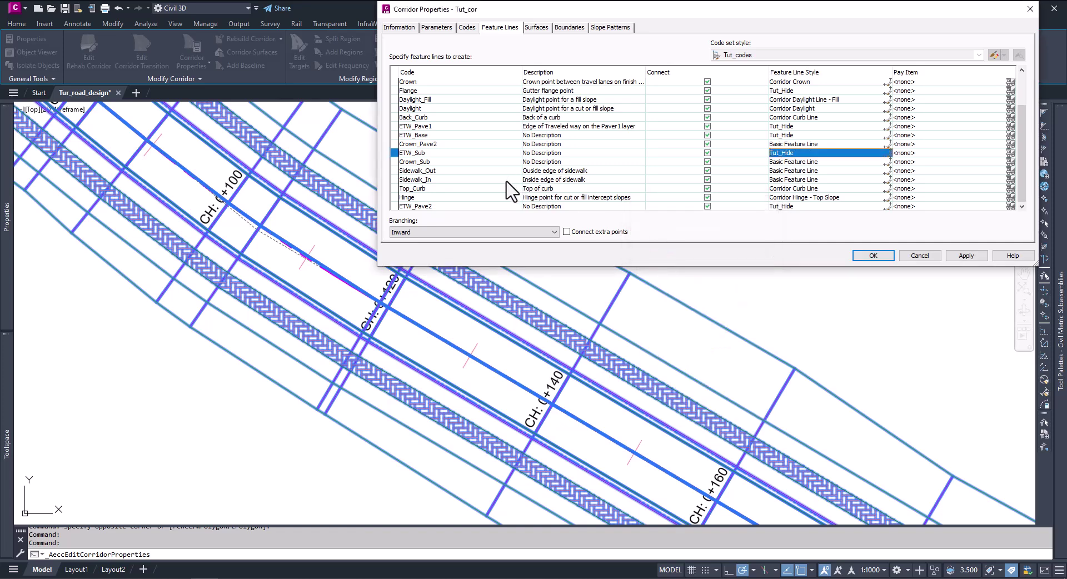
Apply the Tut_Hide feature line assignments to the Tut_cor corridor and close its properties
click(428, 207)
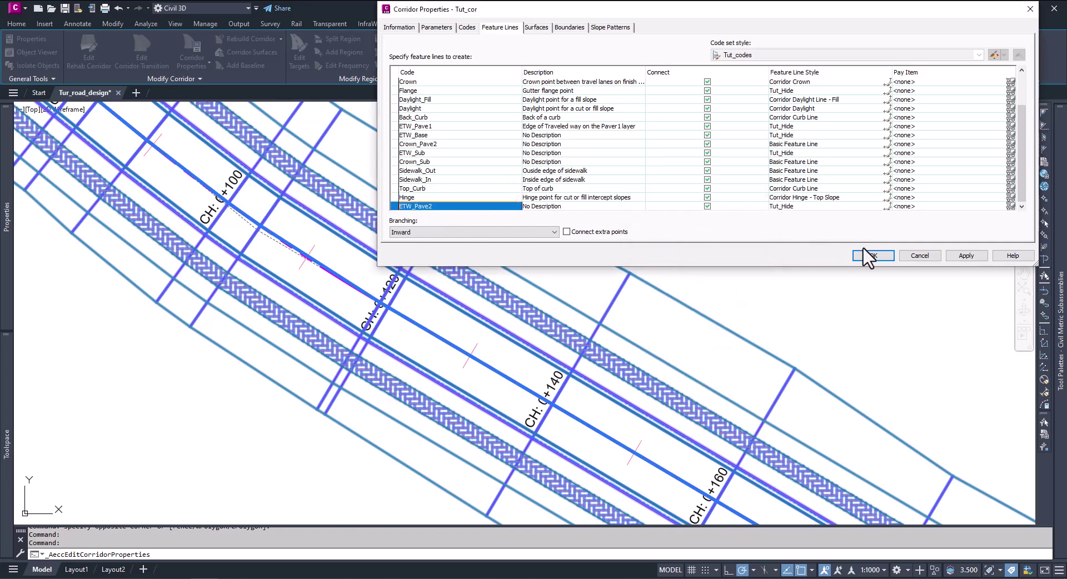
click(966, 256)
click(874, 256)
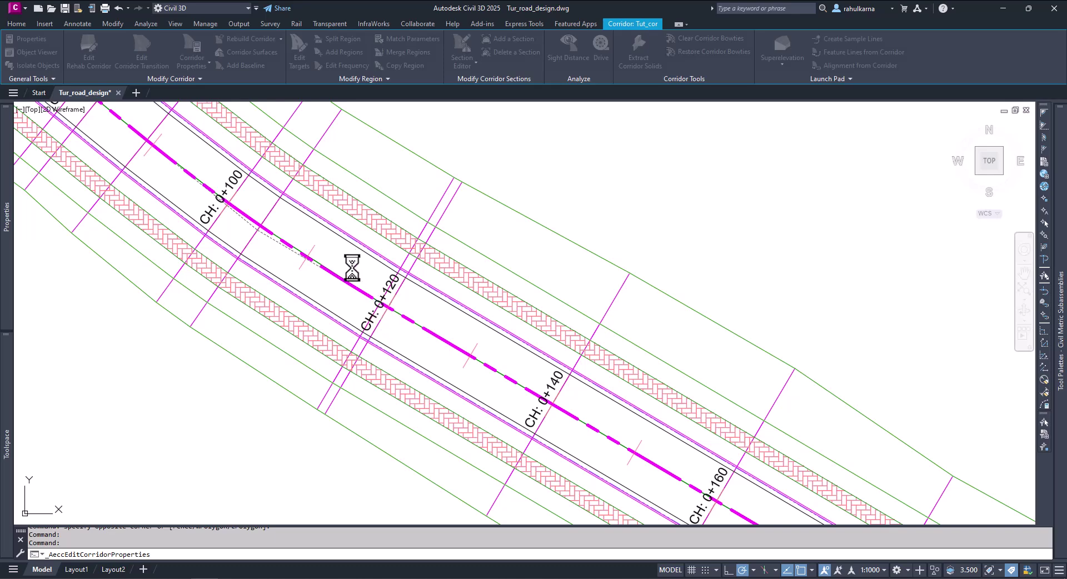
Examine the remaining edge-of-travelled-way lines along both road edges of the corridor in plan
scroll(361, 261, up, 6)
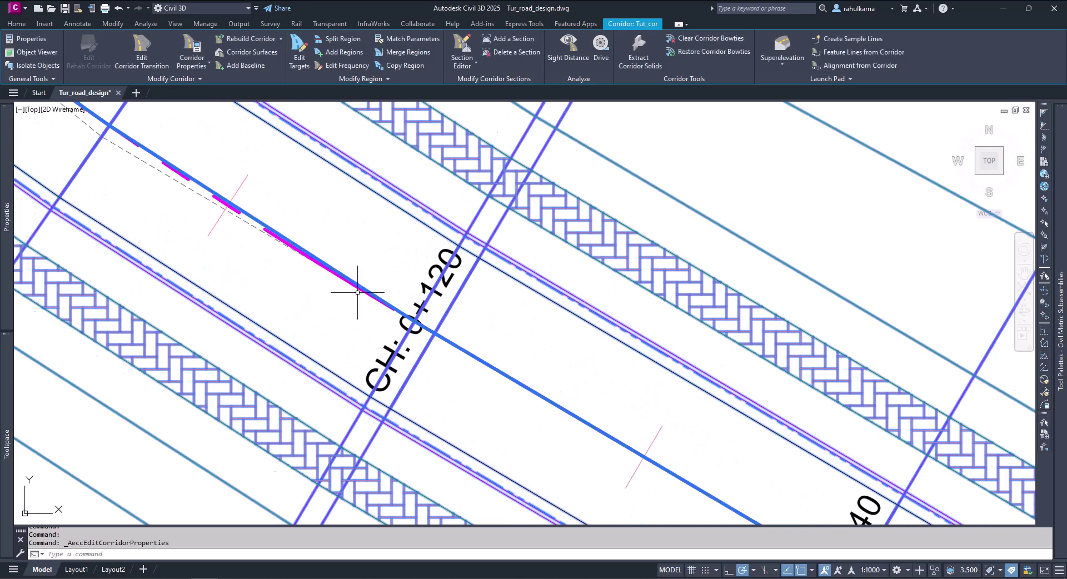
key(Escape)
scroll(579, 401, down, 8)
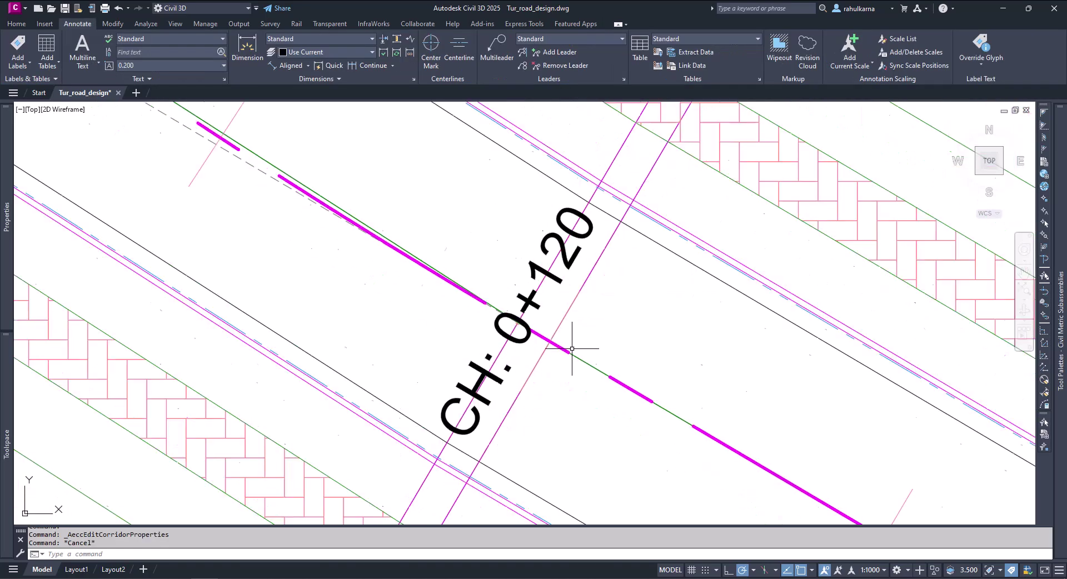
scroll(542, 284, up, 7)
click(532, 299)
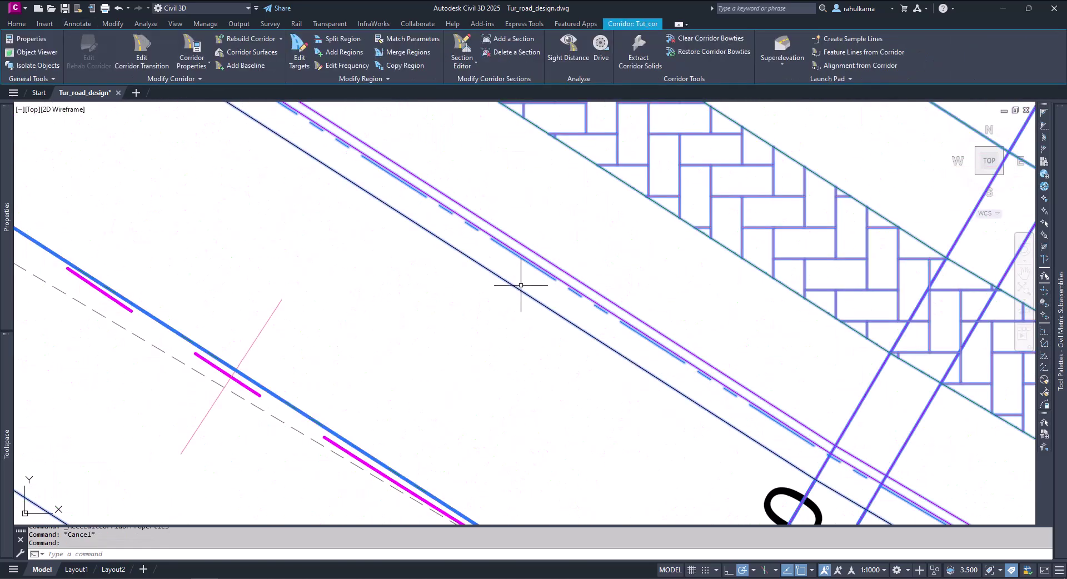
key(Escape)
scroll(555, 314, down, 5)
scroll(476, 374, up, 6)
scroll(488, 385, down, 6)
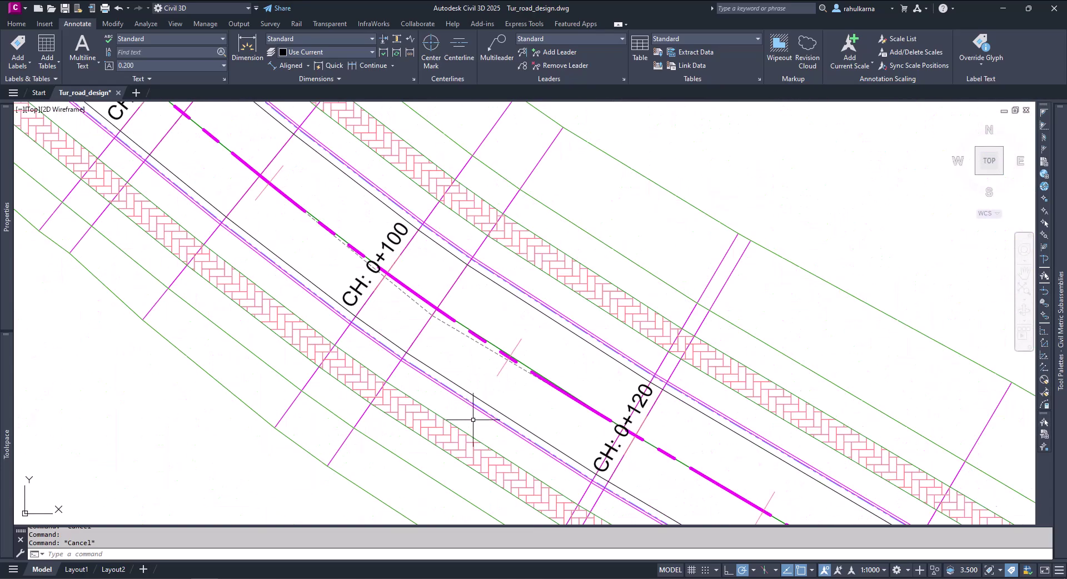
scroll(350, 267, up, 1)
middle_drag(349, 239, 445, 333)
scroll(437, 319, up, 4)
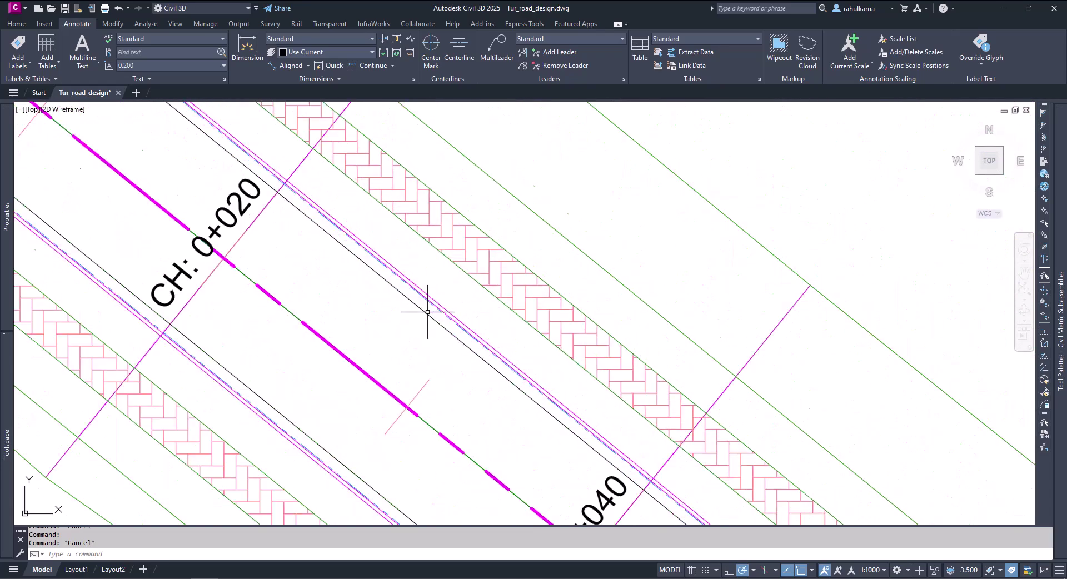
Edit the Tut_ETW feature line style of the corridor's ETW code and set its plan lineweight to 0.30 mm
click(427, 316)
scroll(399, 326, down, 3)
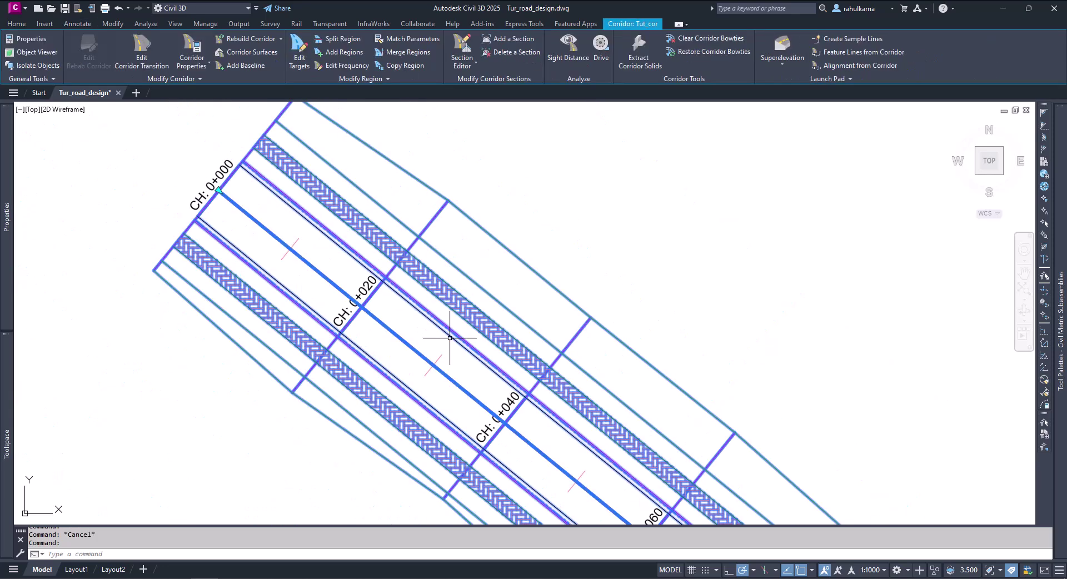
double_click(393, 230)
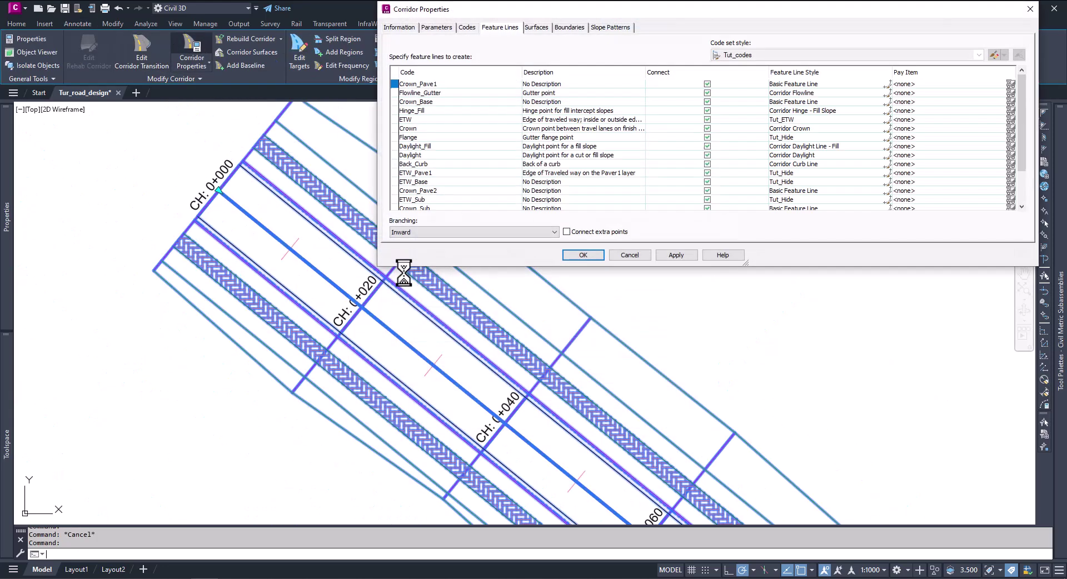
click(413, 120)
click(792, 119)
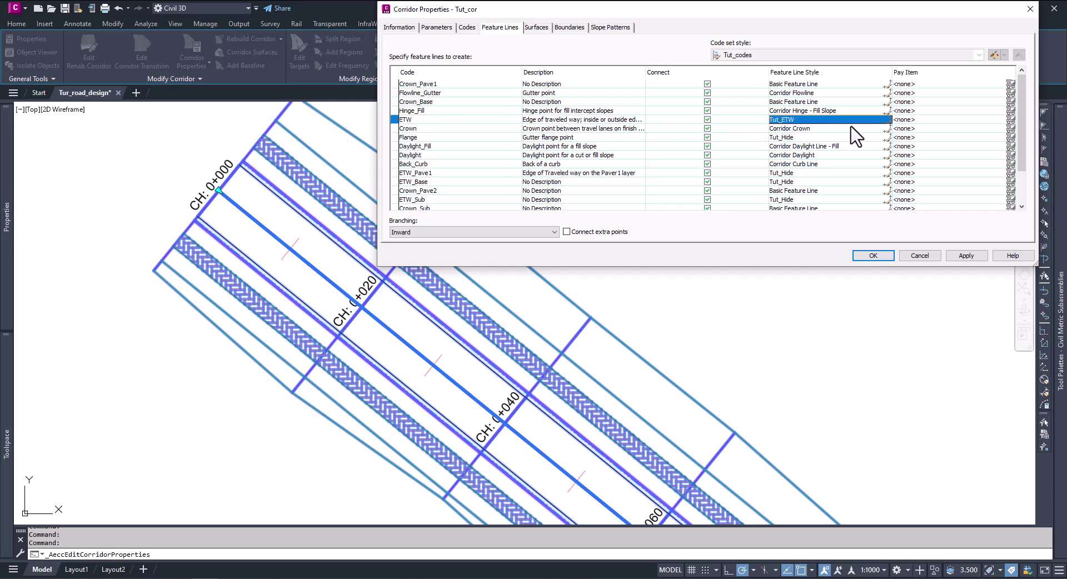
click(887, 120)
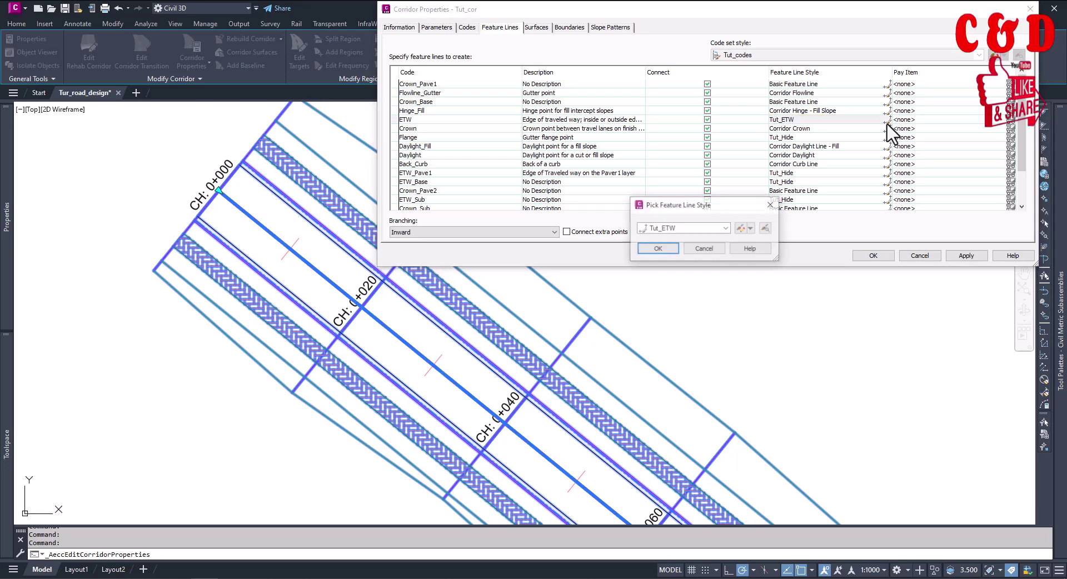
click(743, 228)
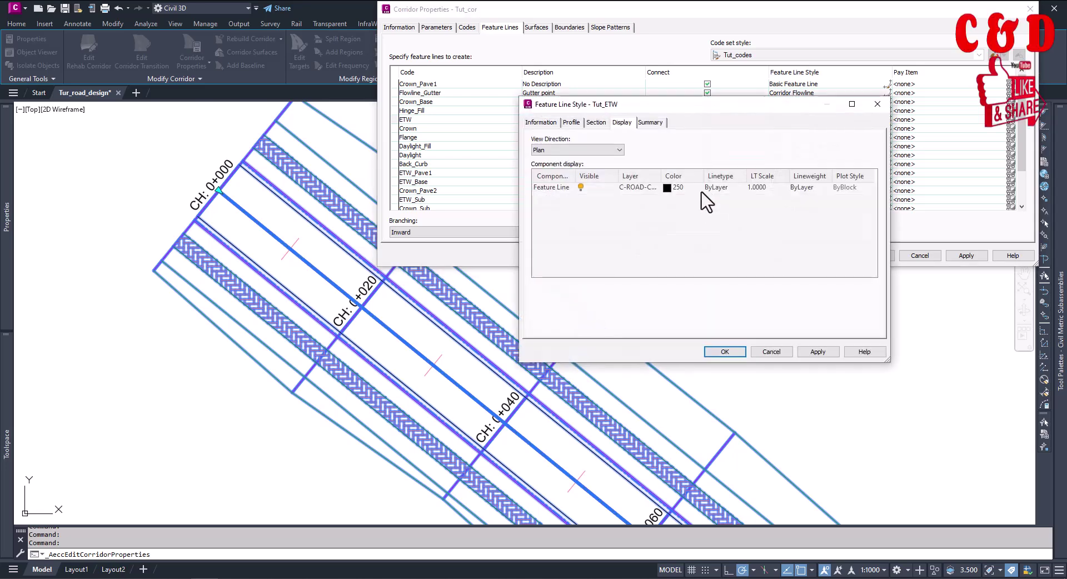
click(809, 192)
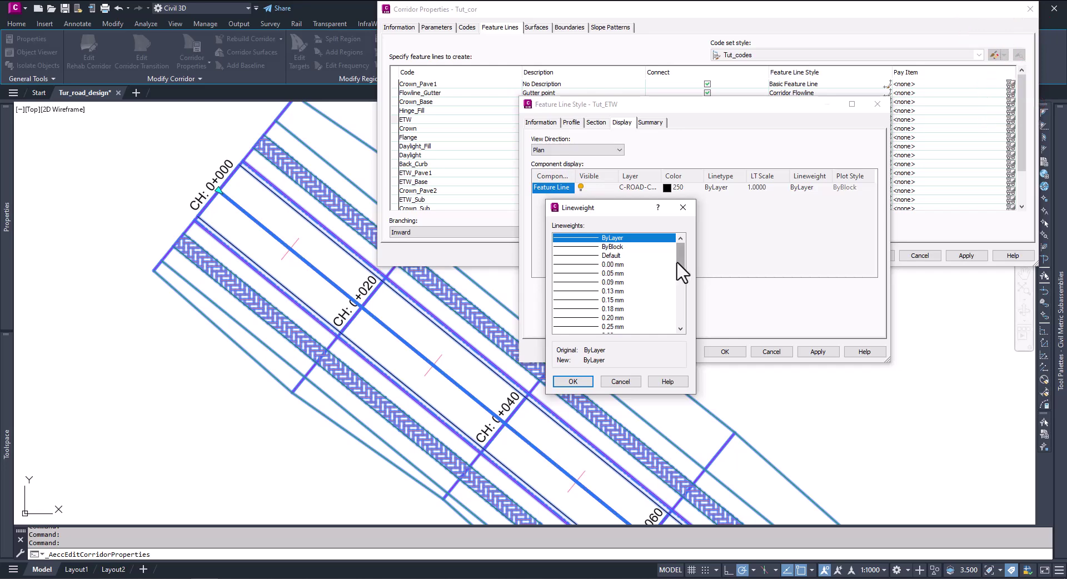
drag(678, 274, 681, 286)
click(622, 265)
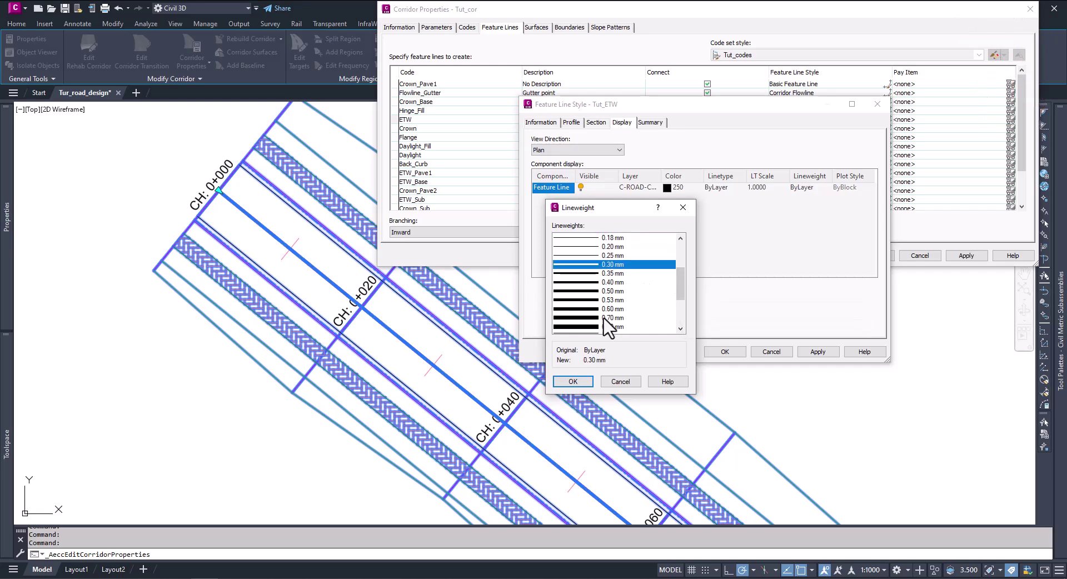
click(573, 381)
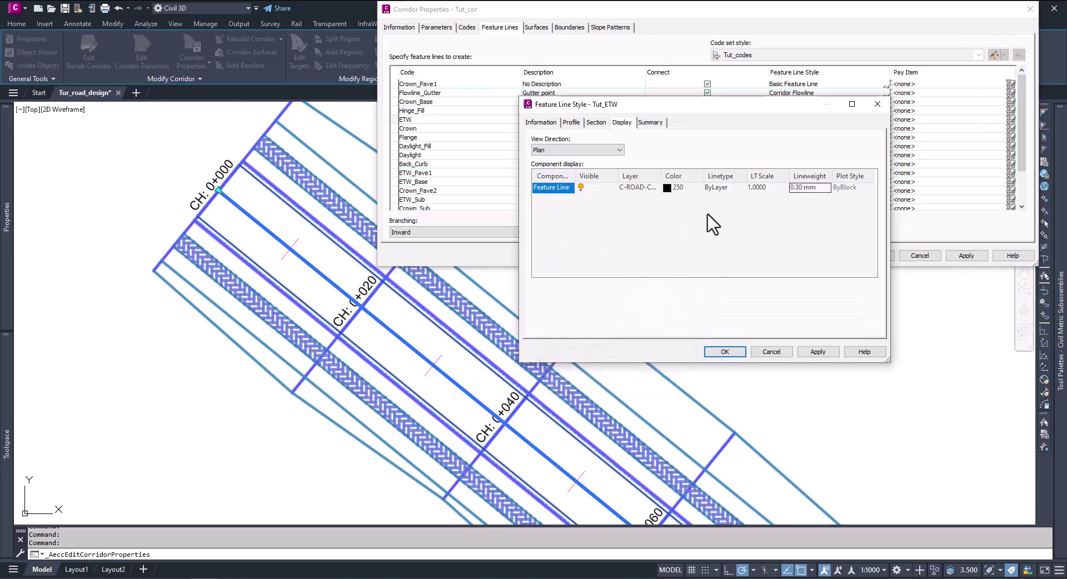
Set the Tut_ETW style's linetype to PHANTOM2, apply it to the corridor and check the edge lines in plan
click(728, 189)
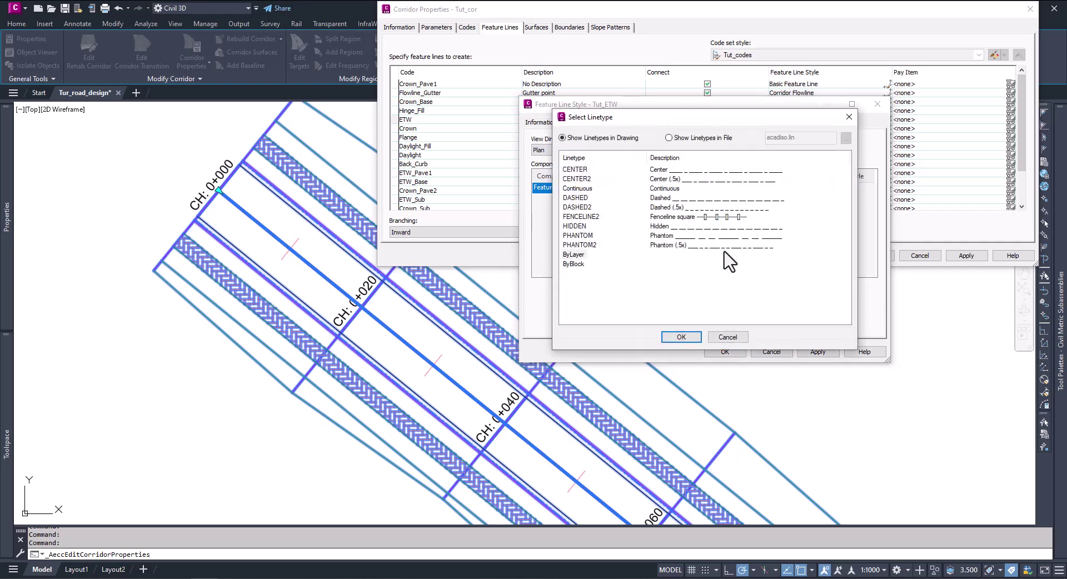
click(588, 246)
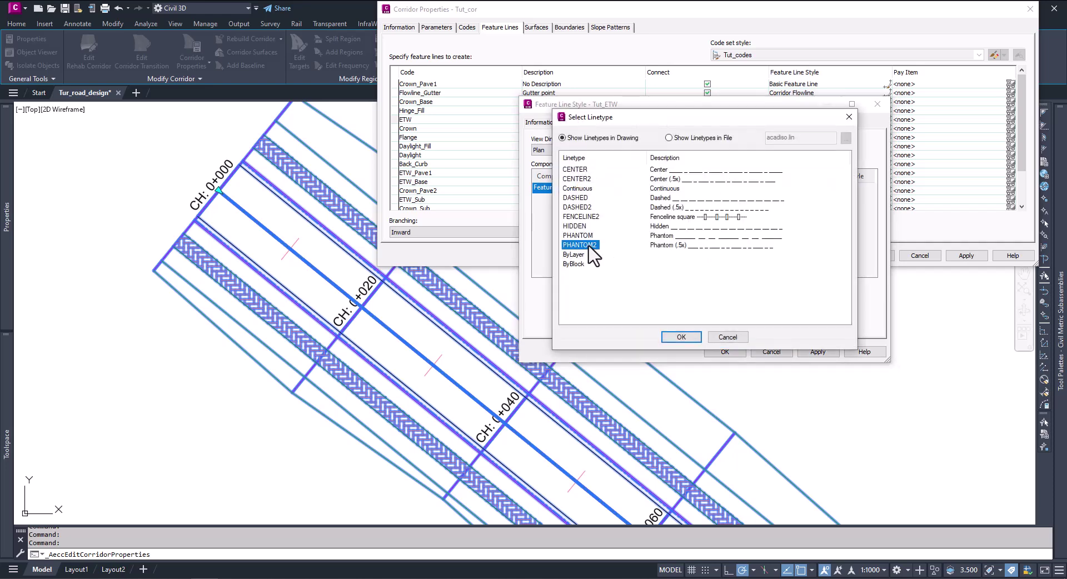
click(683, 338)
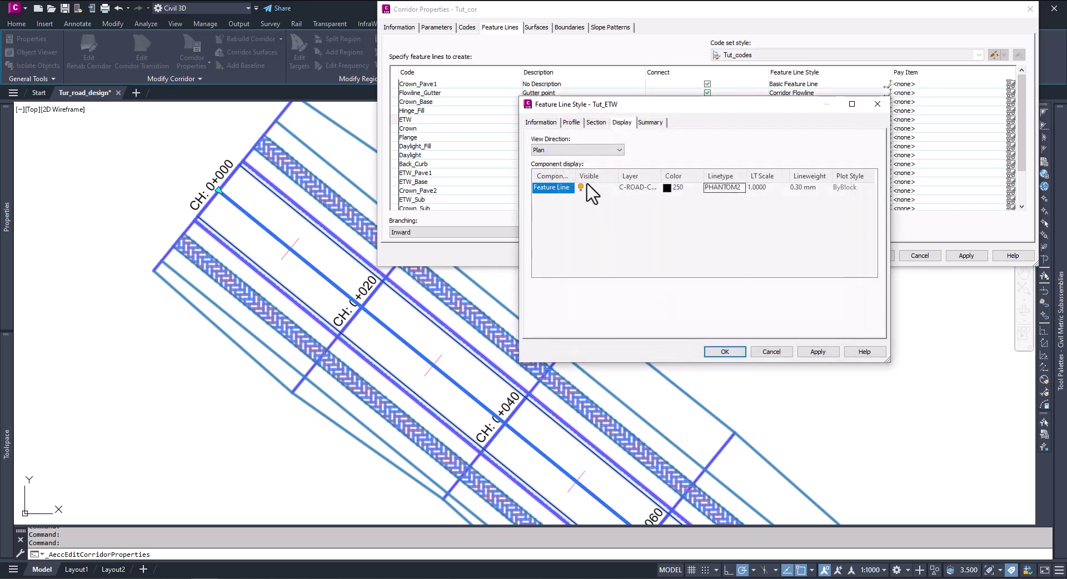
click(766, 189)
click(726, 351)
click(664, 249)
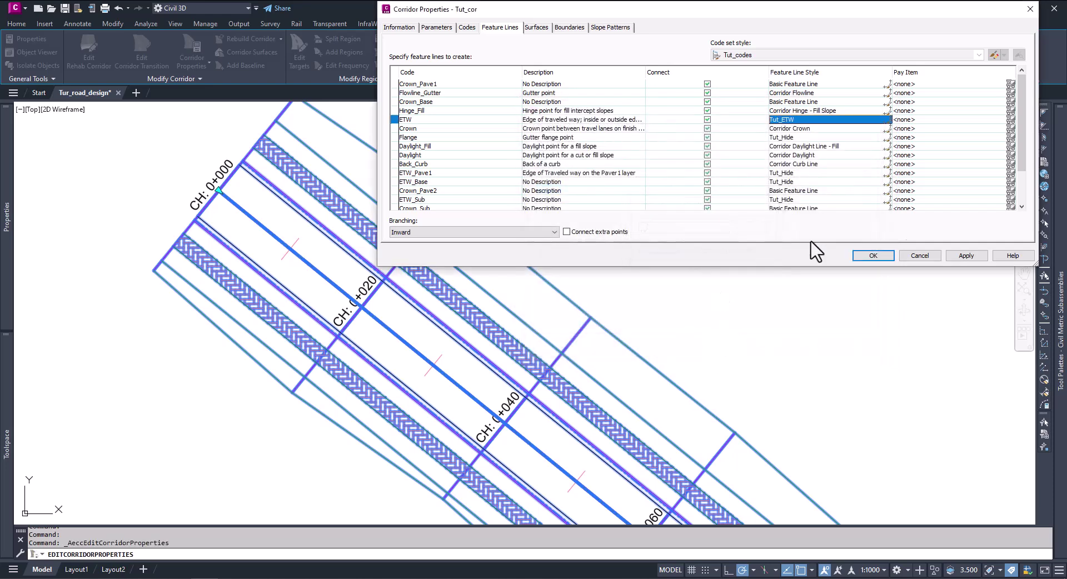
click(957, 255)
click(874, 256)
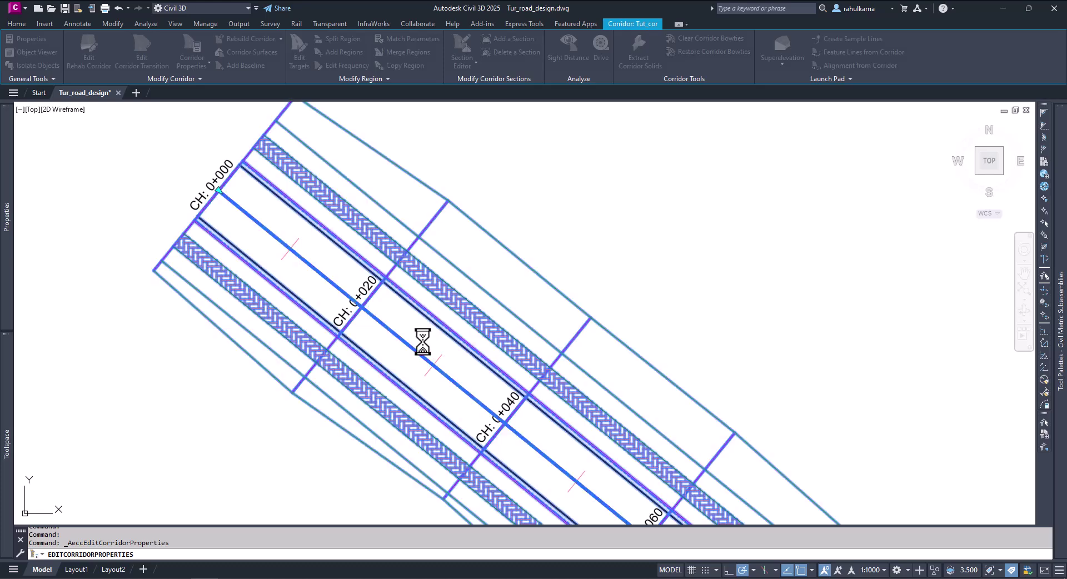
key(Escape)
scroll(427, 346, up, 5)
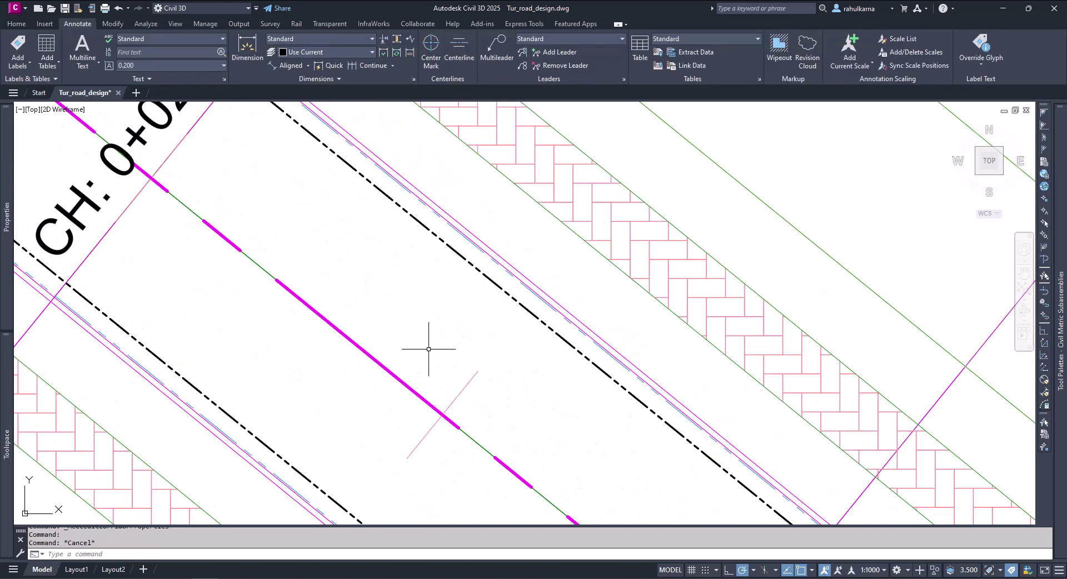
scroll(458, 334, down, 3)
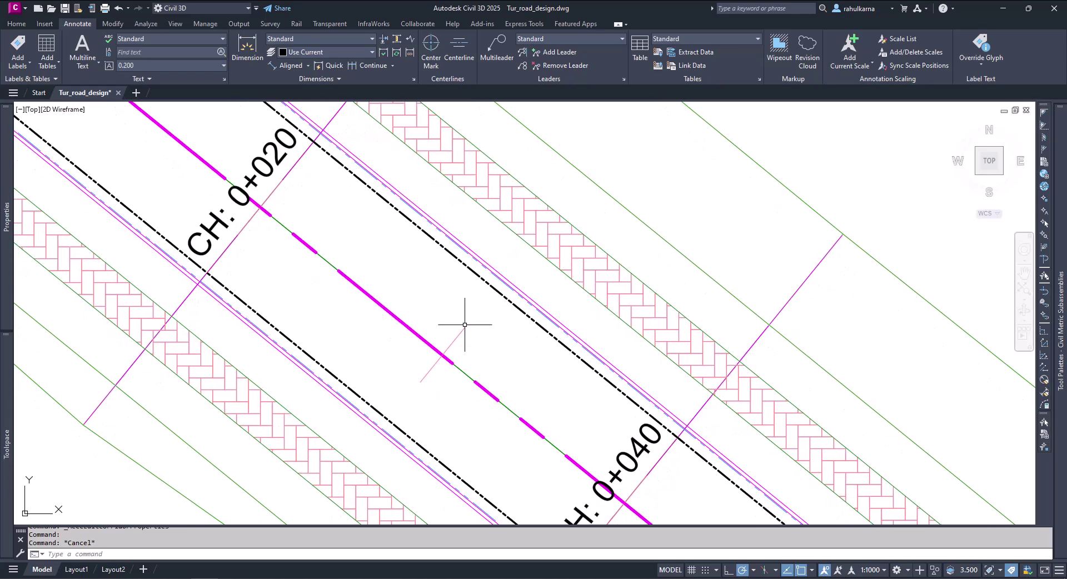
Set the linetype scale of the ETW code's Tut_ETW feature line style to 10 and apply it to the corridor
drag(501, 297, 486, 305)
scroll(511, 351, down, 2)
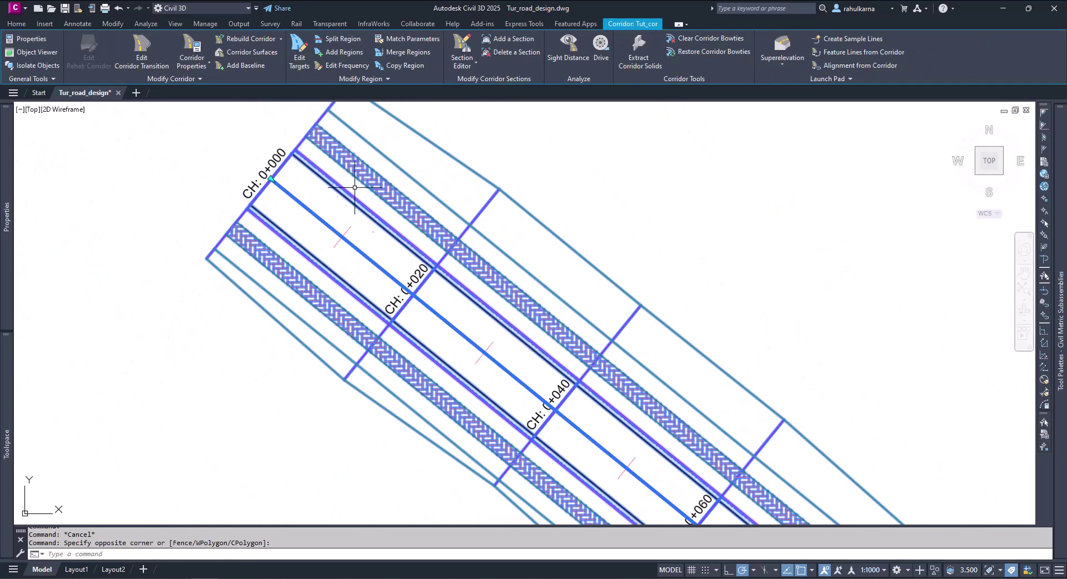
click(201, 48)
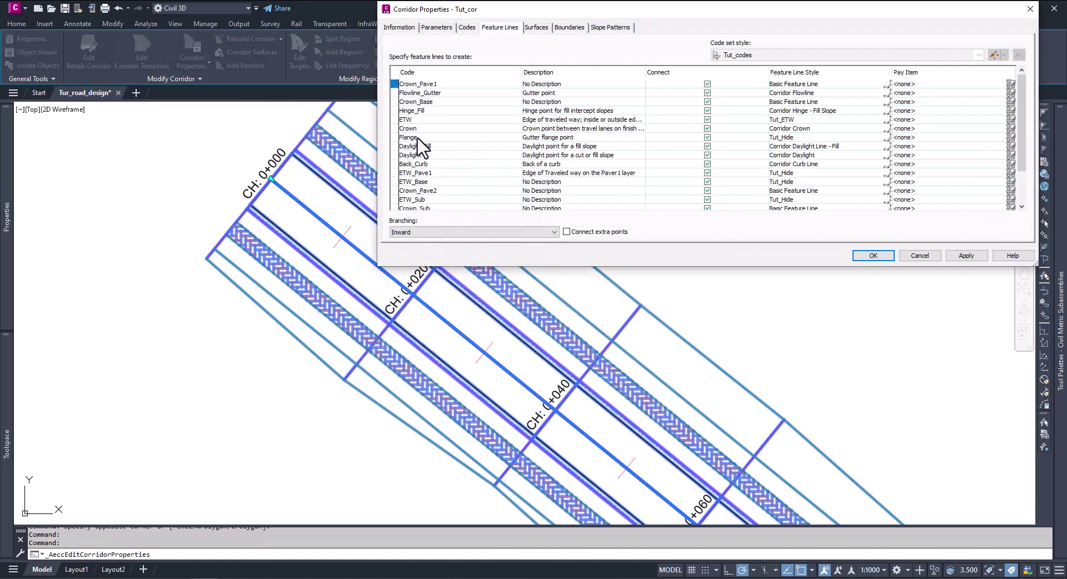
click(408, 119)
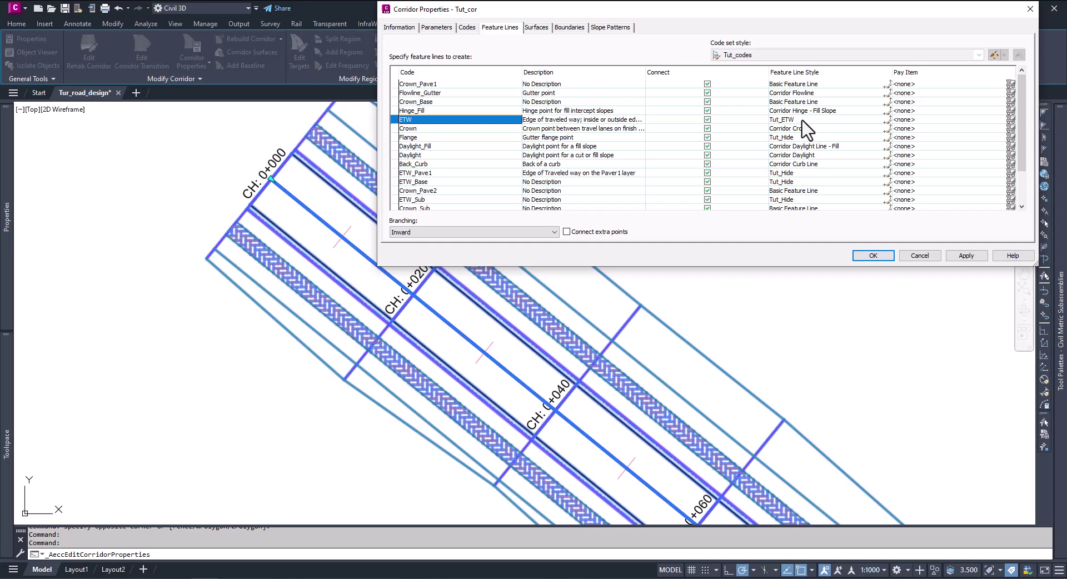
click(881, 119)
click(888, 119)
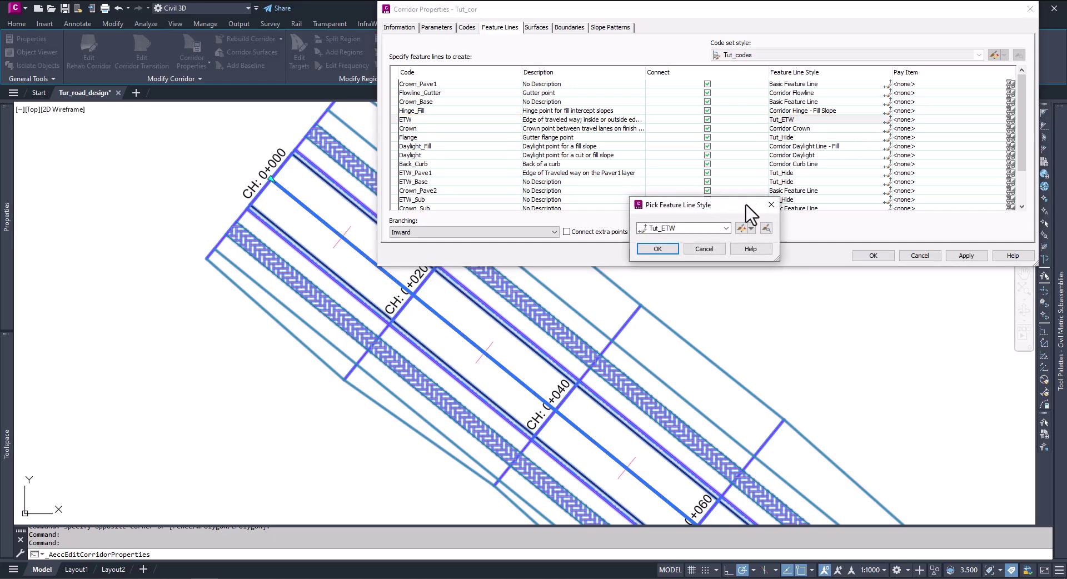
click(741, 229)
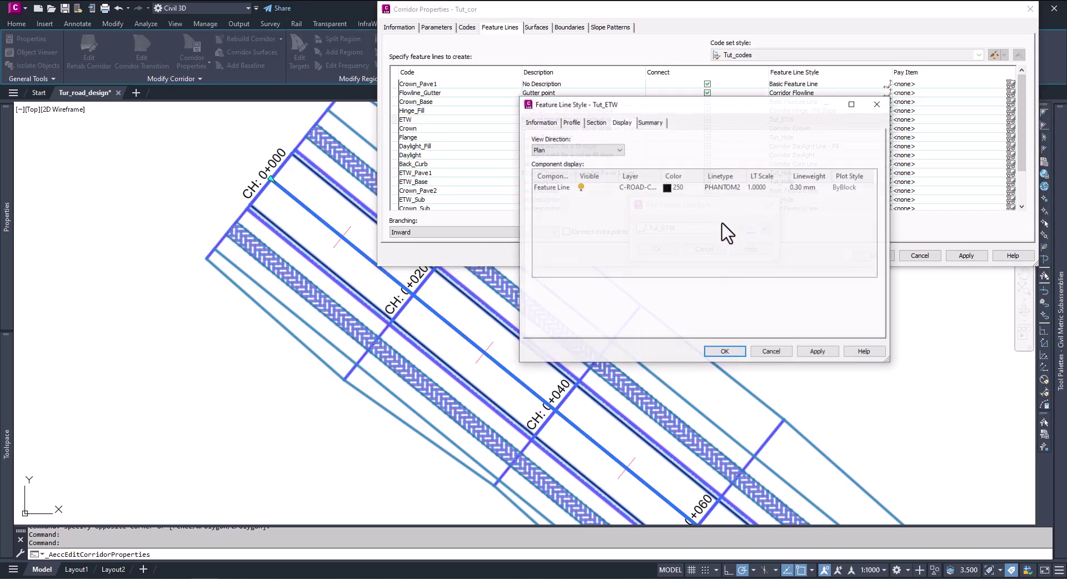
double_click(766, 189)
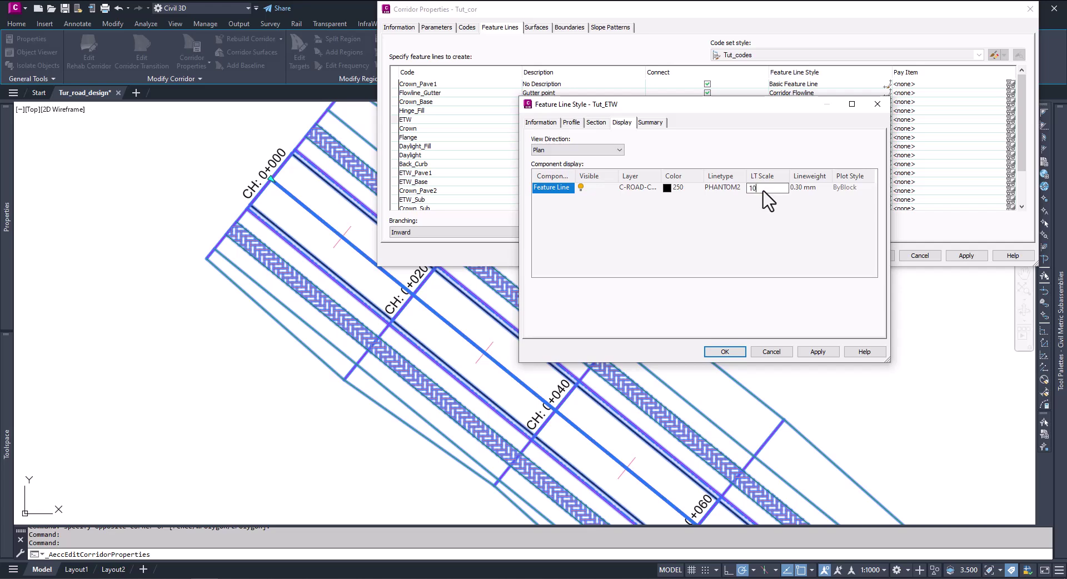
click(816, 352)
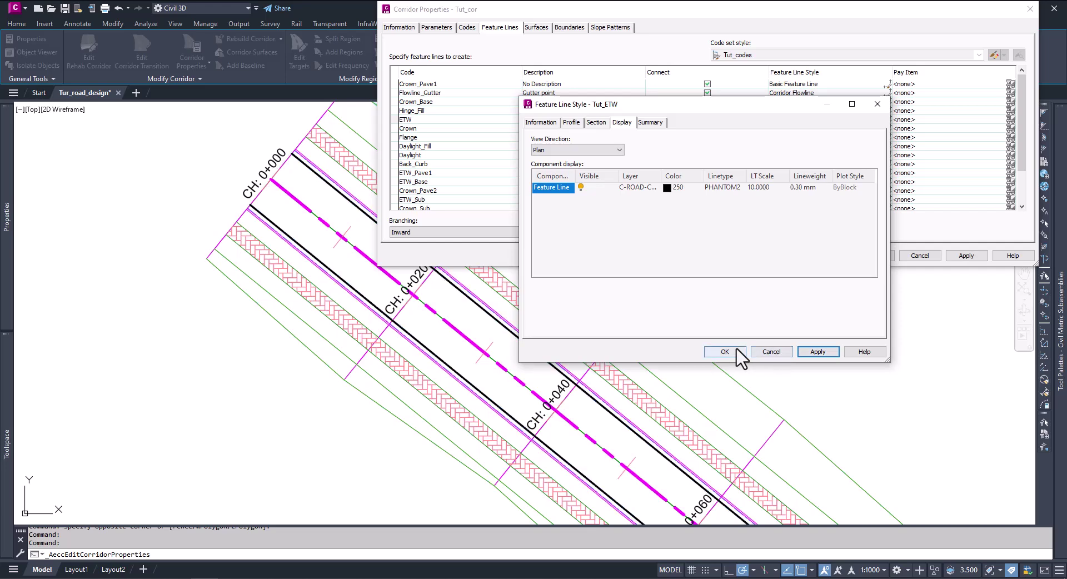
click(736, 352)
click(658, 249)
click(965, 257)
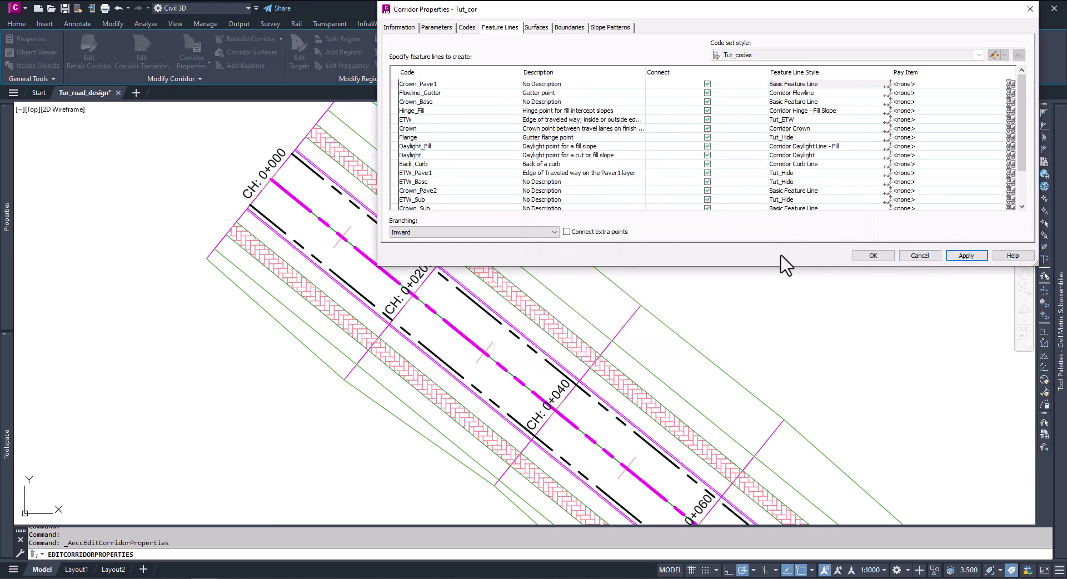
click(873, 255)
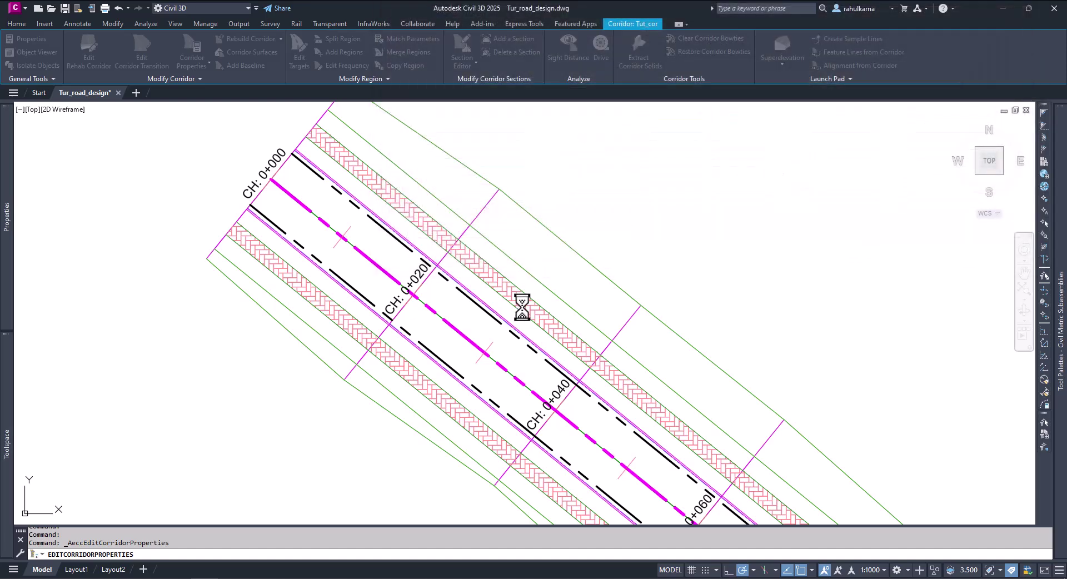
Examine the rescaled edge-of-travelled-way line pattern on both sides of the road near CH 0+000 and 0+020
key(Escape)
scroll(522, 307, down, 5)
scroll(595, 345, up, 5)
scroll(595, 345, up, 2)
scroll(617, 401, down, 6)
scroll(389, 250, up, 3)
scroll(453, 373, up, 2)
scroll(300, 228, up, 2)
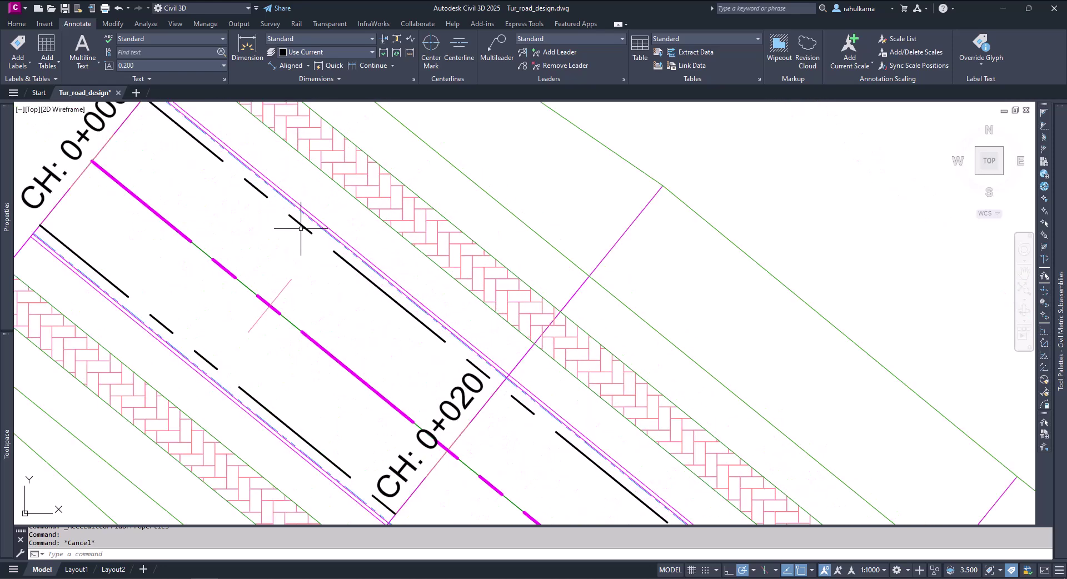
scroll(369, 309, down, 3)
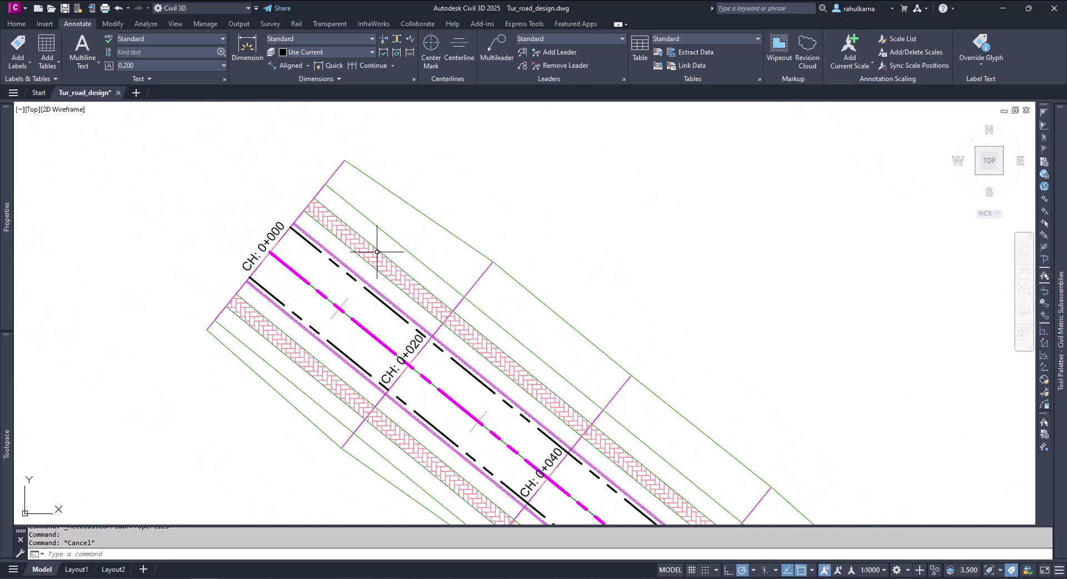
middle_drag(459, 442, 333, 362)
middle_drag(422, 382, 419, 379)
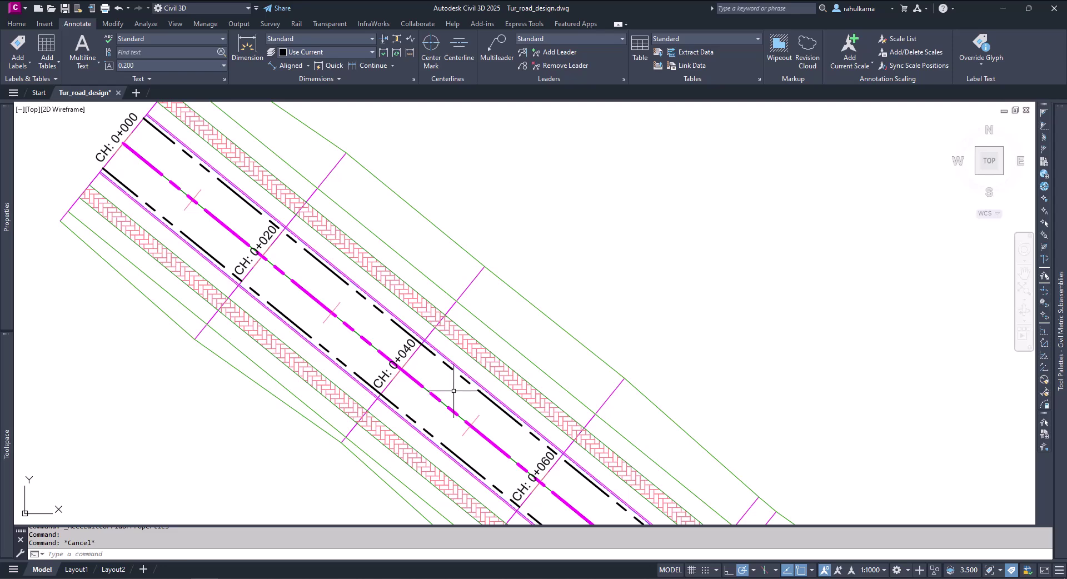
Review the overall plan display of the styled corridor from CH 0+000 to about CH 0+100
click(461, 343)
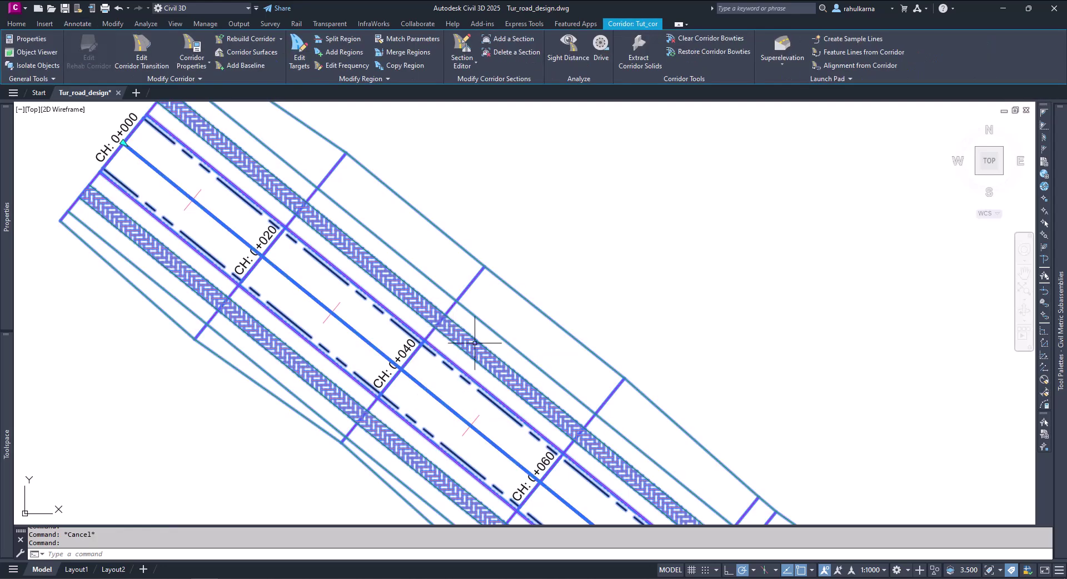
key(Escape)
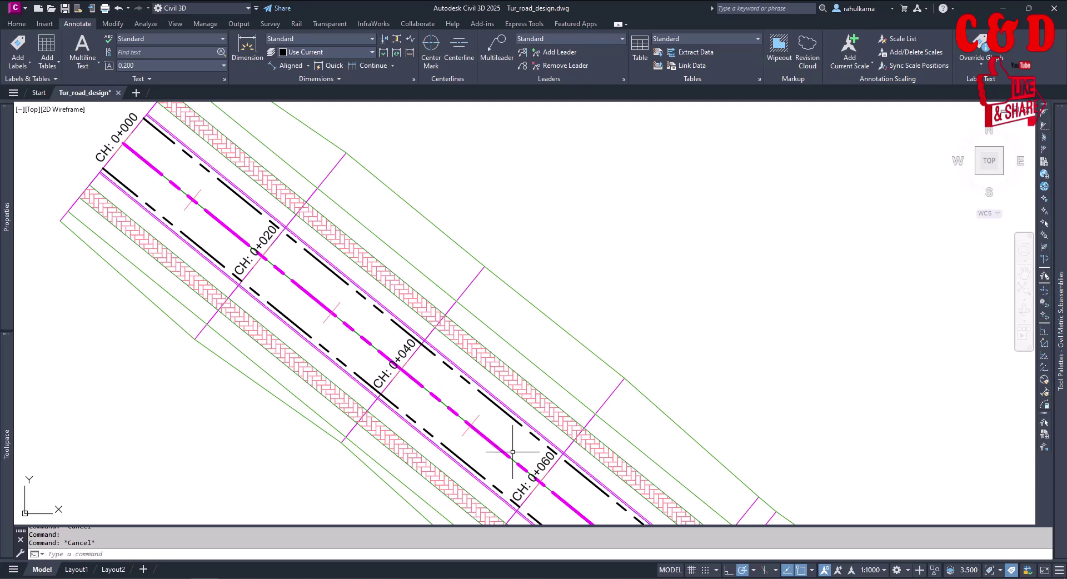
scroll(512, 451, down, 5)
scroll(457, 394, up, 5)
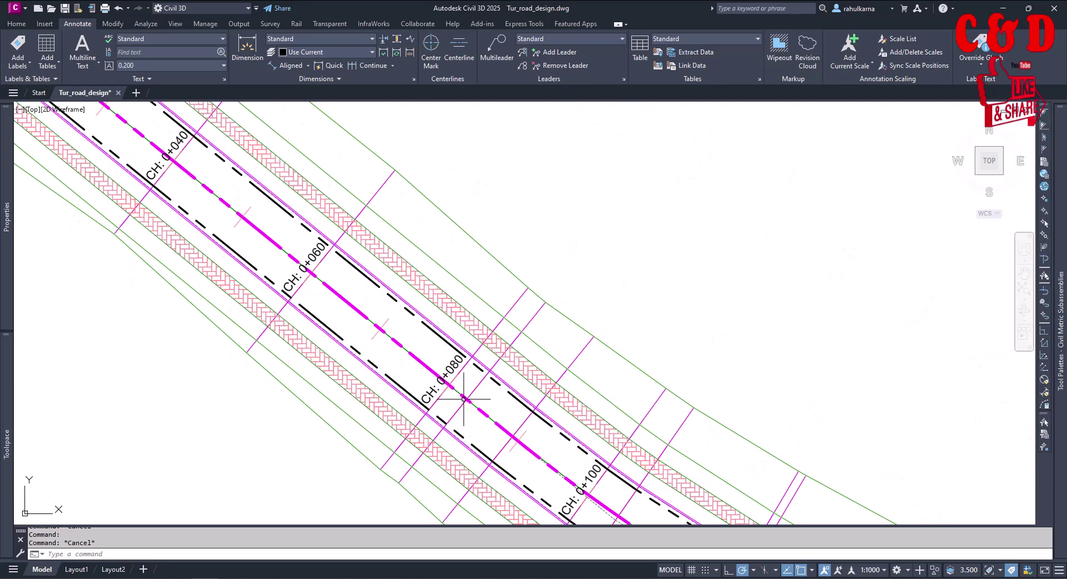
scroll(507, 451, down, 3)
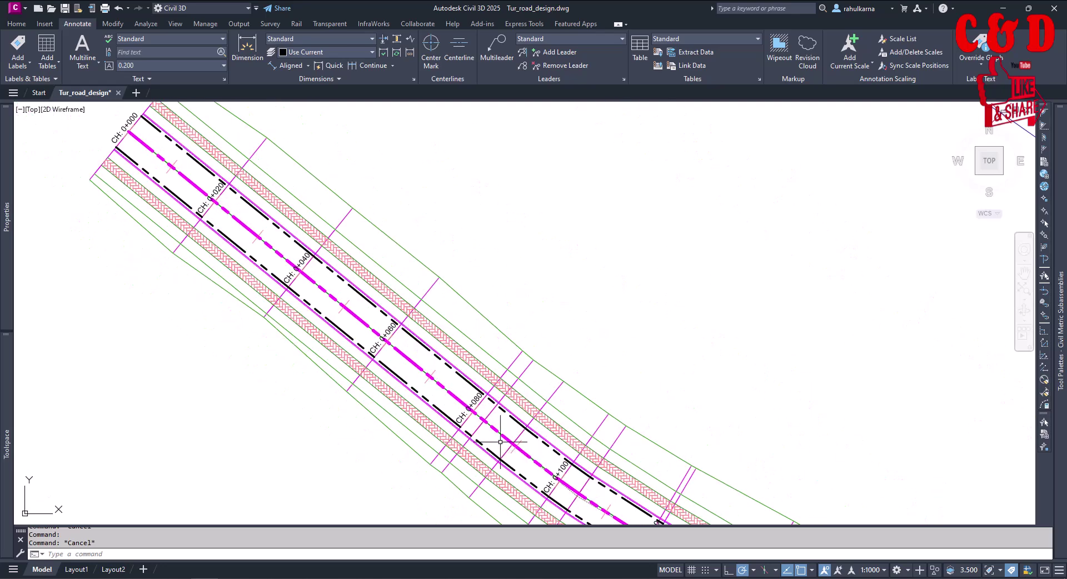
scroll(372, 322, up, 3)
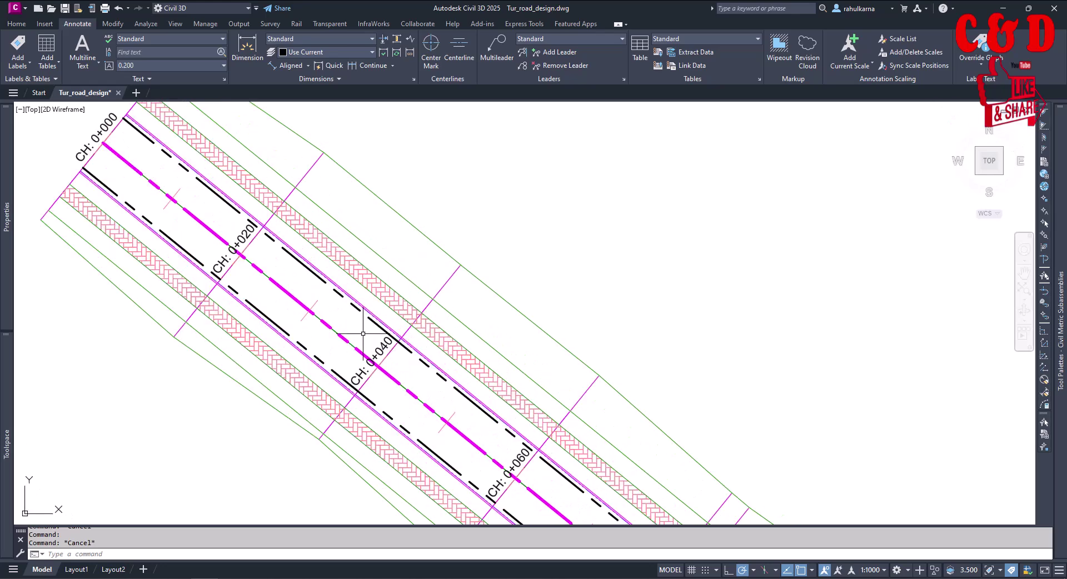
middle_drag(363, 334, 408, 377)
mouse_move(408, 378)
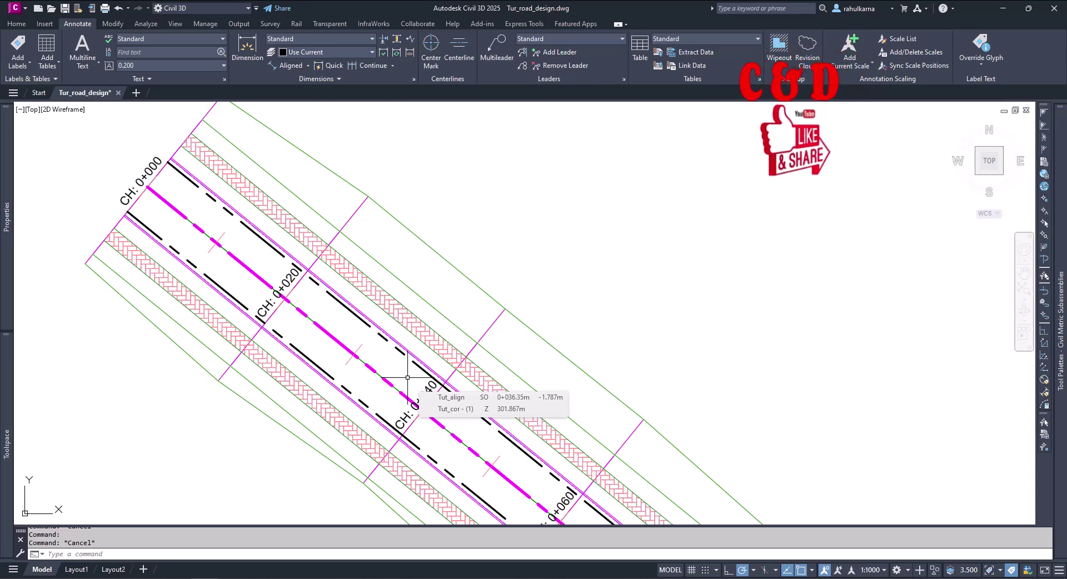